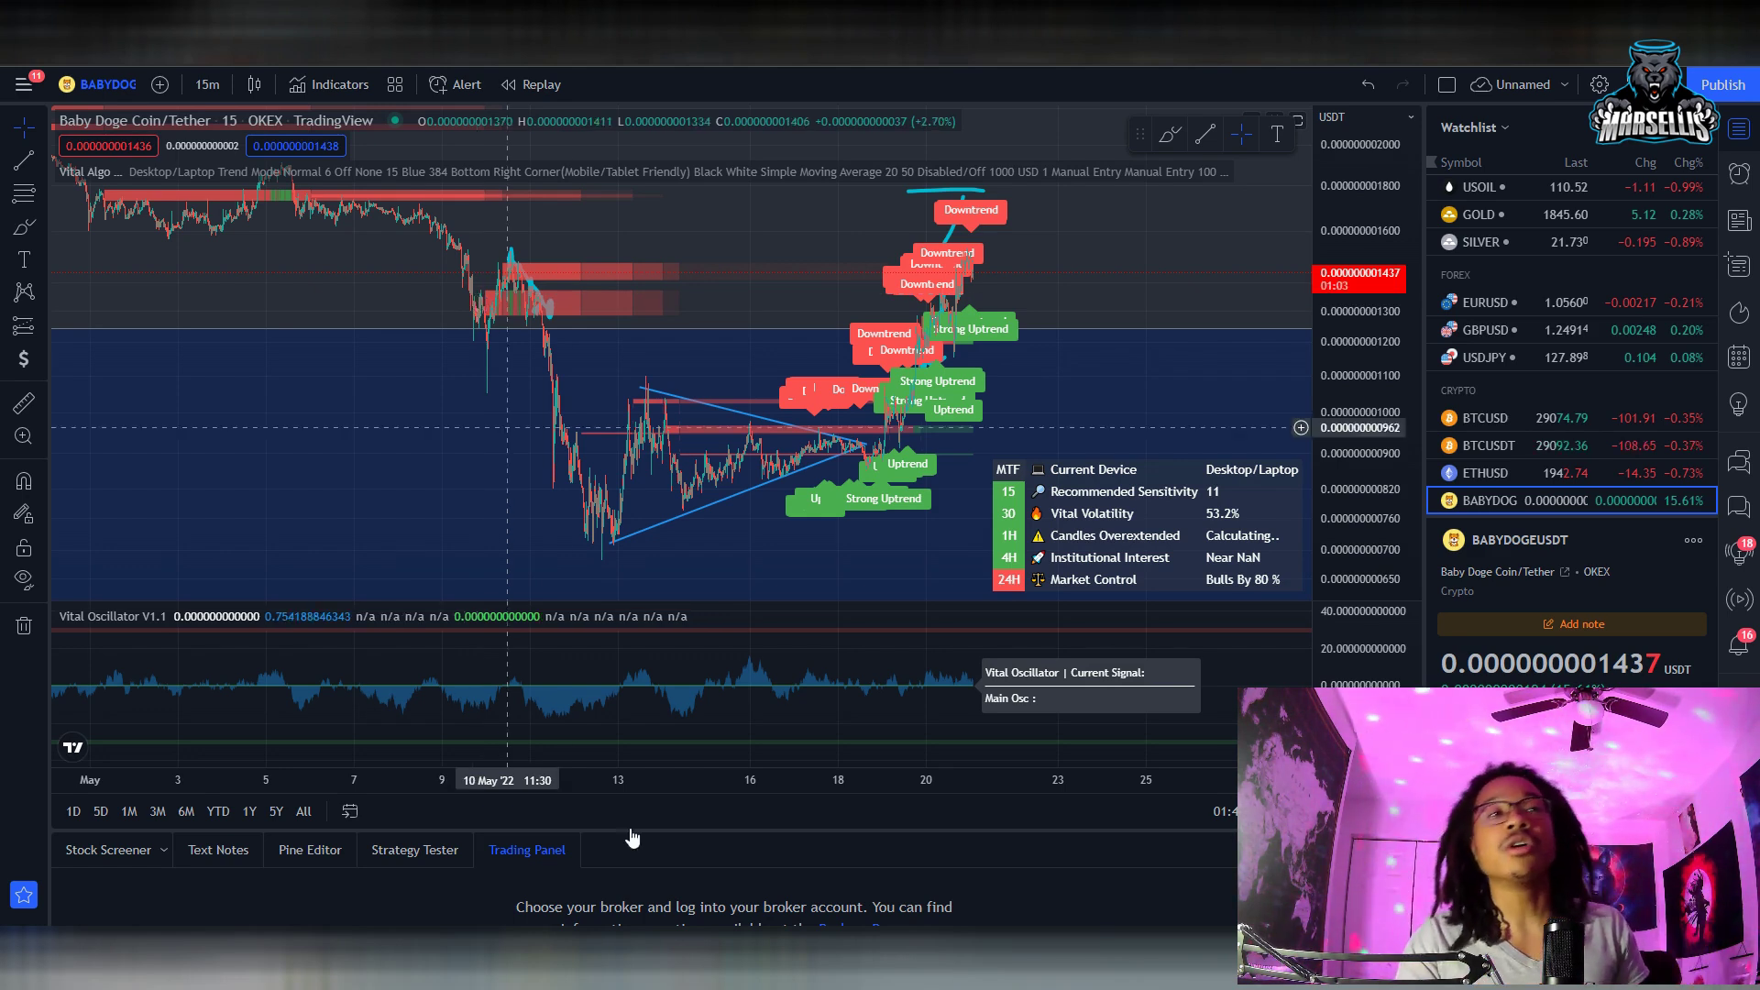
Examine the triangle pattern and the breakout around 18–19 May on the 15-minute Baby Doge Coin/Tether chart.
scroll(722, 535, up, 6)
scroll(706, 518, up, 4)
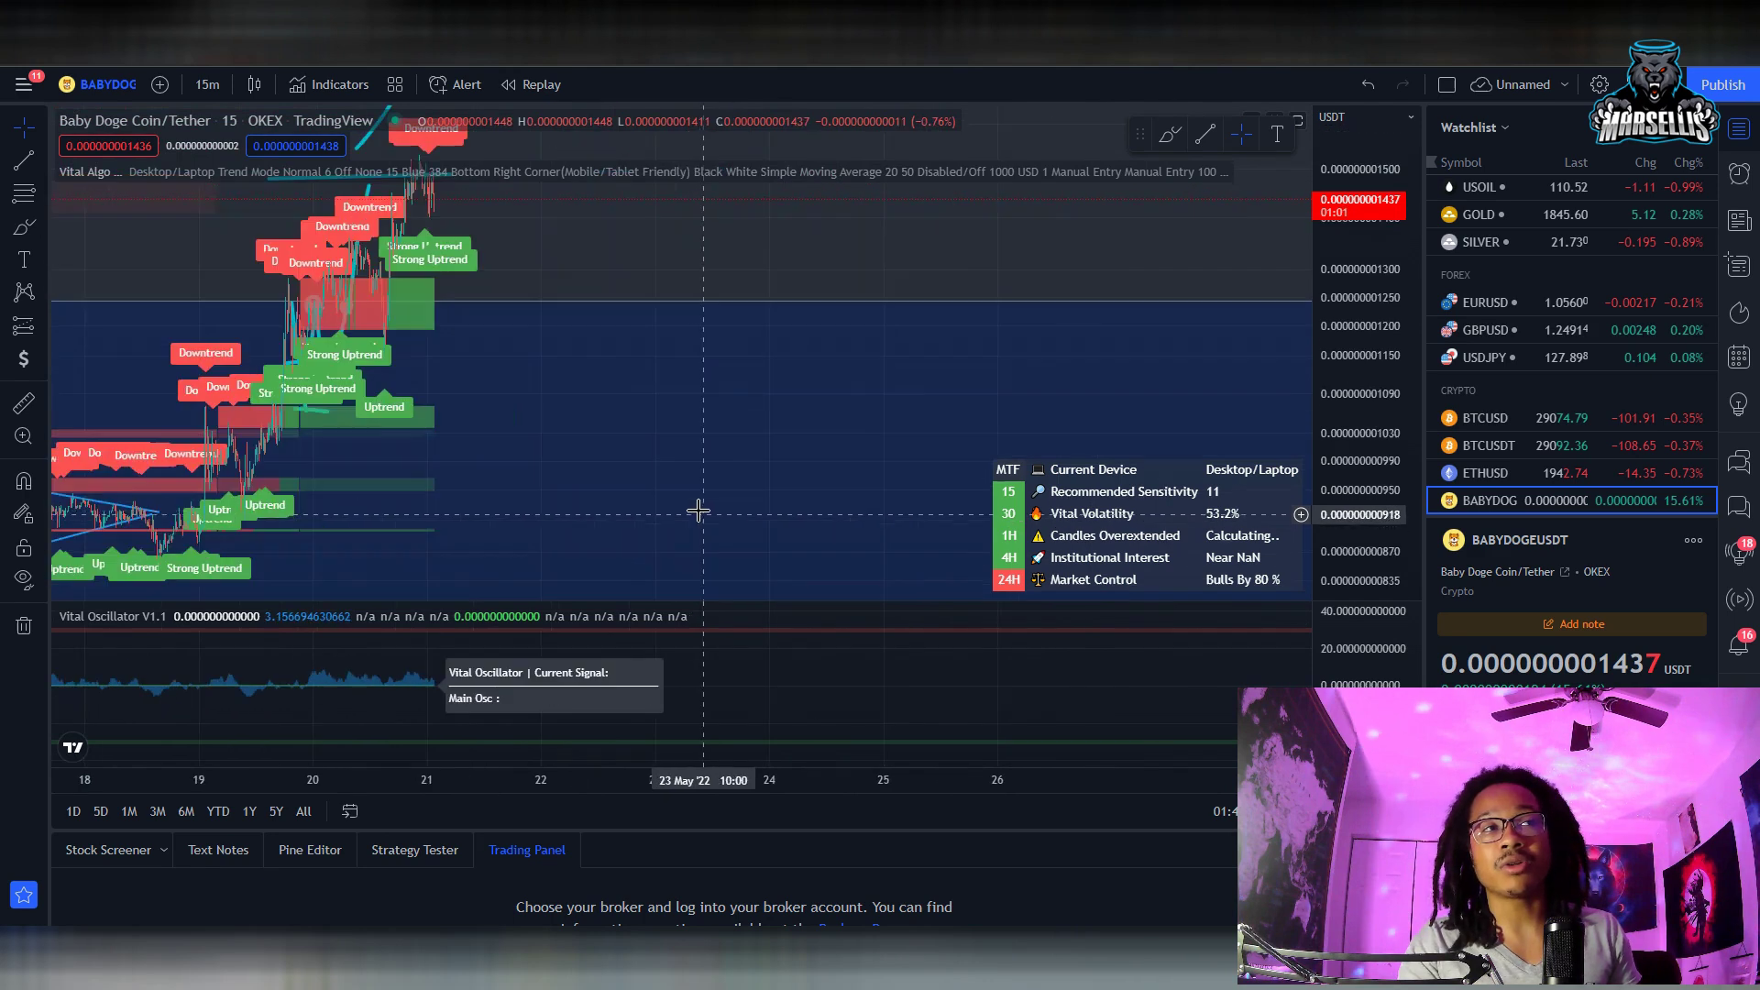
drag(700, 510, 1570, 360)
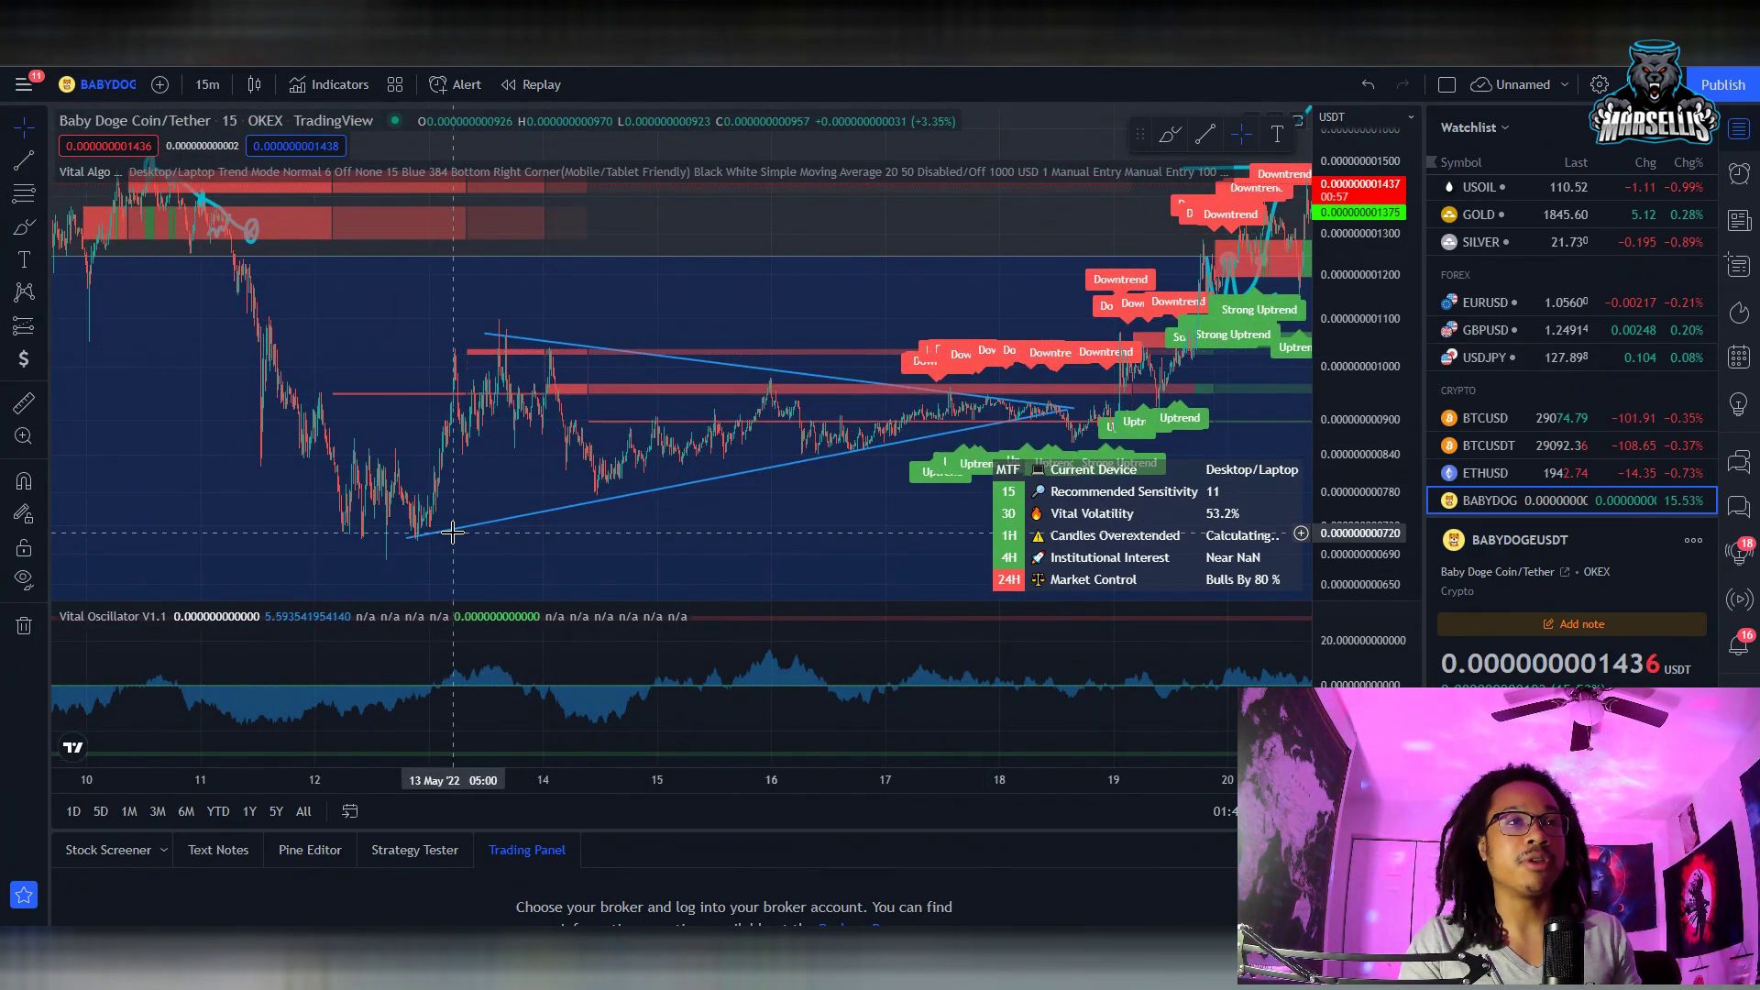
scroll(891, 455, up, 2)
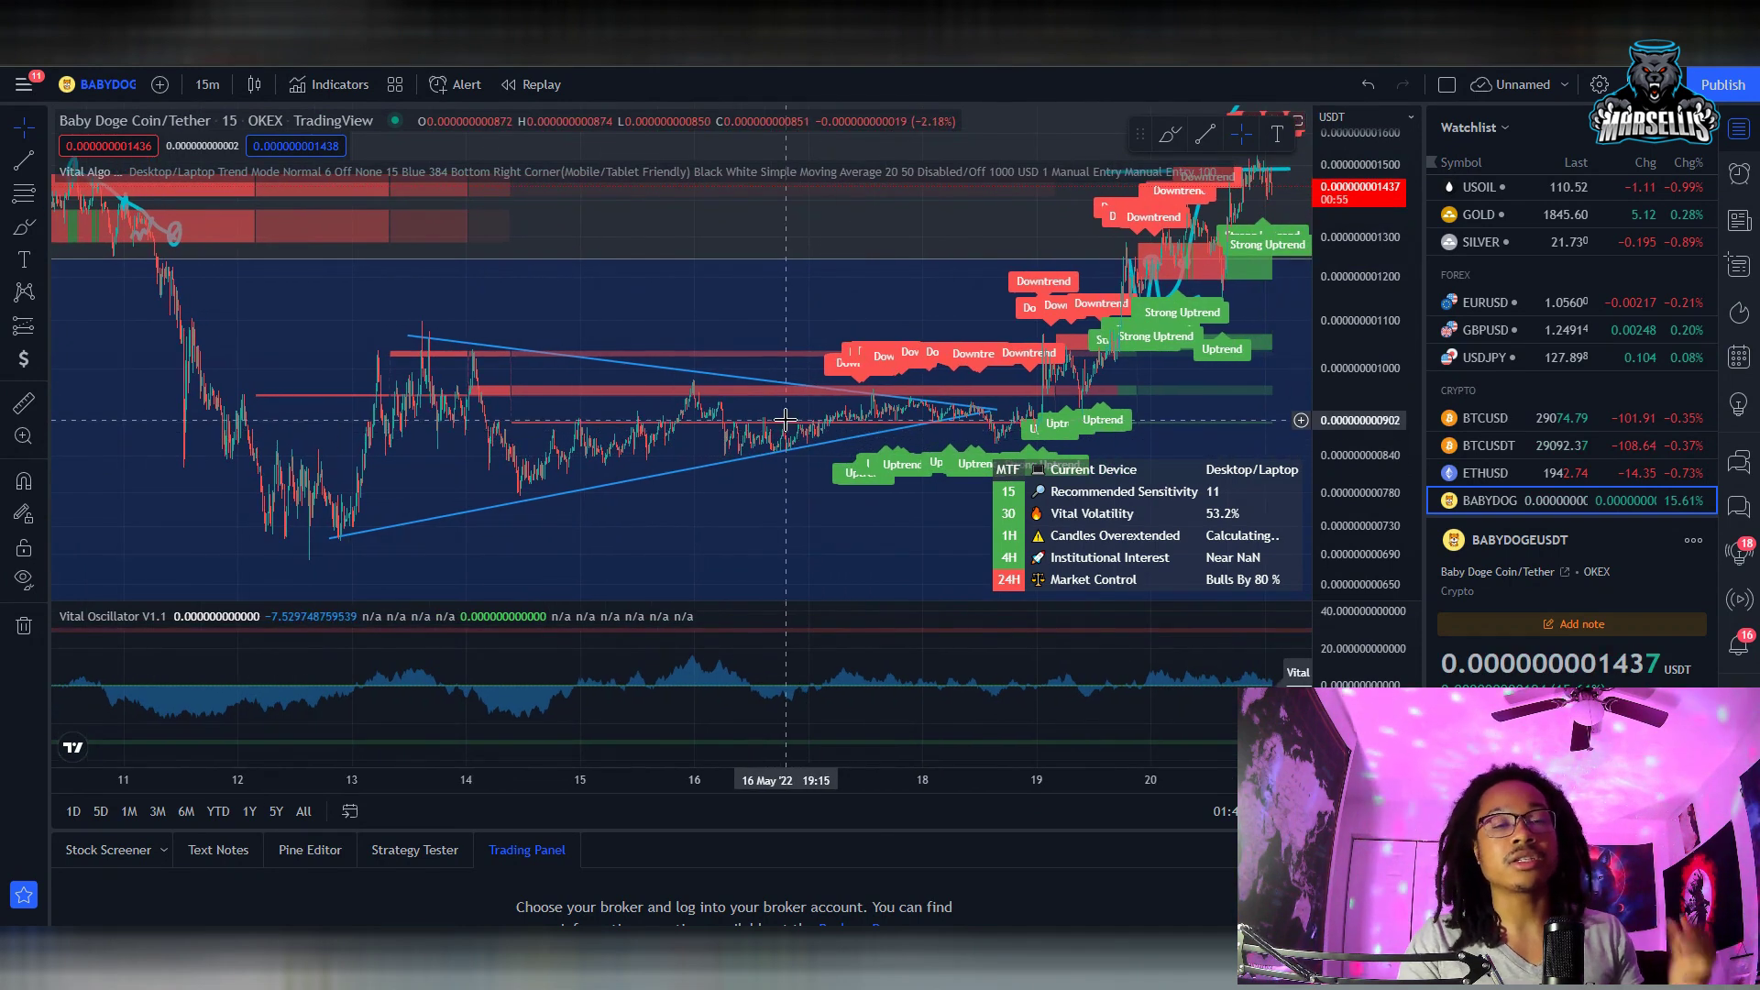
scroll(839, 424, up, 1)
scroll(839, 424, up, 3)
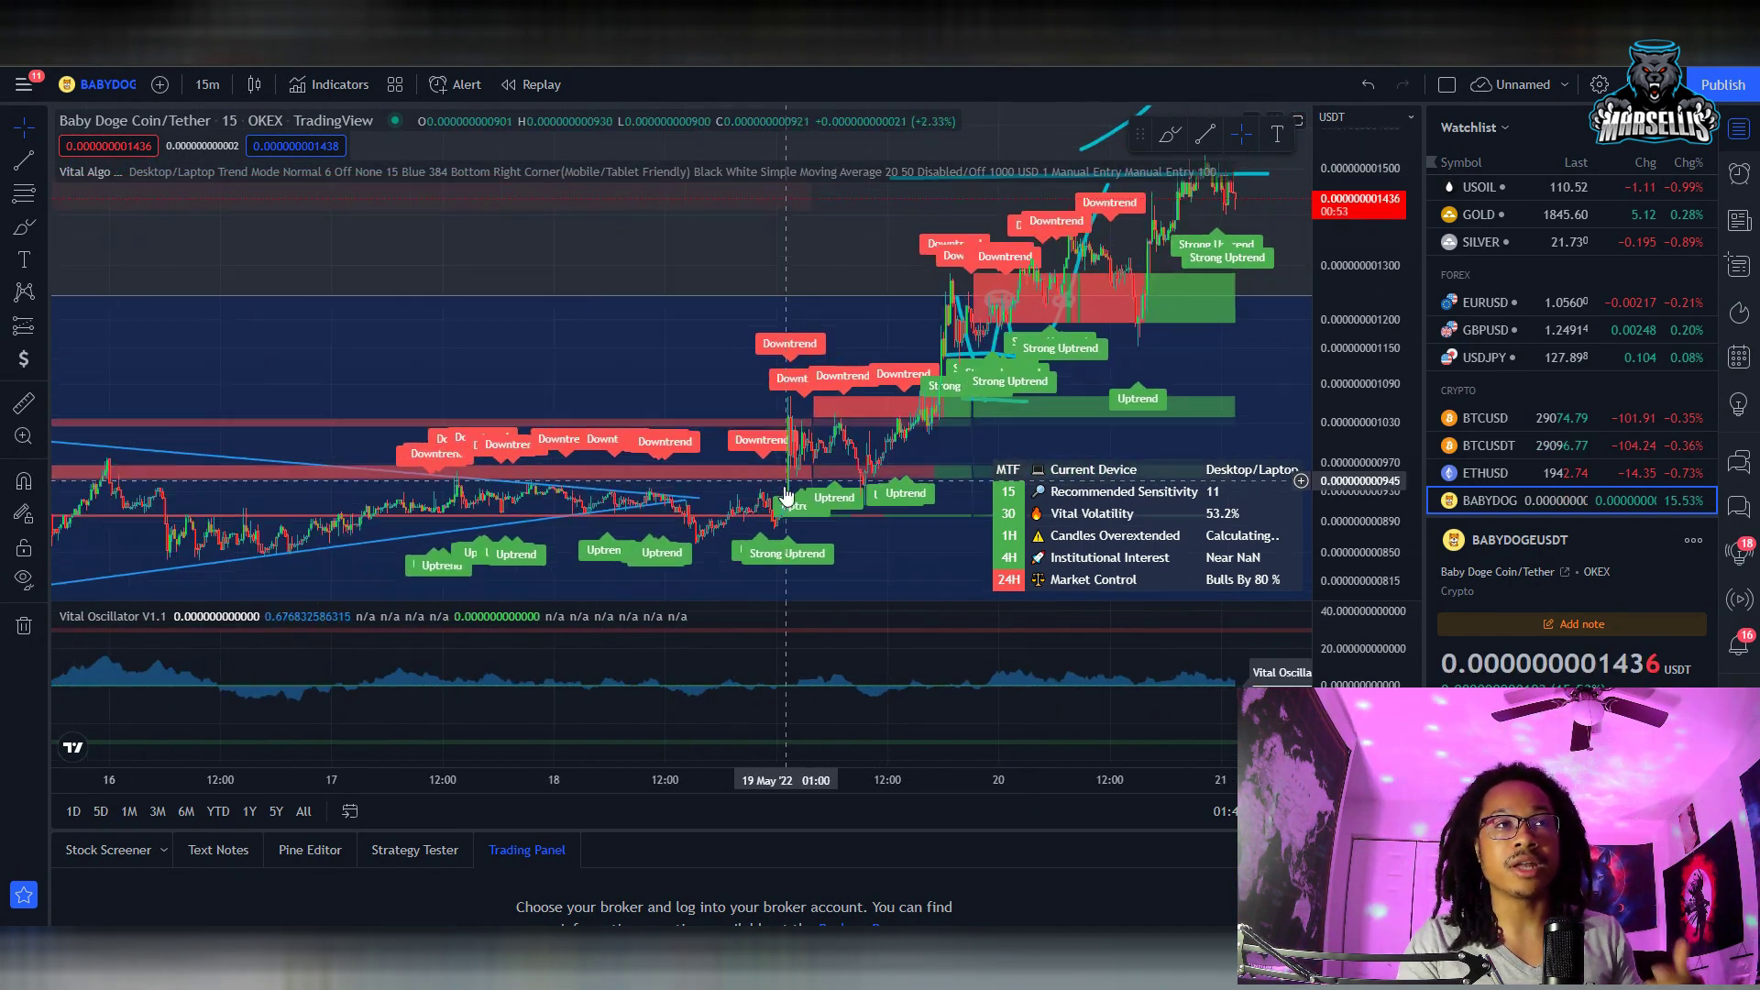
drag(771, 544, 1135, 514)
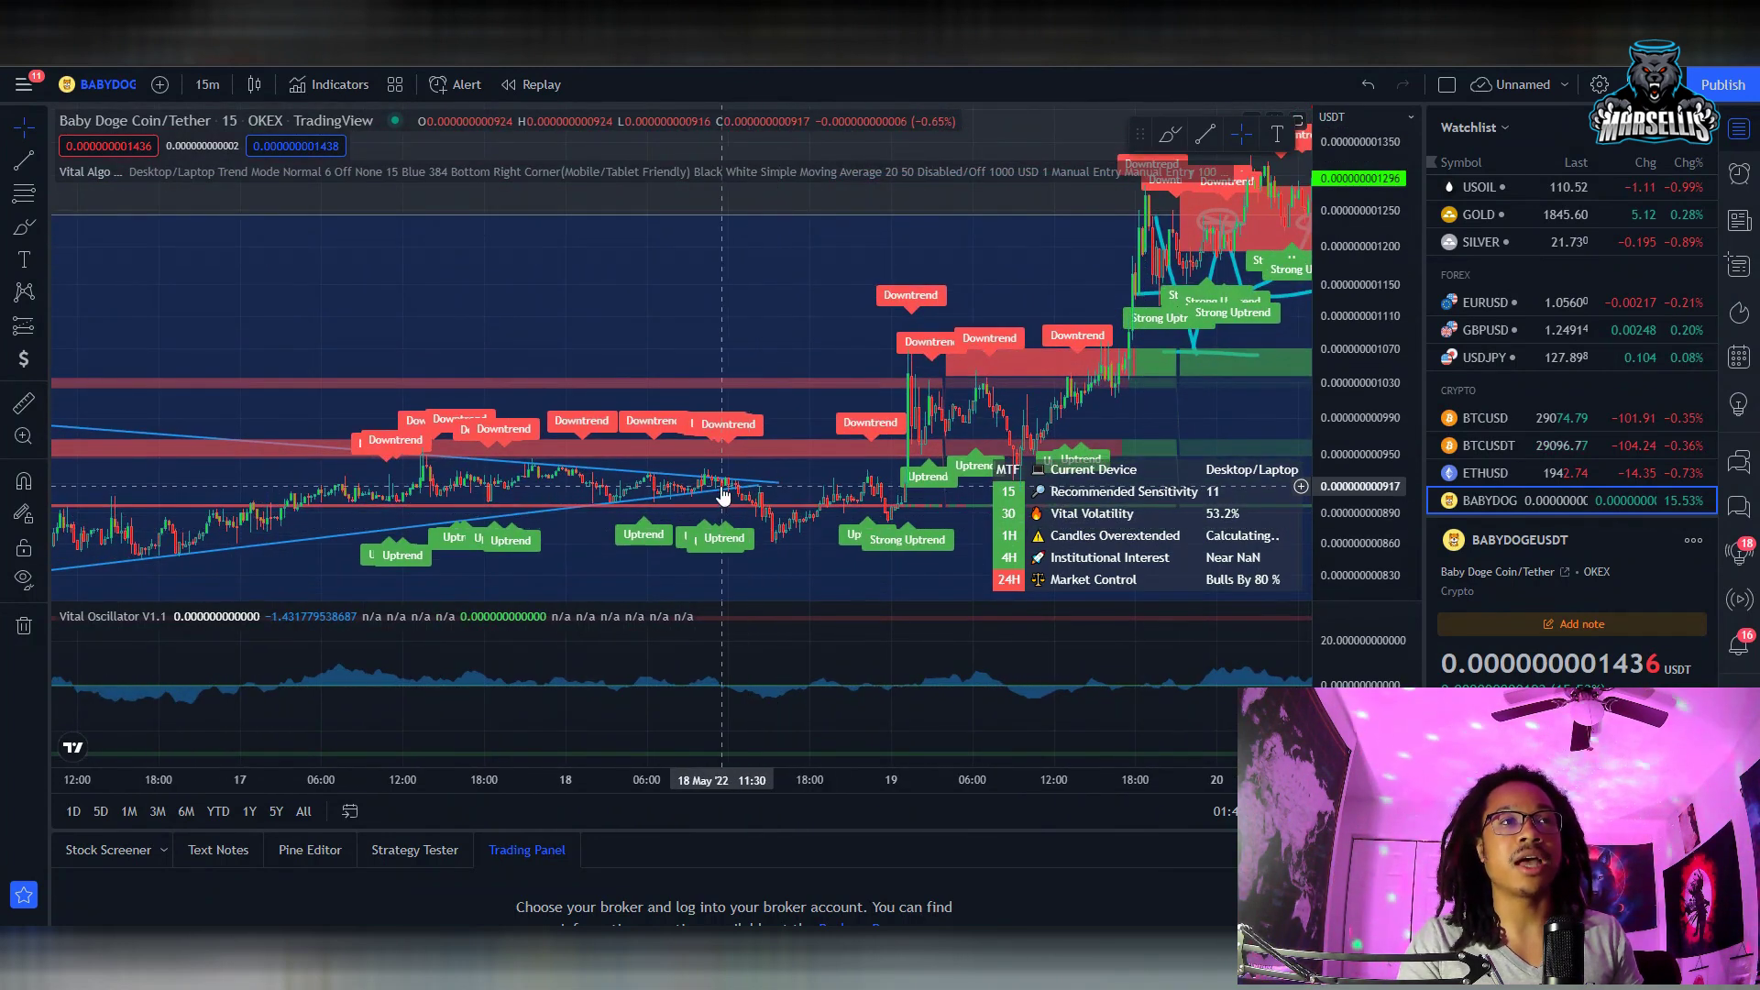
scroll(724, 495, up, 3)
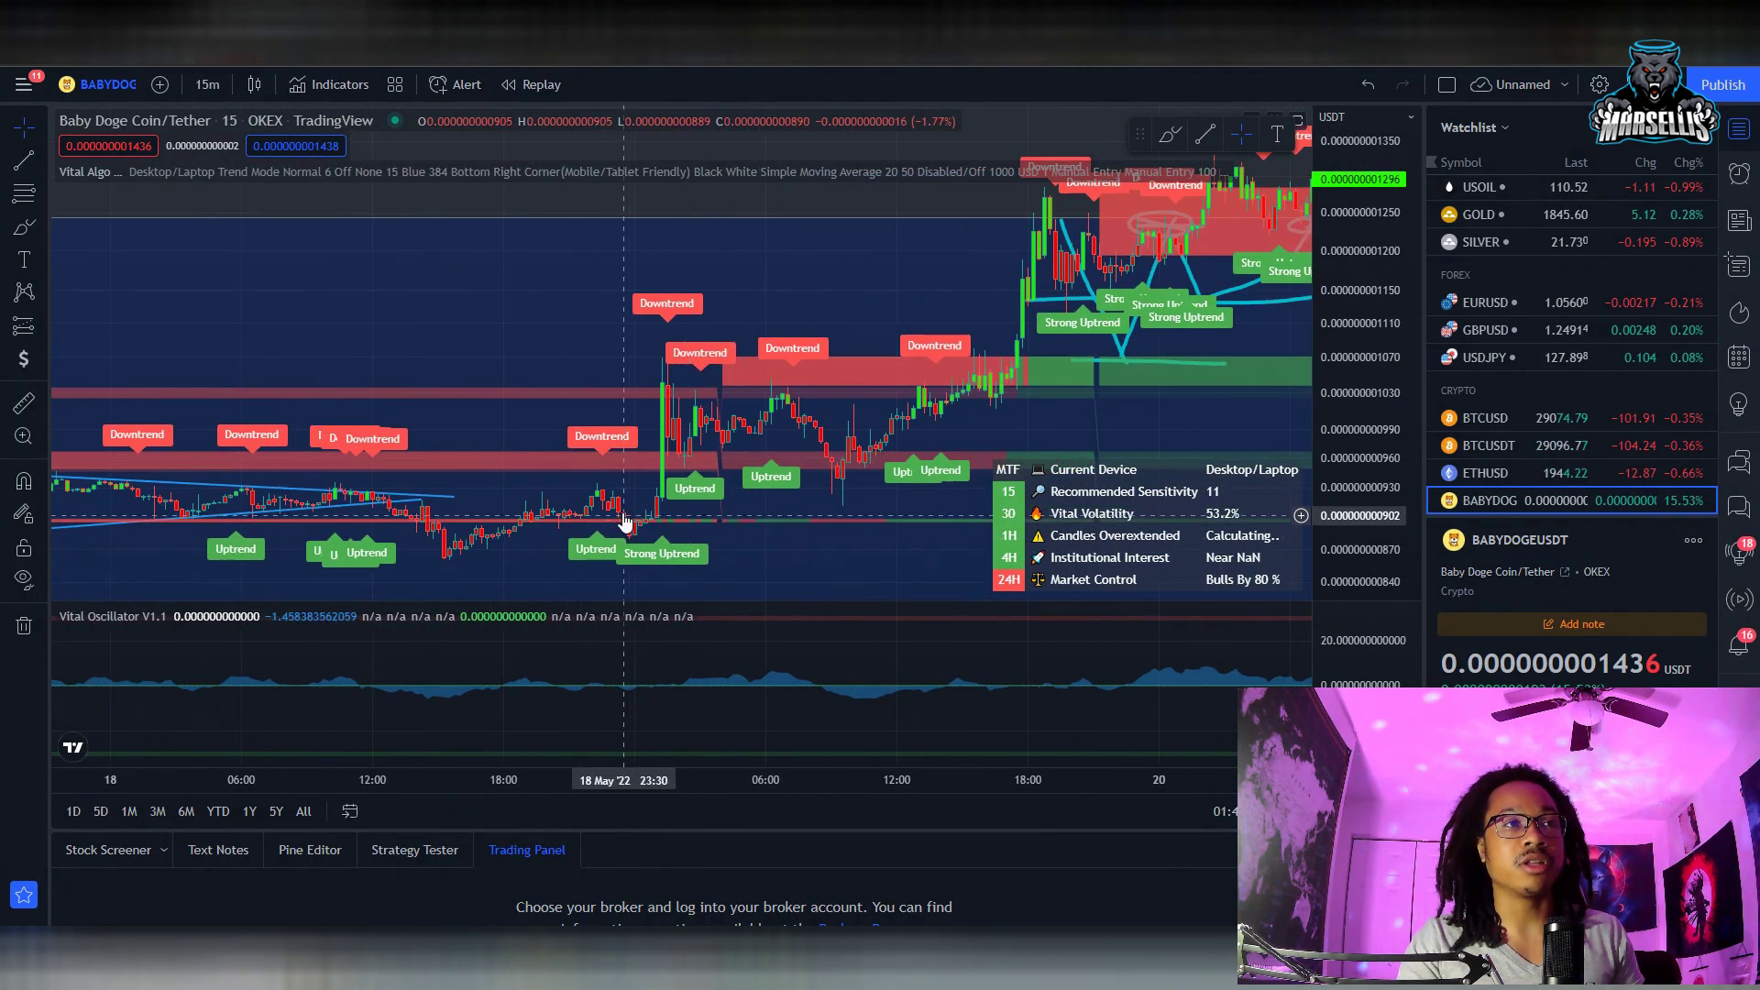
drag(809, 546, 1115, 536)
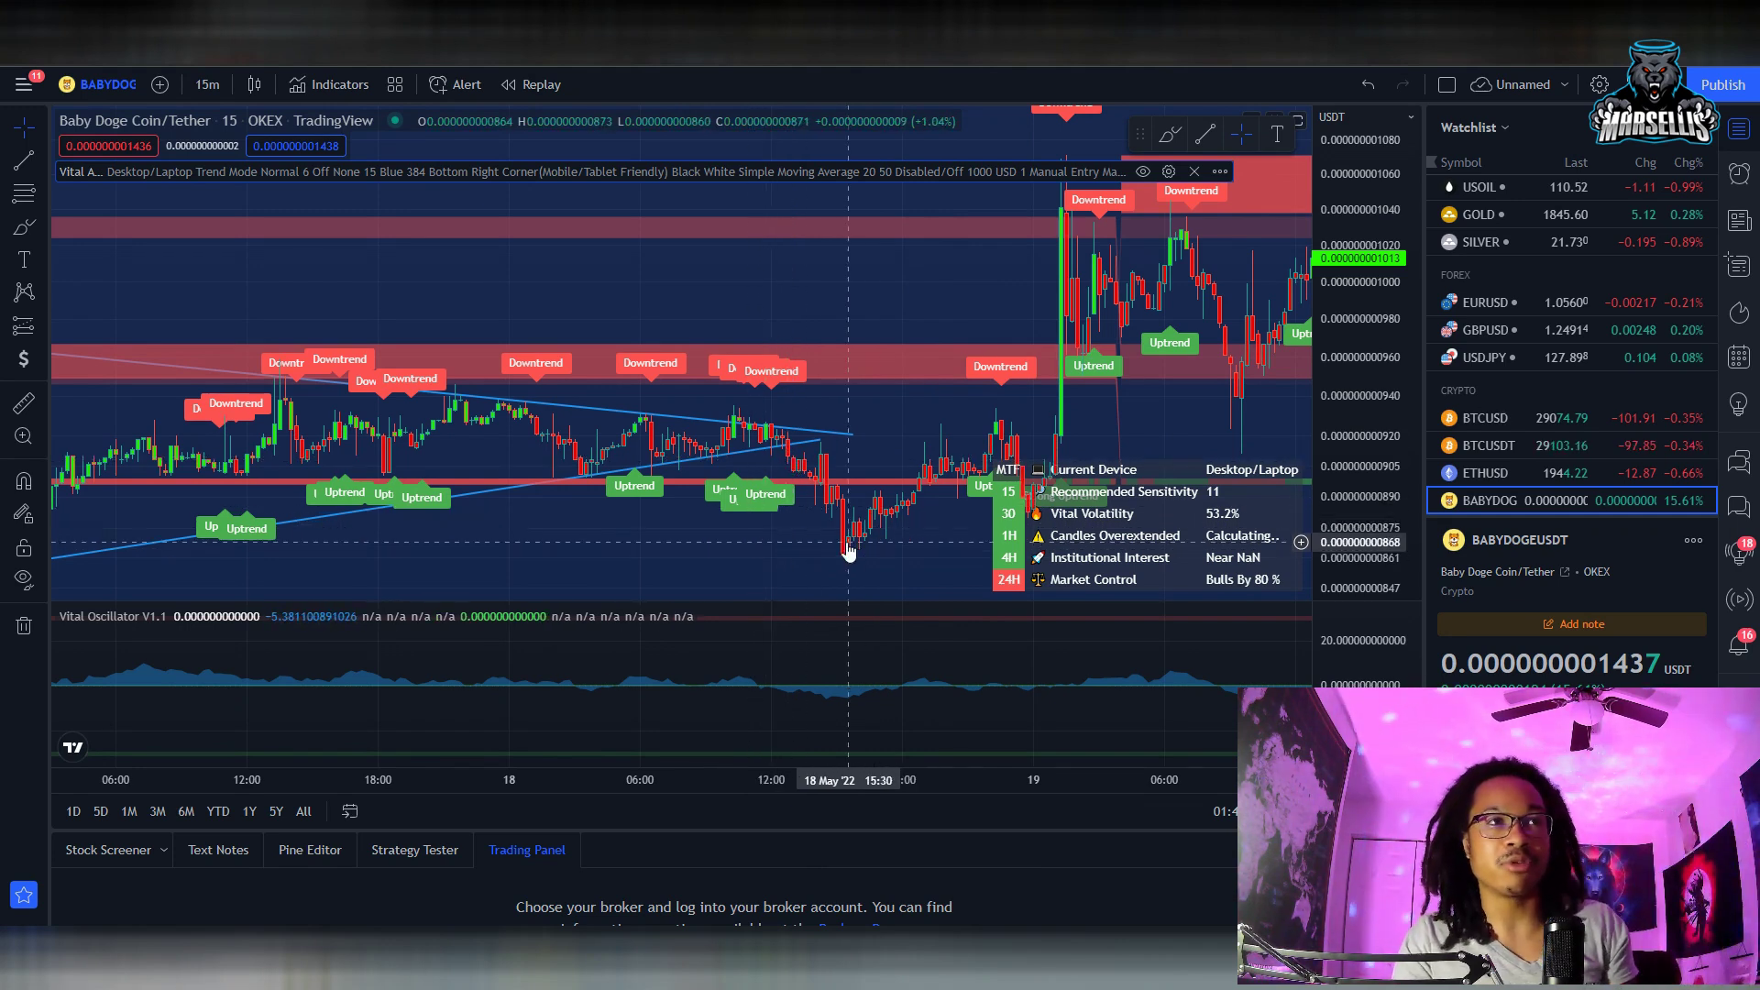
scroll(839, 550, down, 6)
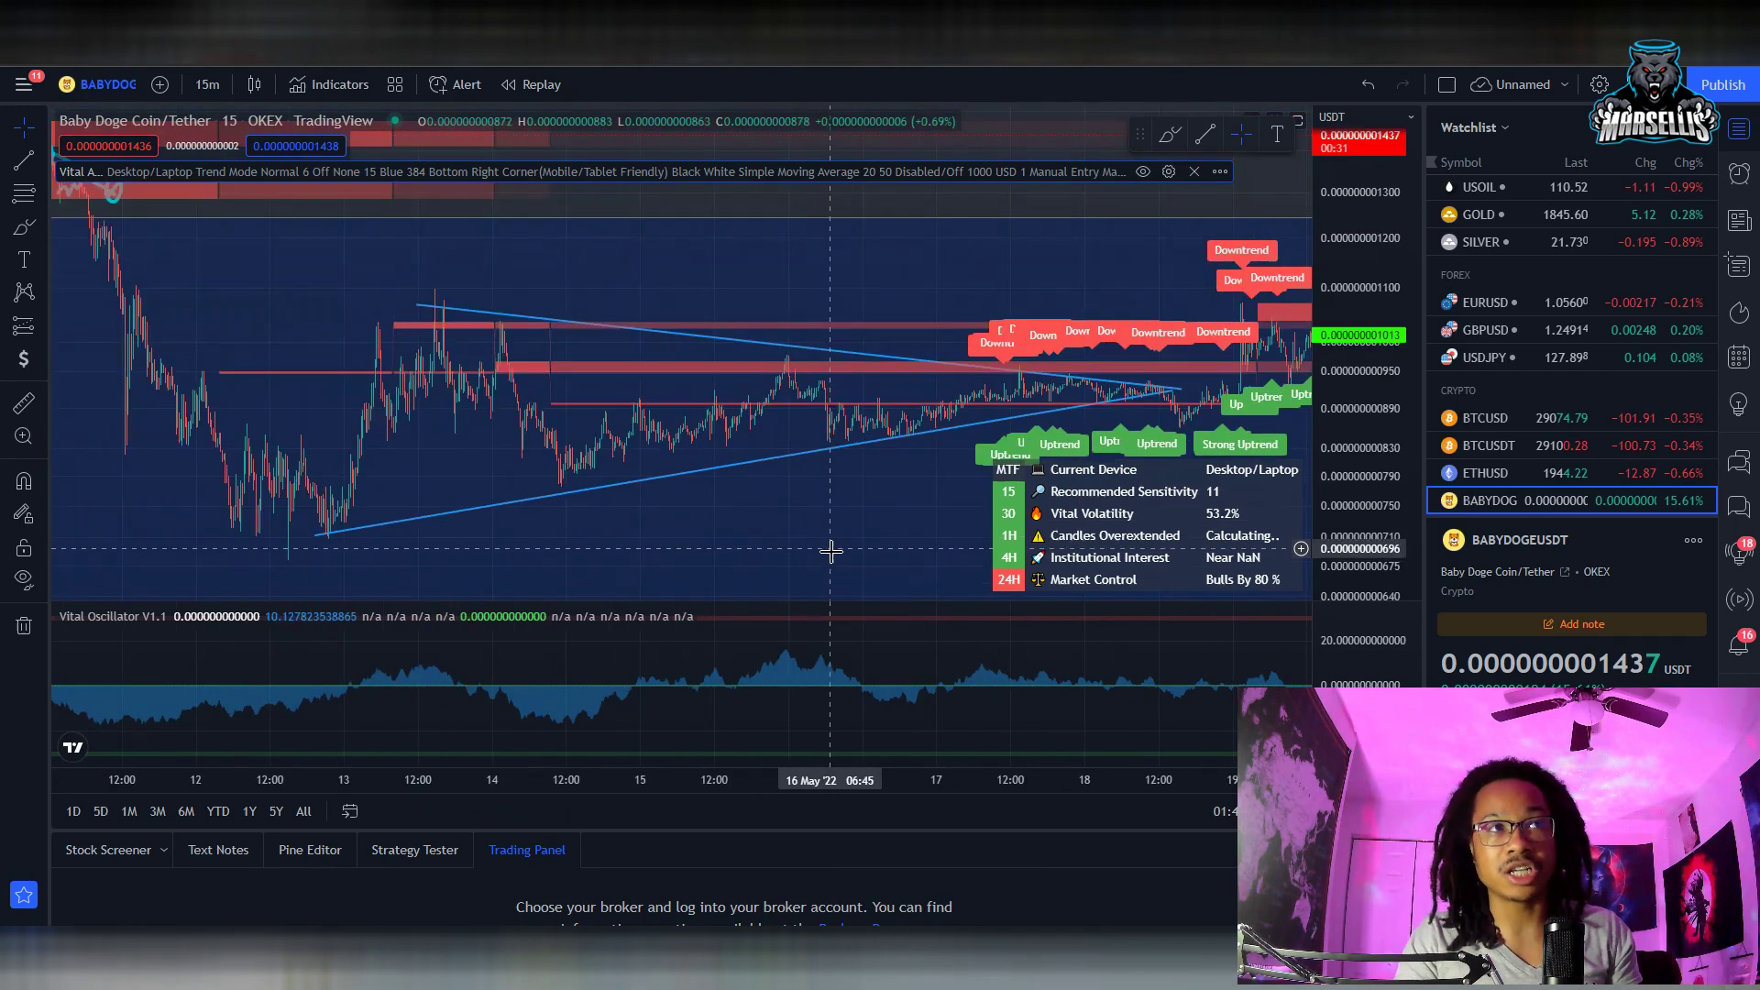
scroll(832, 548, up, 7)
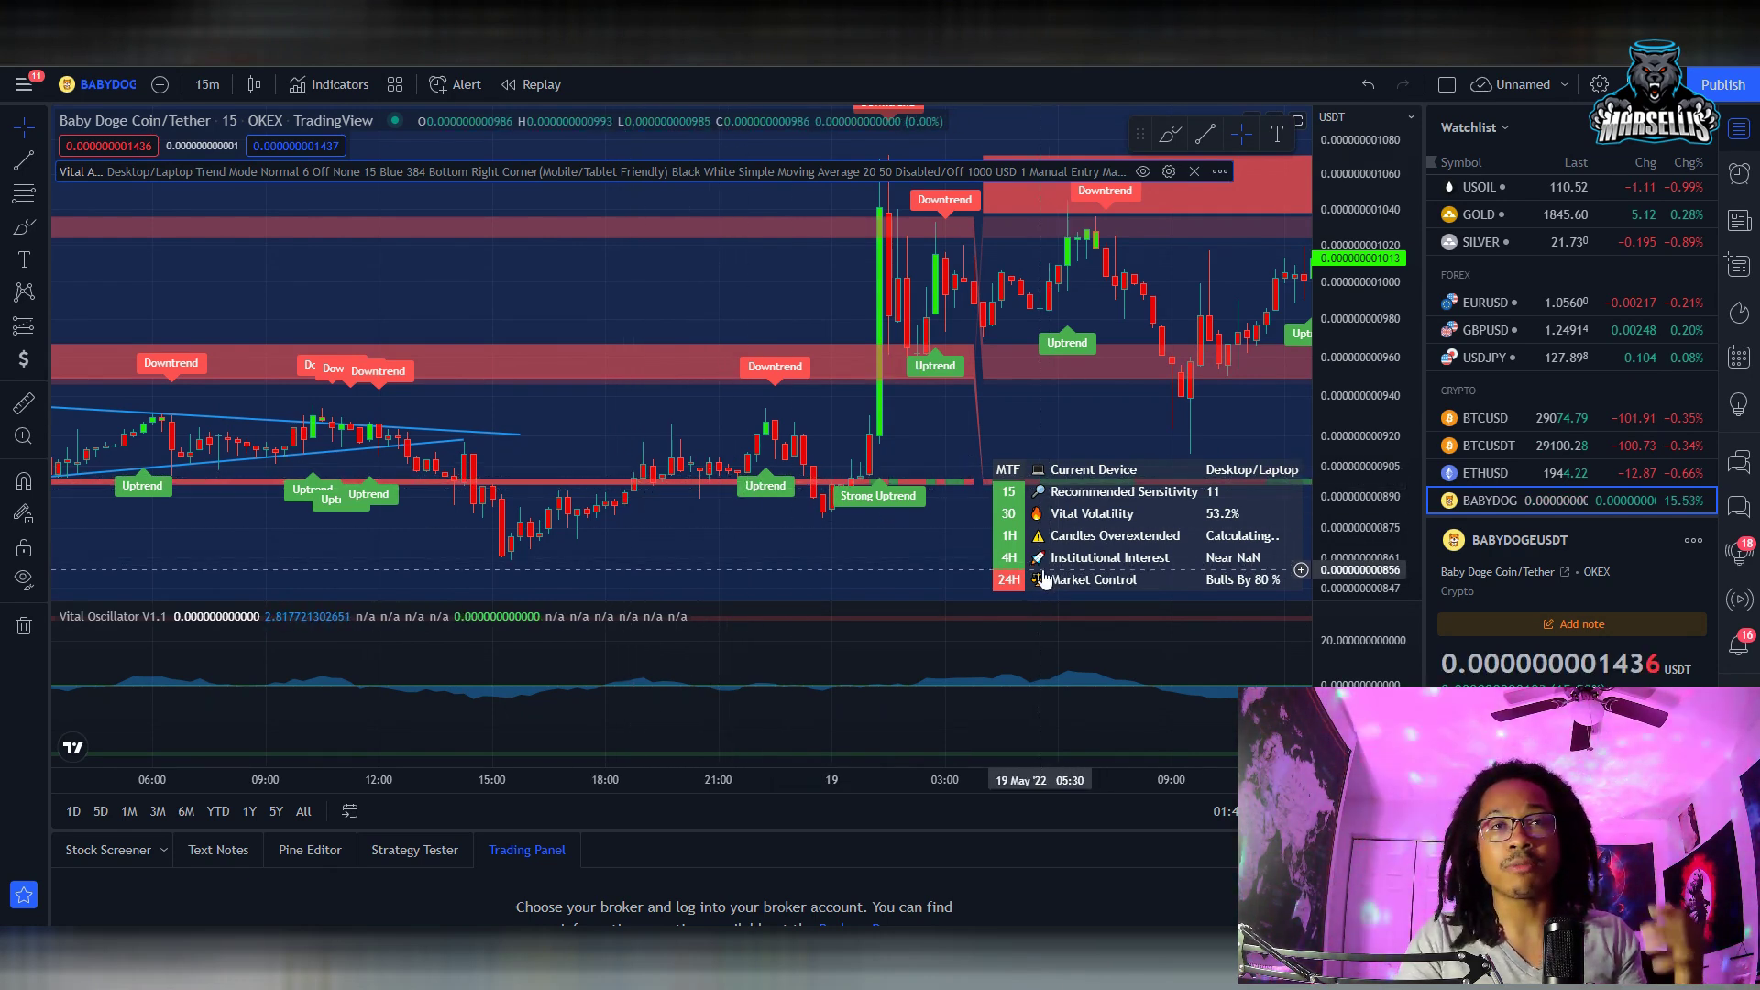
scroll(1008, 513, down, 5)
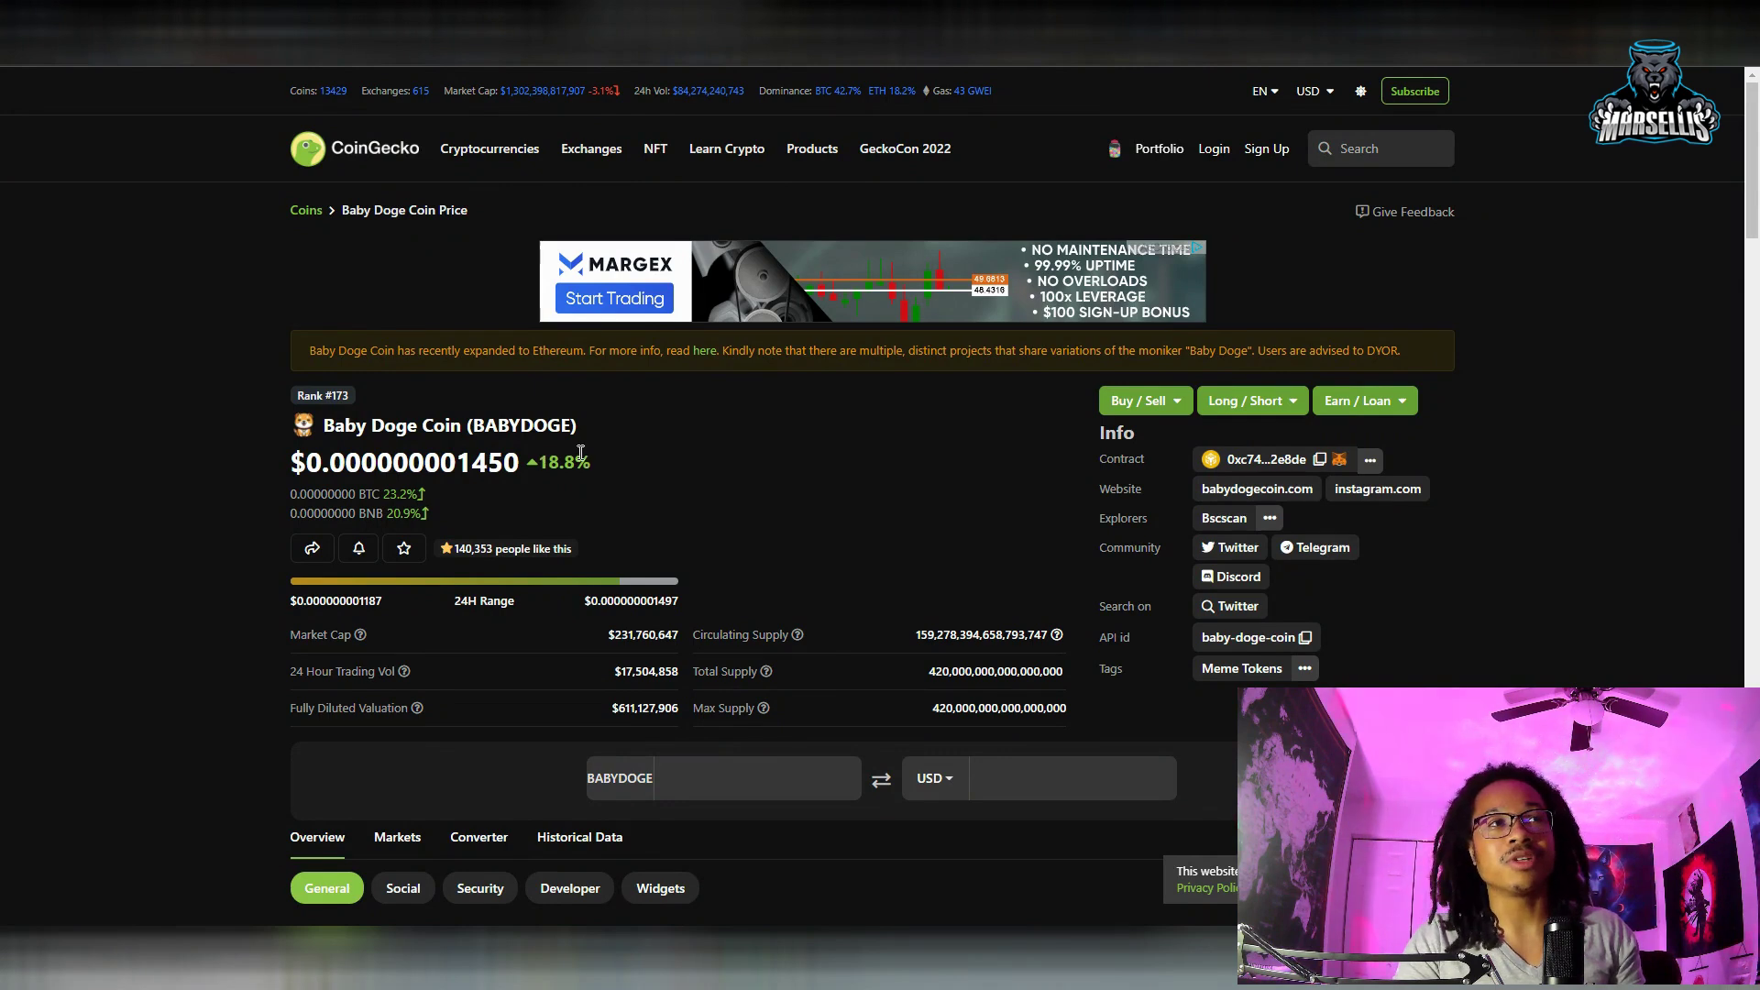
Check the Baby Doge Coin price overview on CoinGecko and return to the TradingView chart.
click(129, 509)
scroll(307, 522, down, 4)
scroll(357, 533, up, 4)
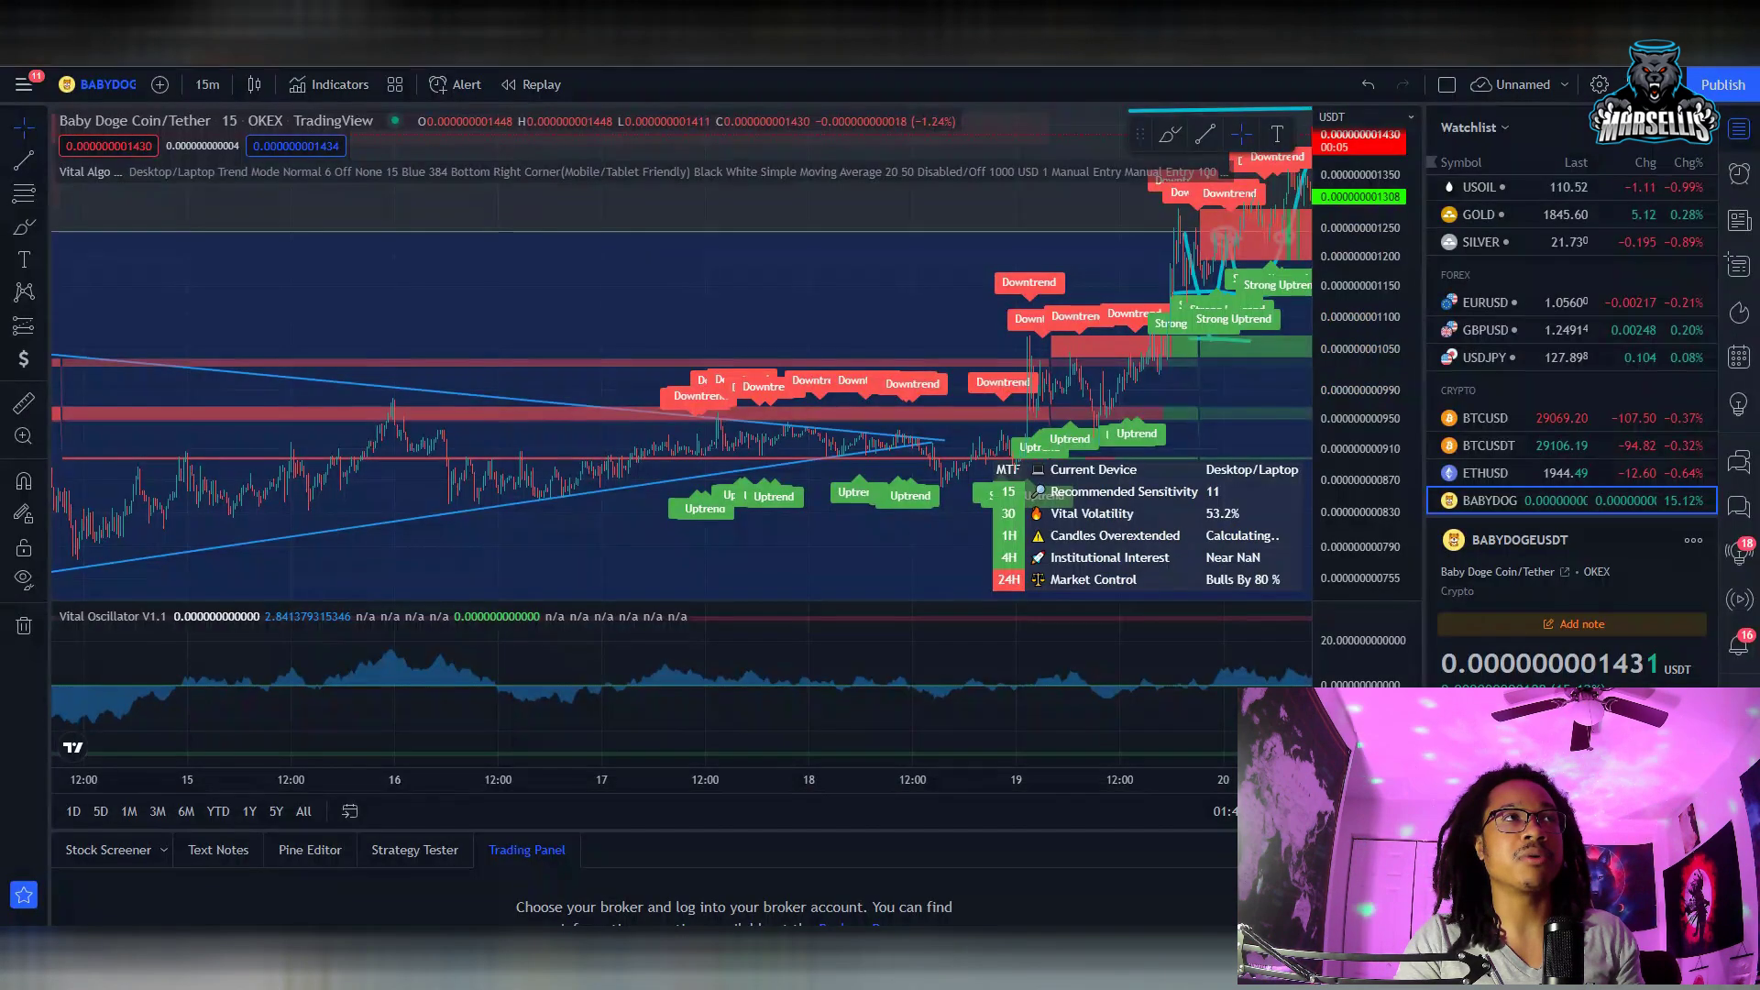
Examine the rally from 19 to 21 May, including its Vital Algo signals, coloured zones and hand-drawn price targets.
scroll(1123, 209, up, 5)
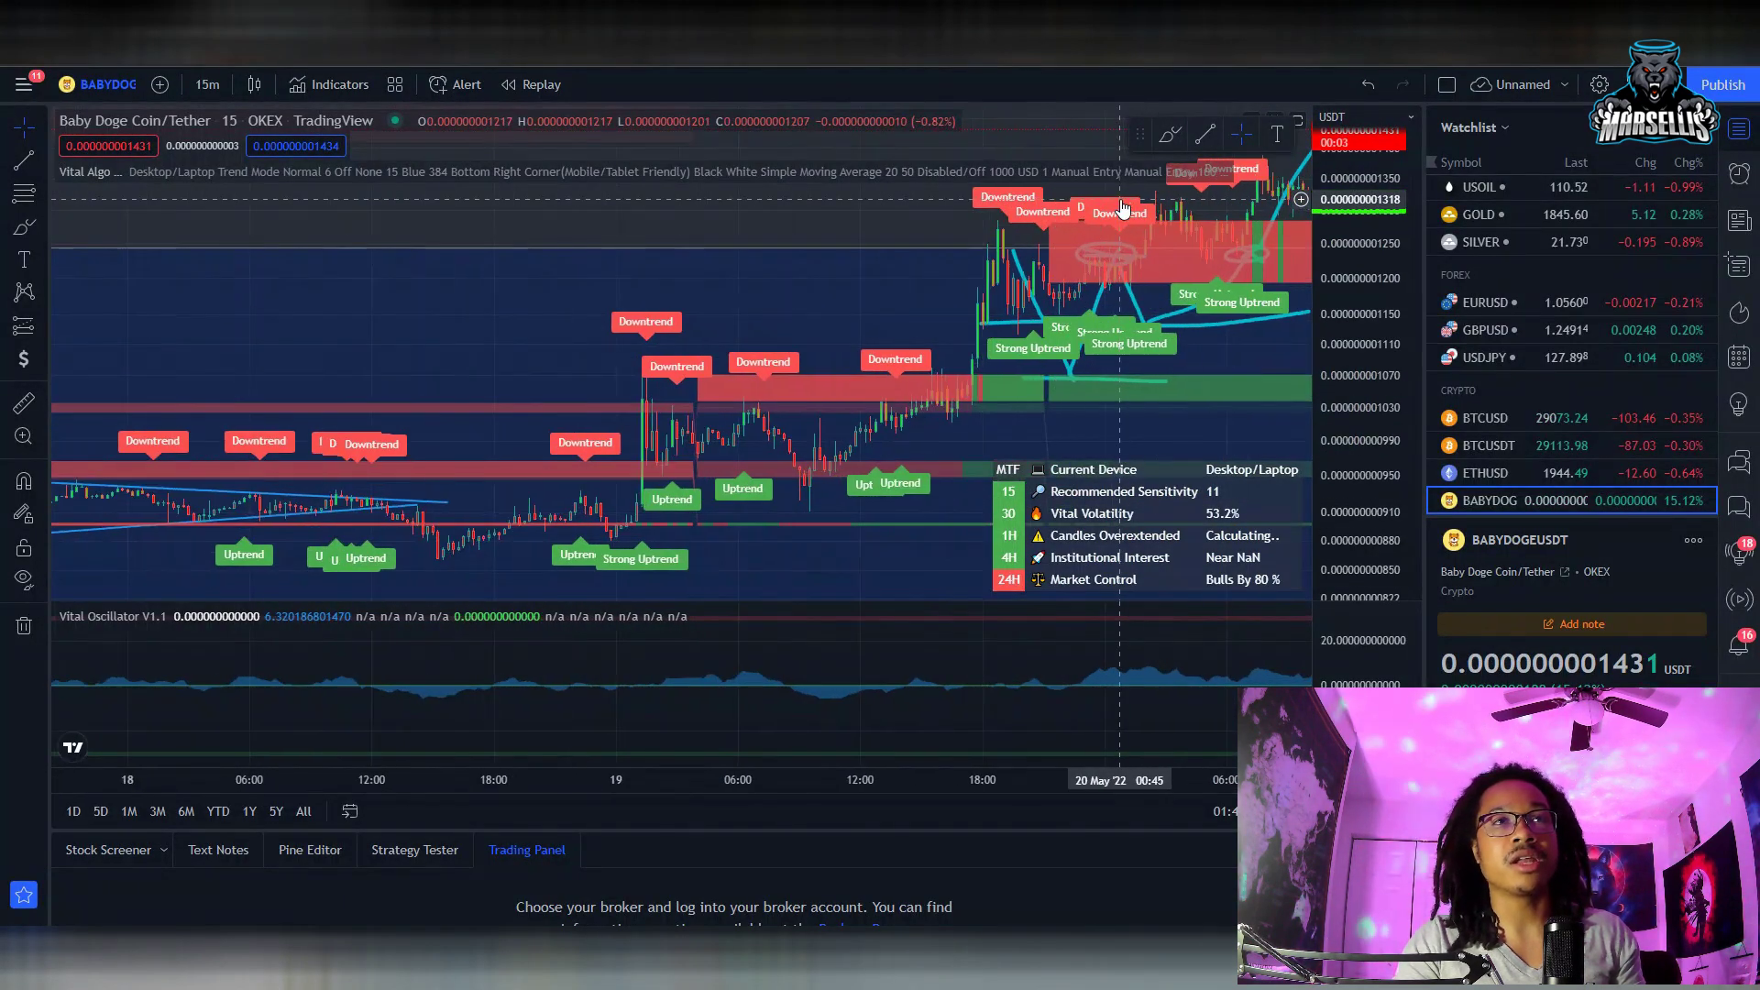
scroll(1122, 209, up, 4)
drag(1222, 360, 868, 327)
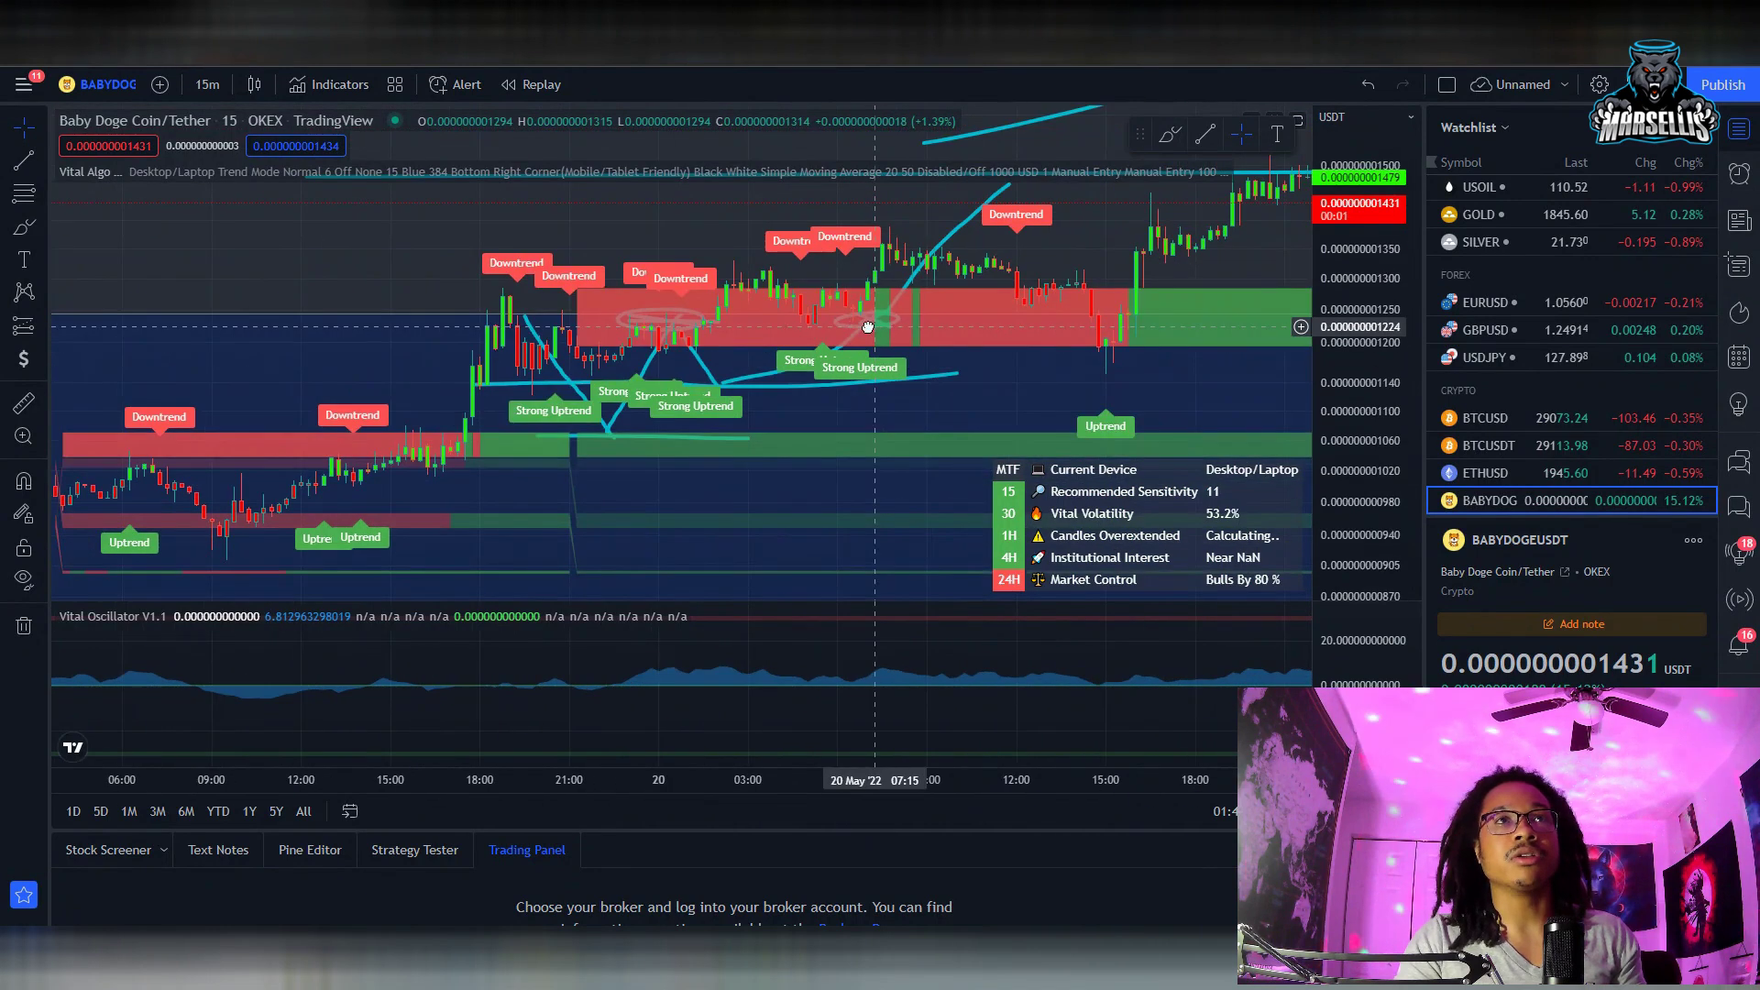
scroll(1191, 354, down, 5)
drag(1189, 361, 779, 430)
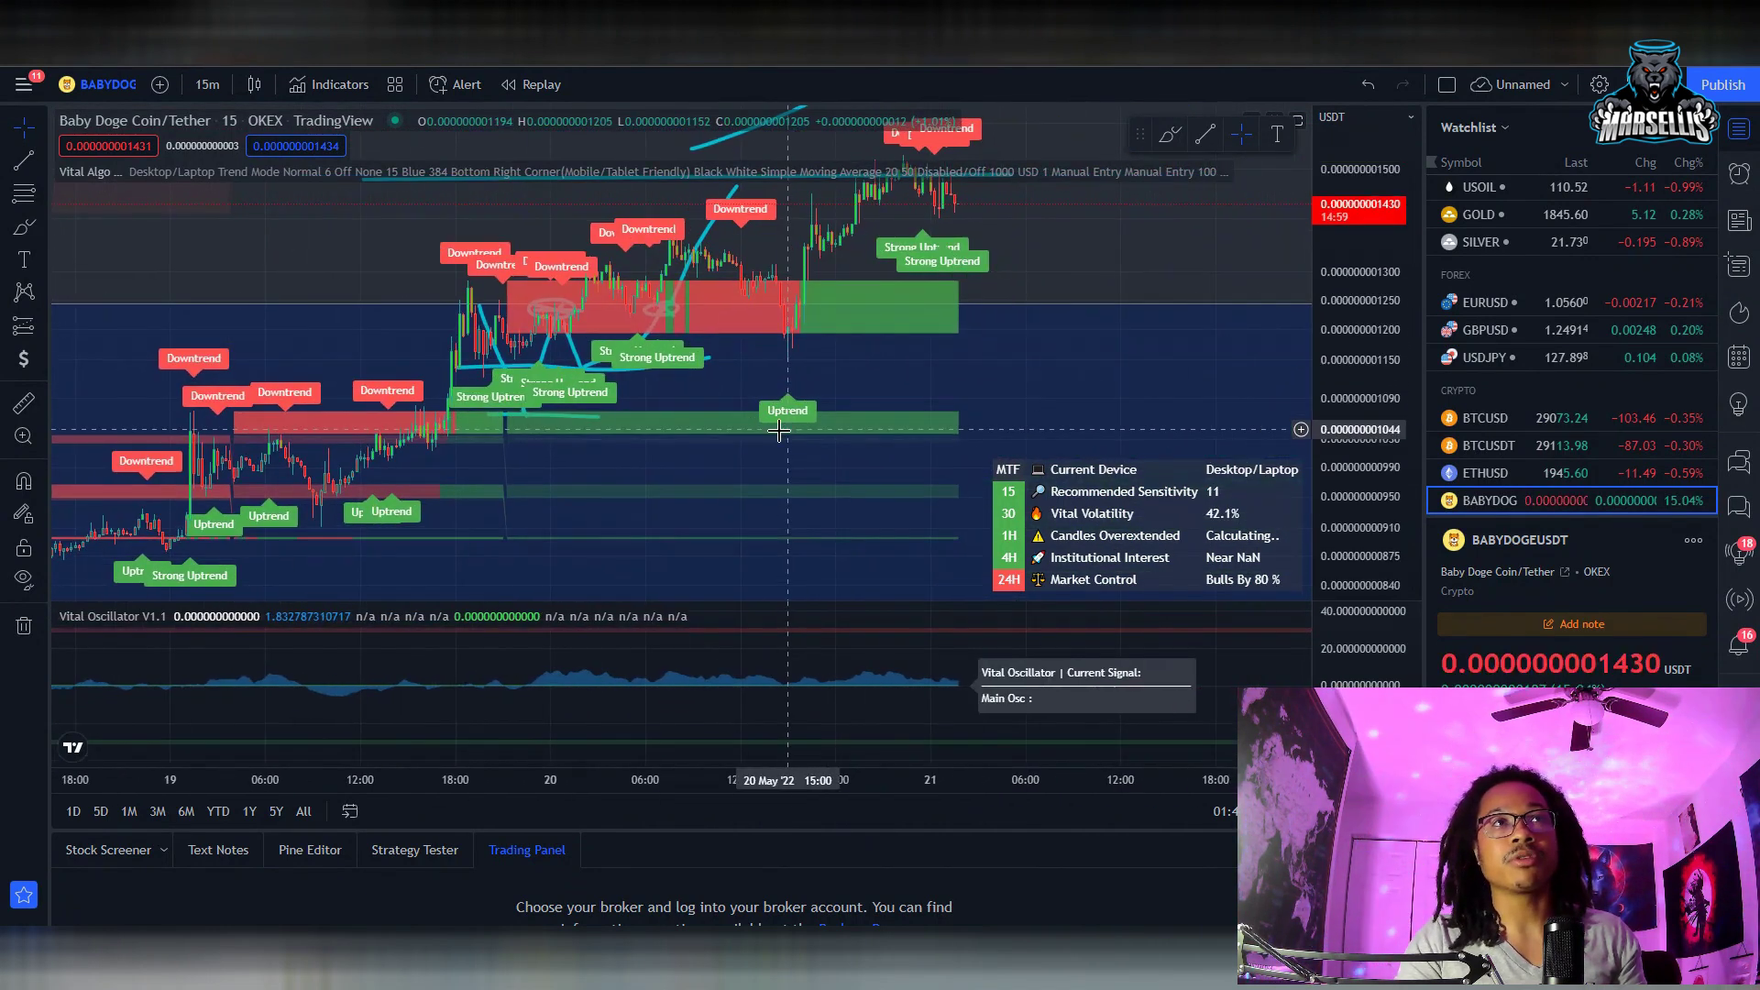
scroll(807, 383, down, 3)
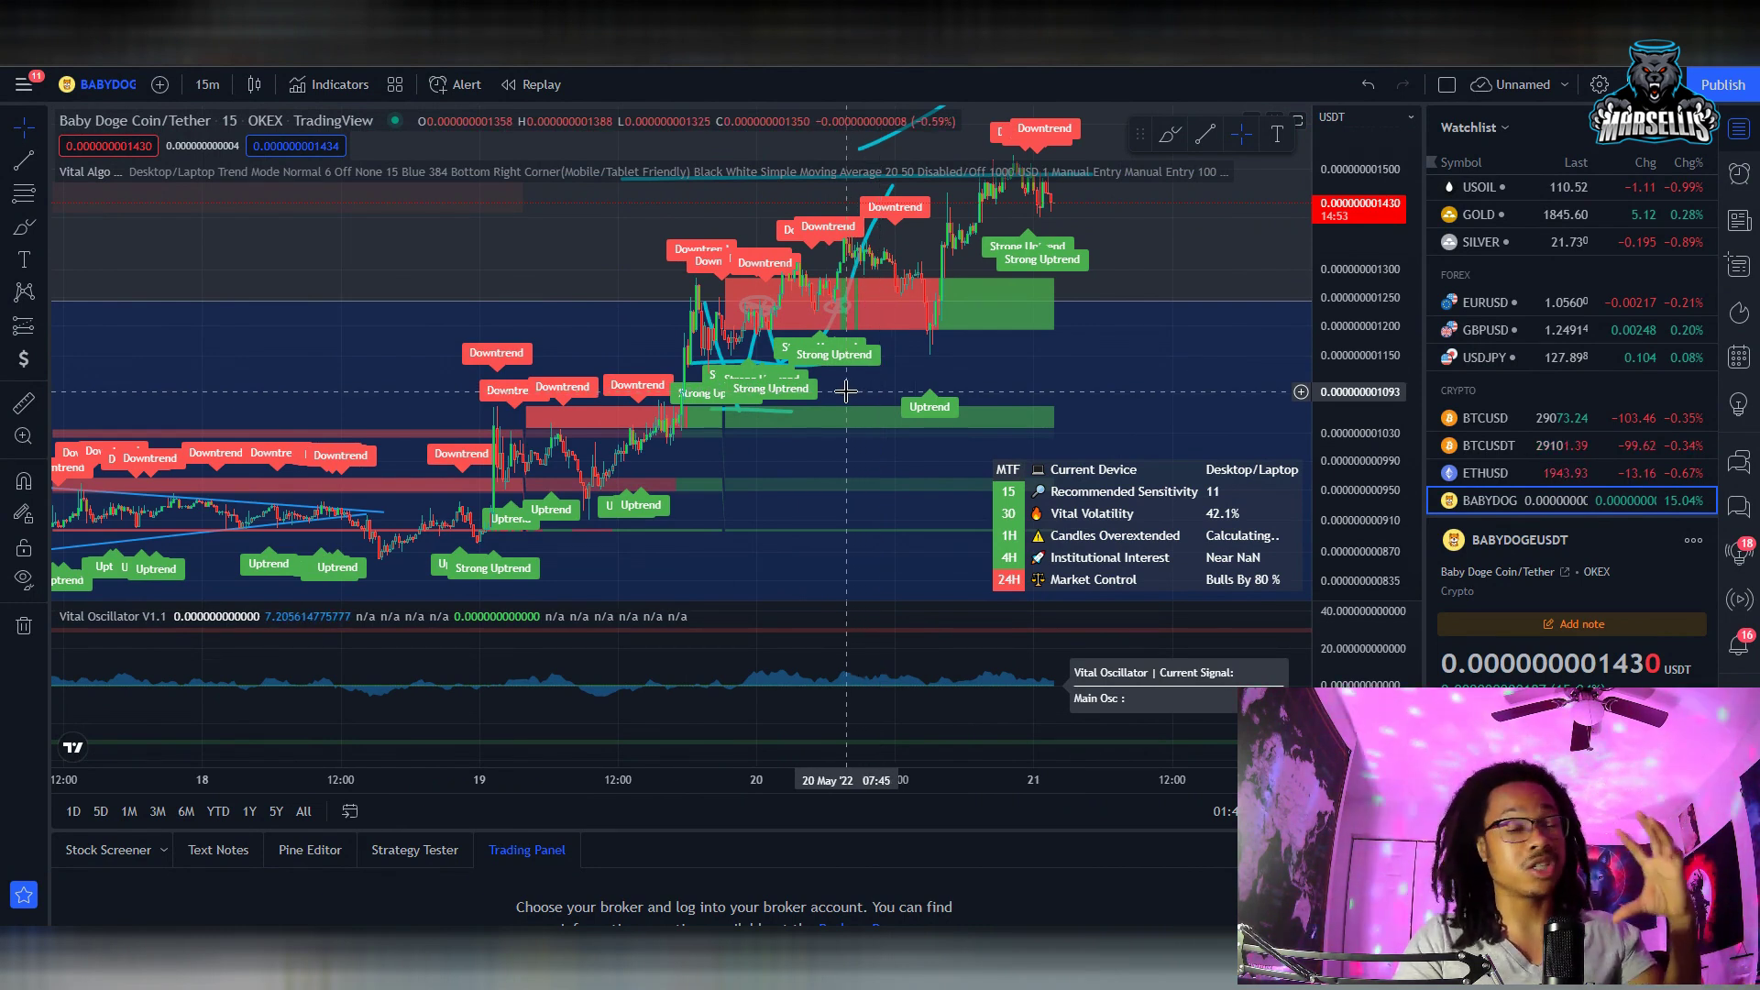
drag(920, 467, 1228, 457)
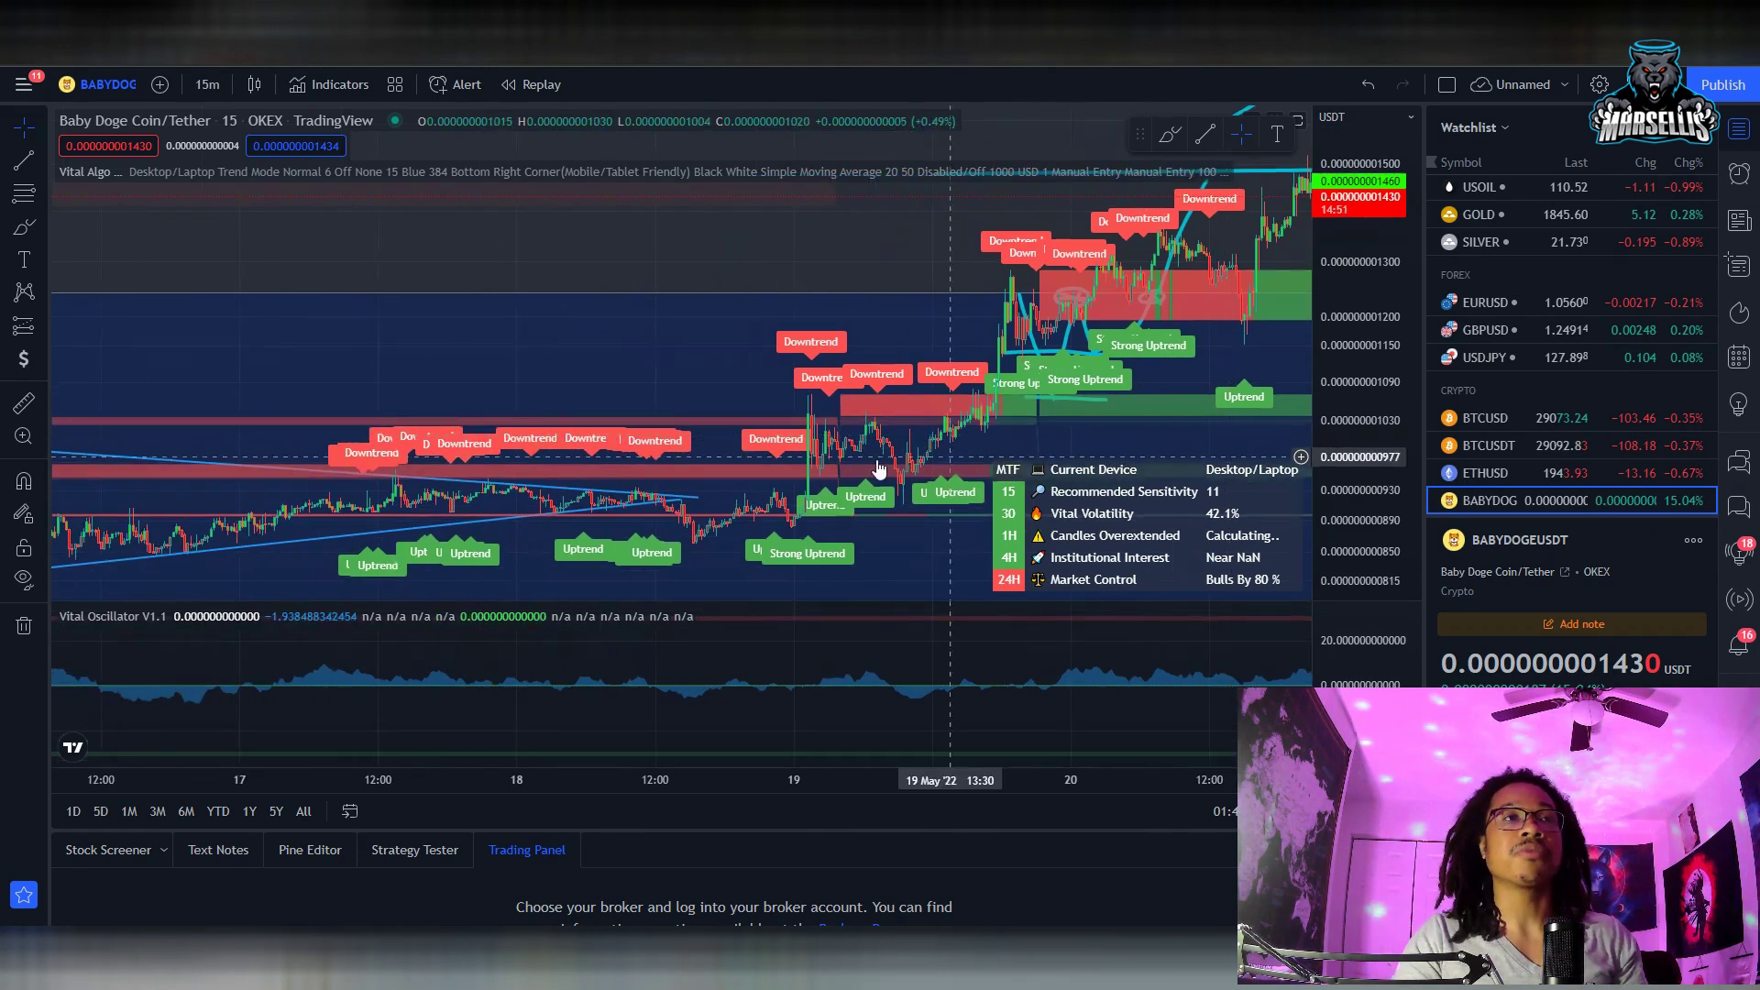
scroll(827, 466, up, 5)
scroll(823, 466, up, 2)
drag(1074, 367, 669, 444)
scroll(1081, 267, down, 1)
scroll(1082, 267, down, 10)
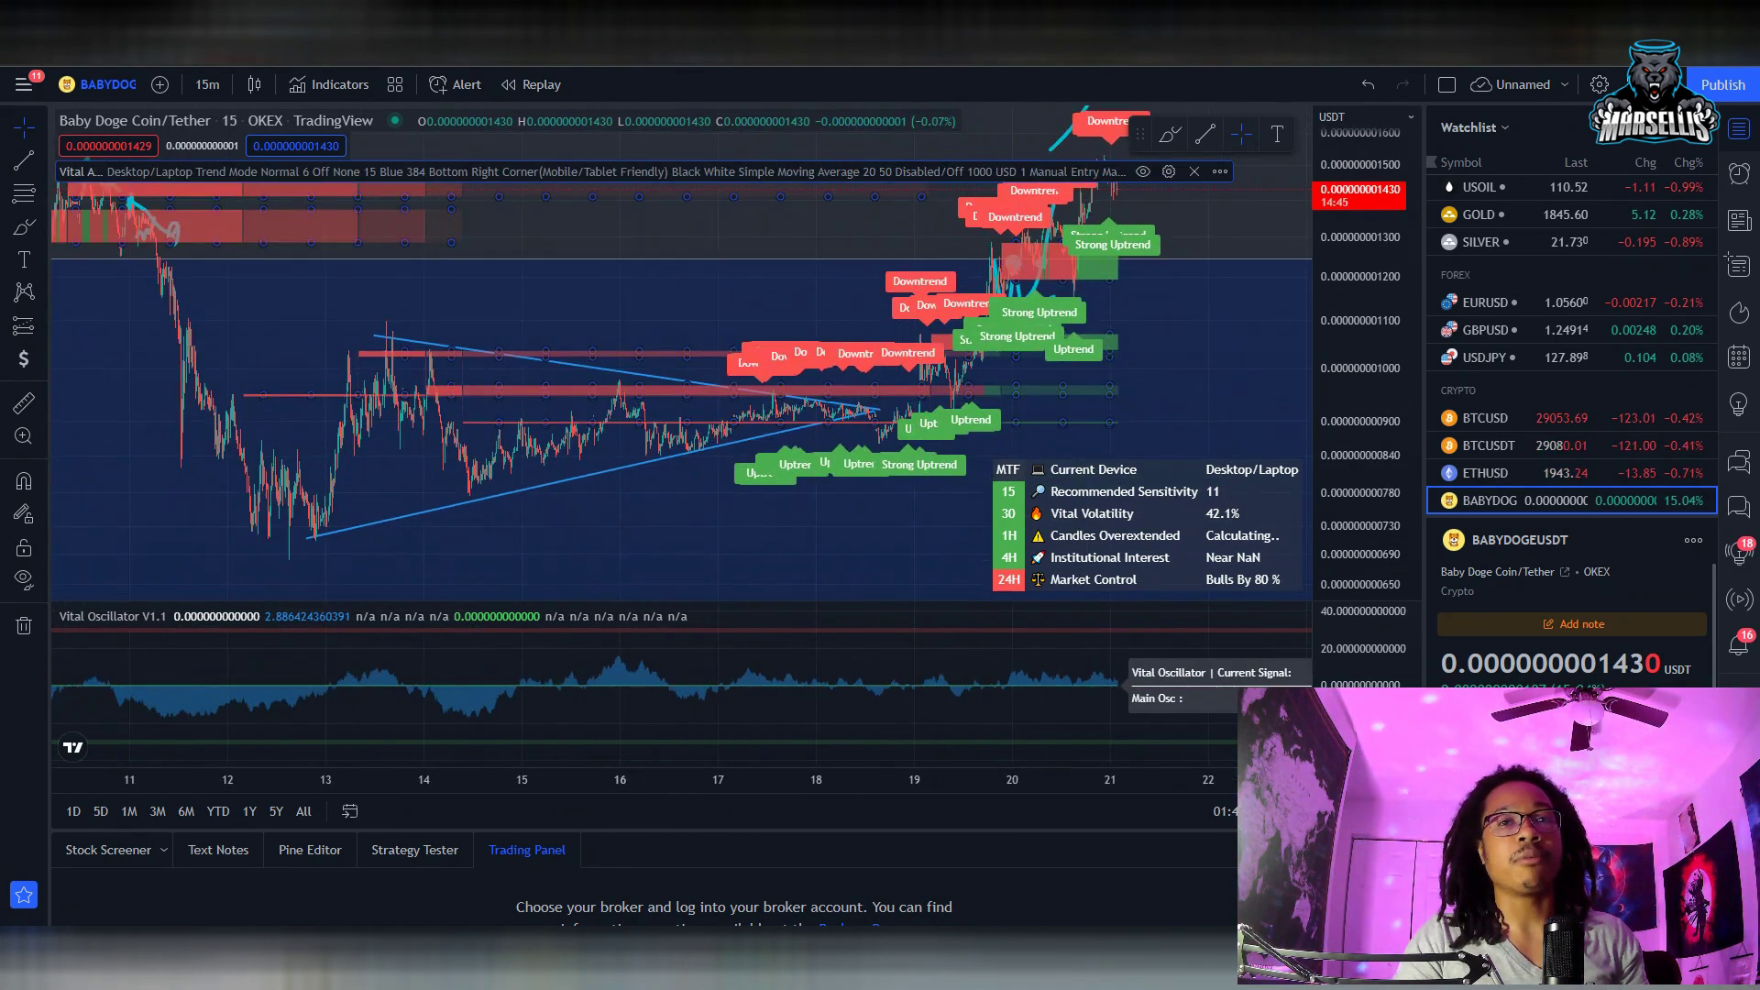
scroll(1134, 498, right, 2)
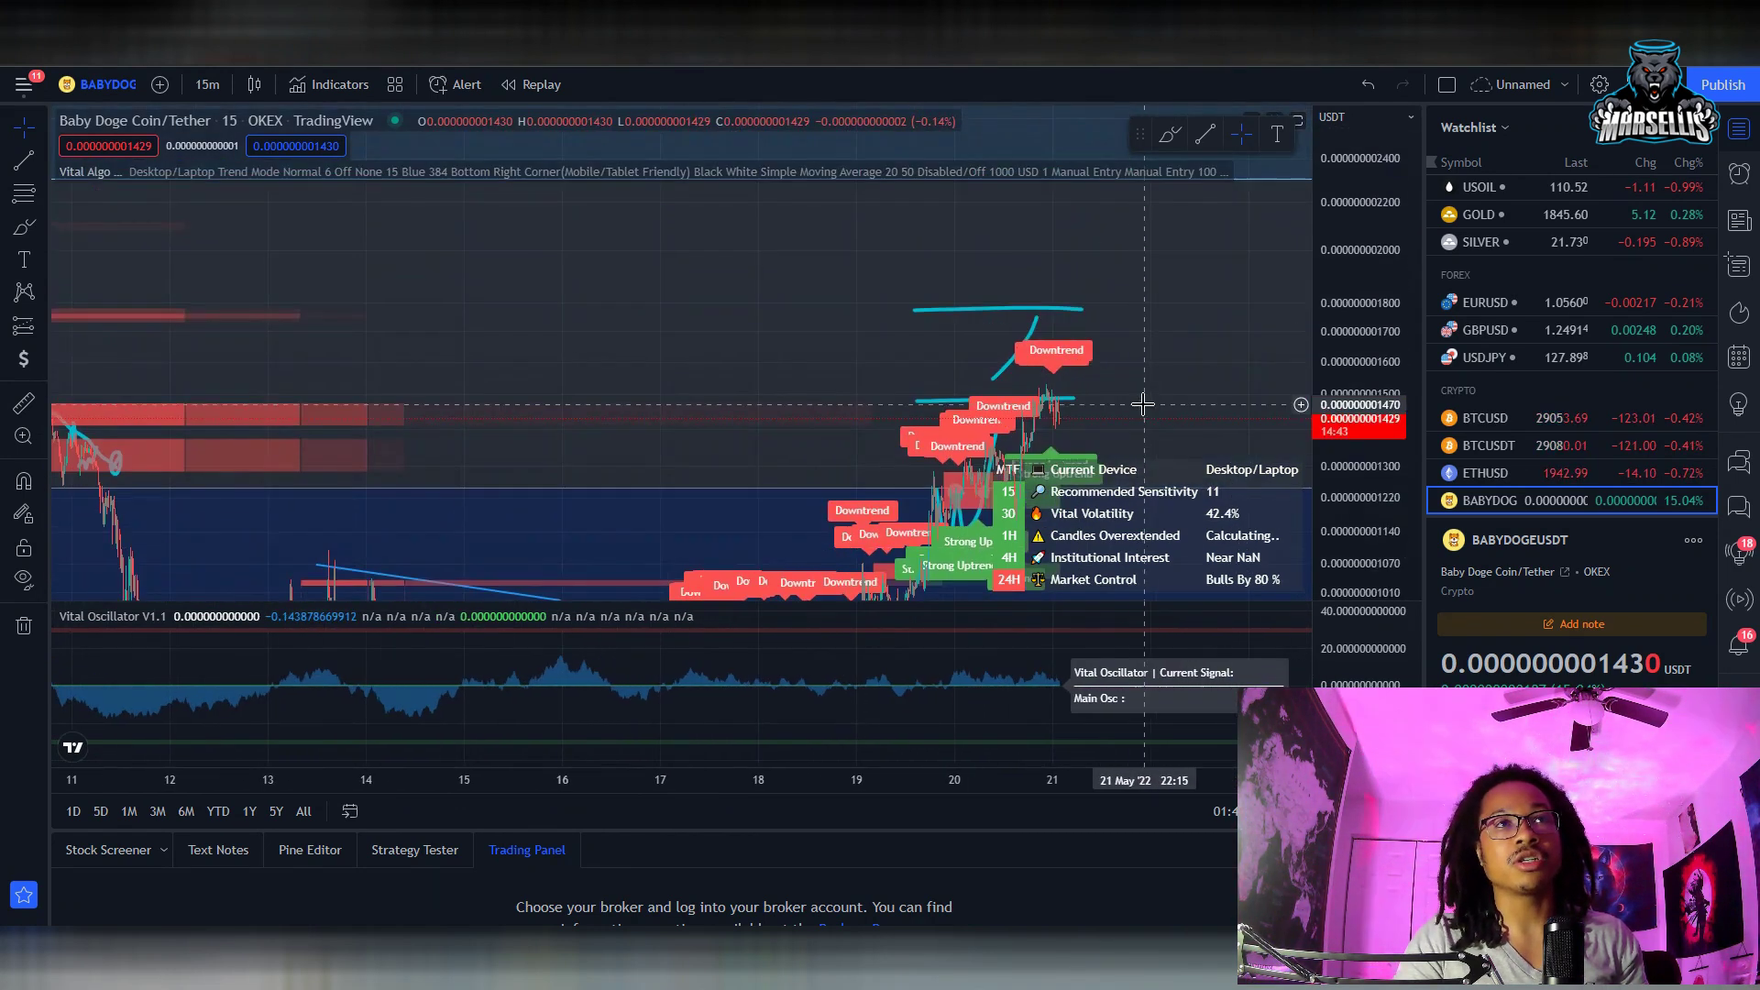
Hide the Vital Algo indicator to inspect the bare candles and brush drawings around 20–21 May.
click(1143, 173)
scroll(1076, 354, up, 8)
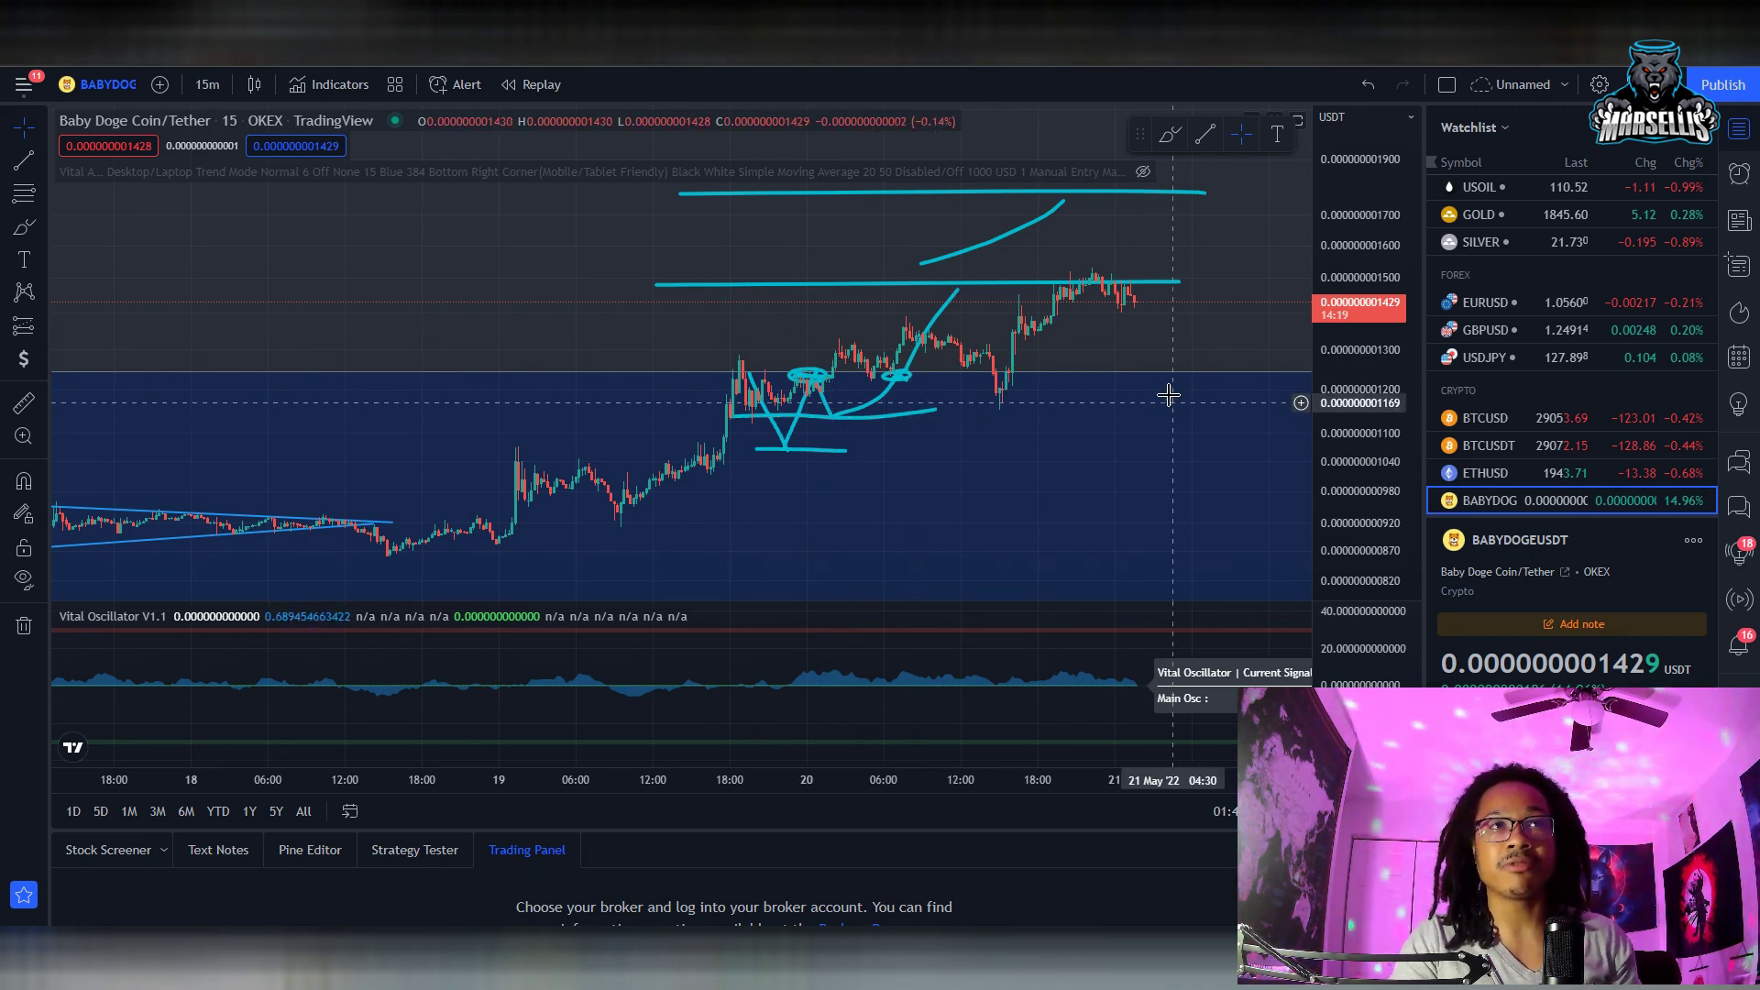
drag(1115, 356, 974, 384)
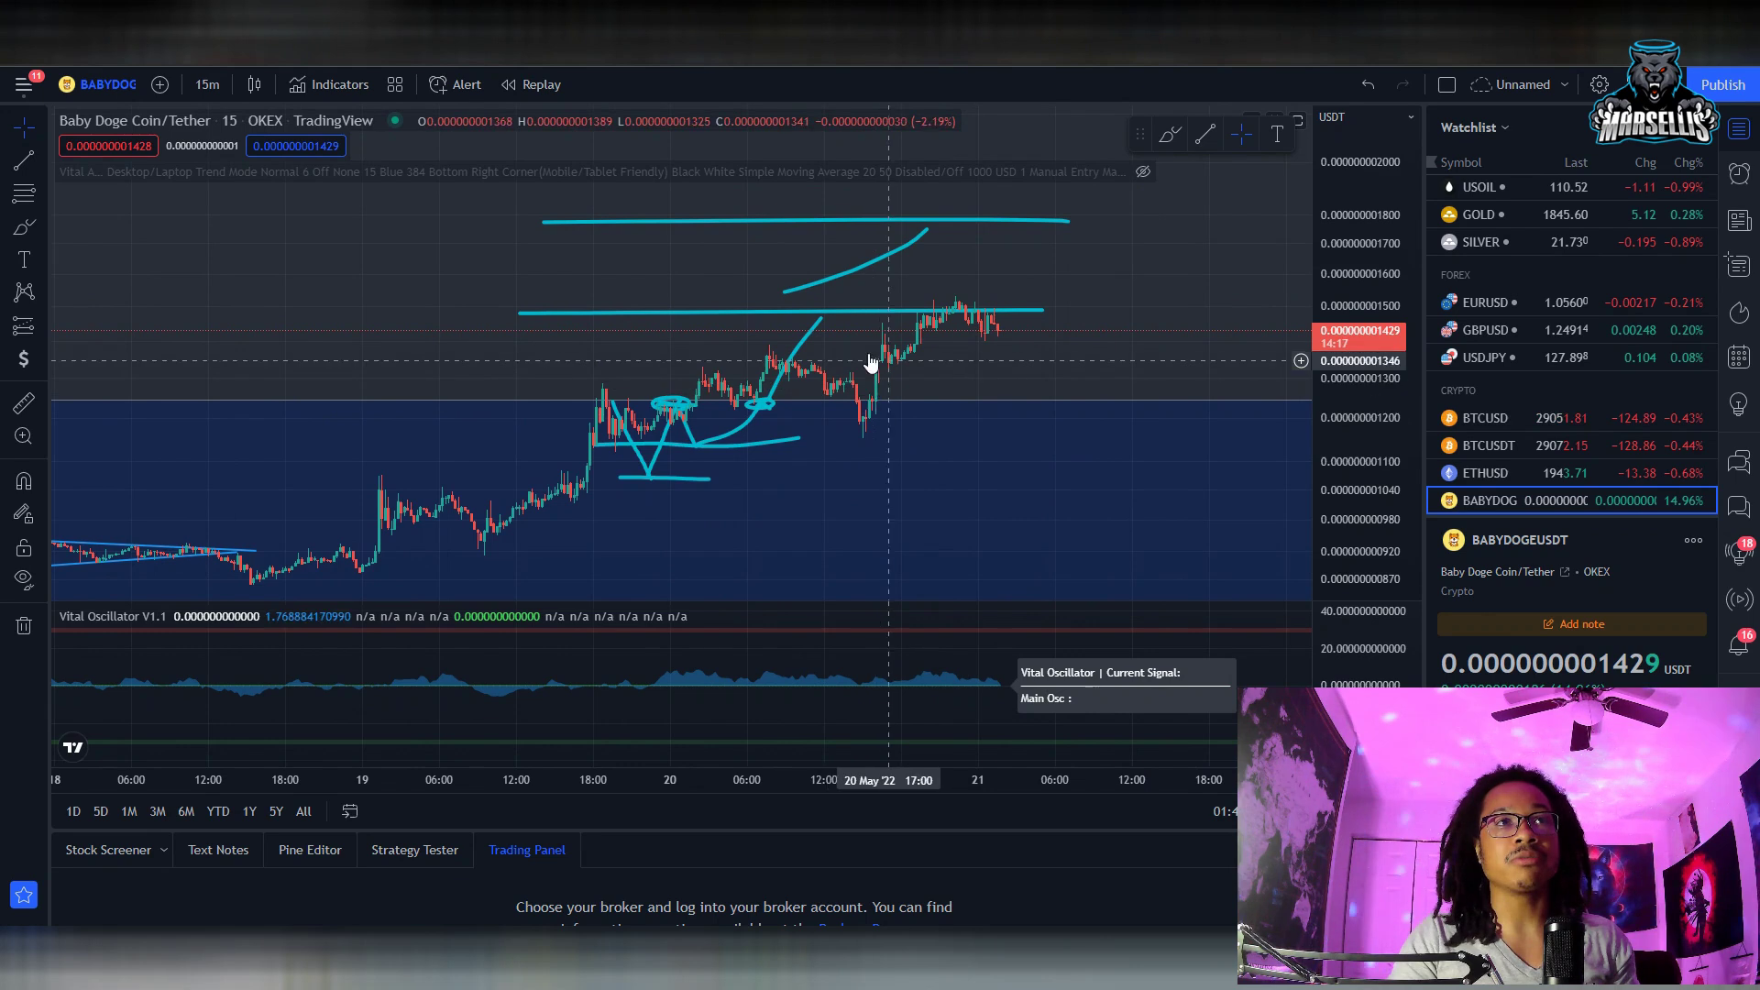
scroll(852, 362, up, 3)
Brush a circle around the latest candles and a falling curve to a short support line, and undo the strokes.
click(24, 226)
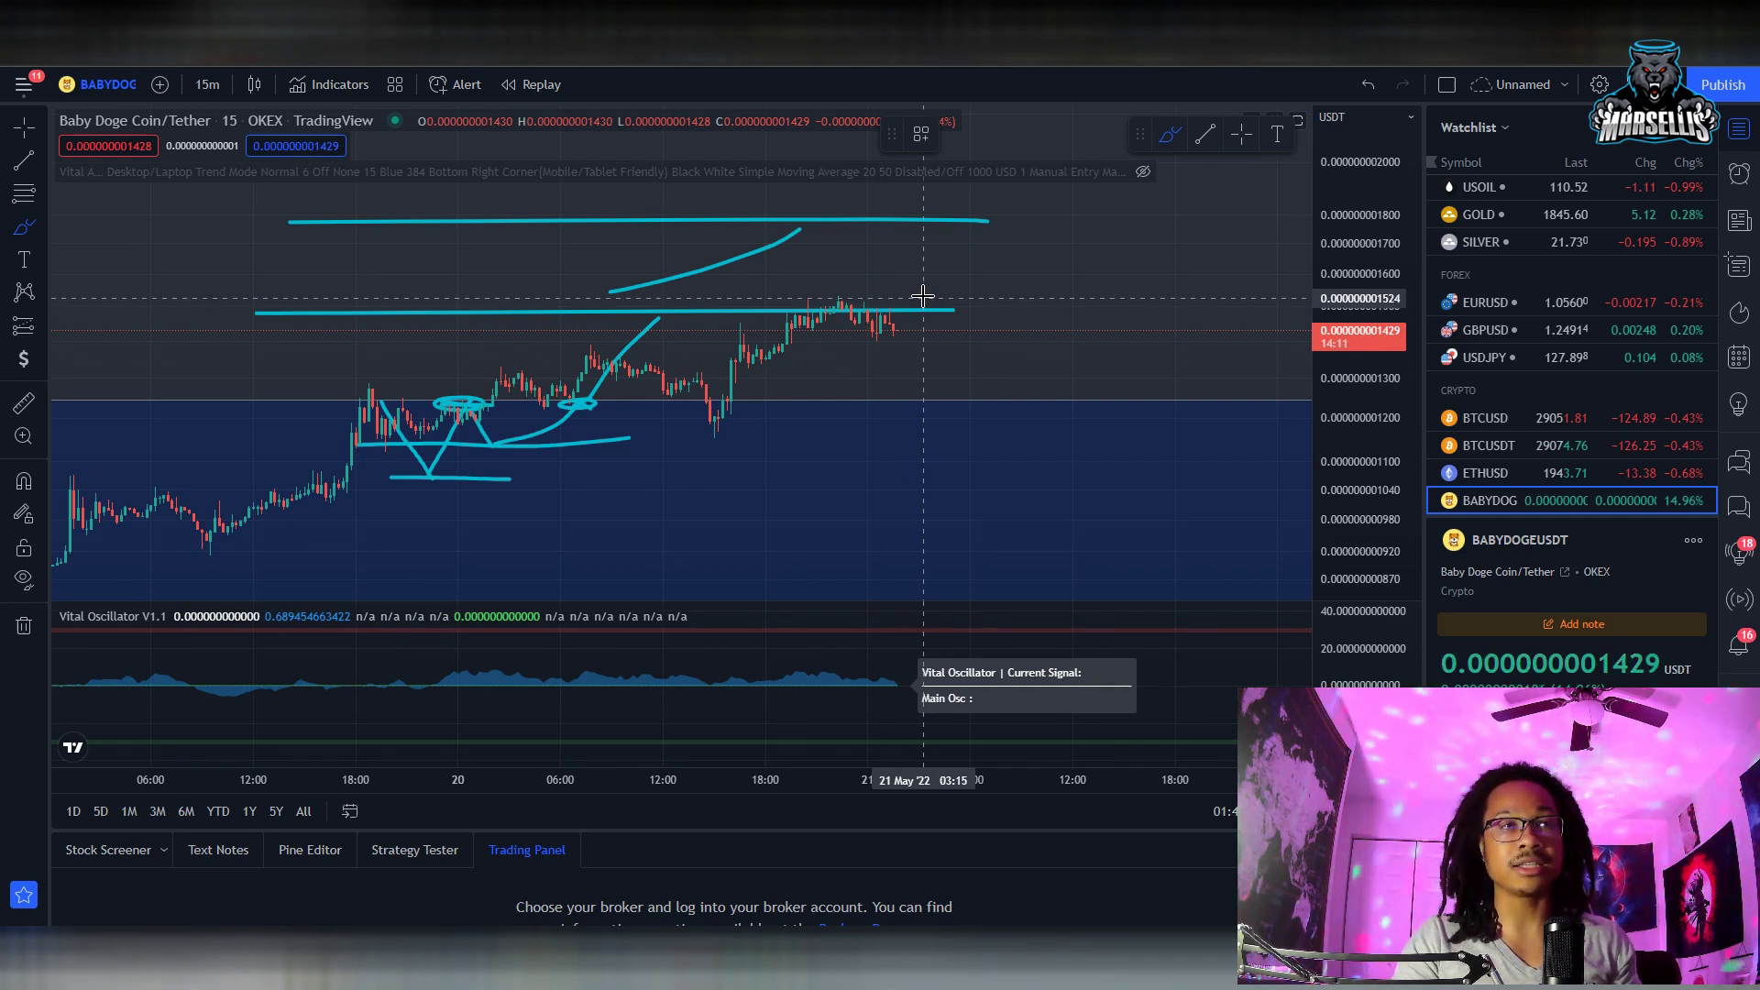
mouse_move(914, 290)
mouse_down()
mouse_move(811, 320)
mouse_move(903, 258)
mouse_move(915, 393)
mouse_move(839, 399)
mouse_move(985, 407)
mouse_up()
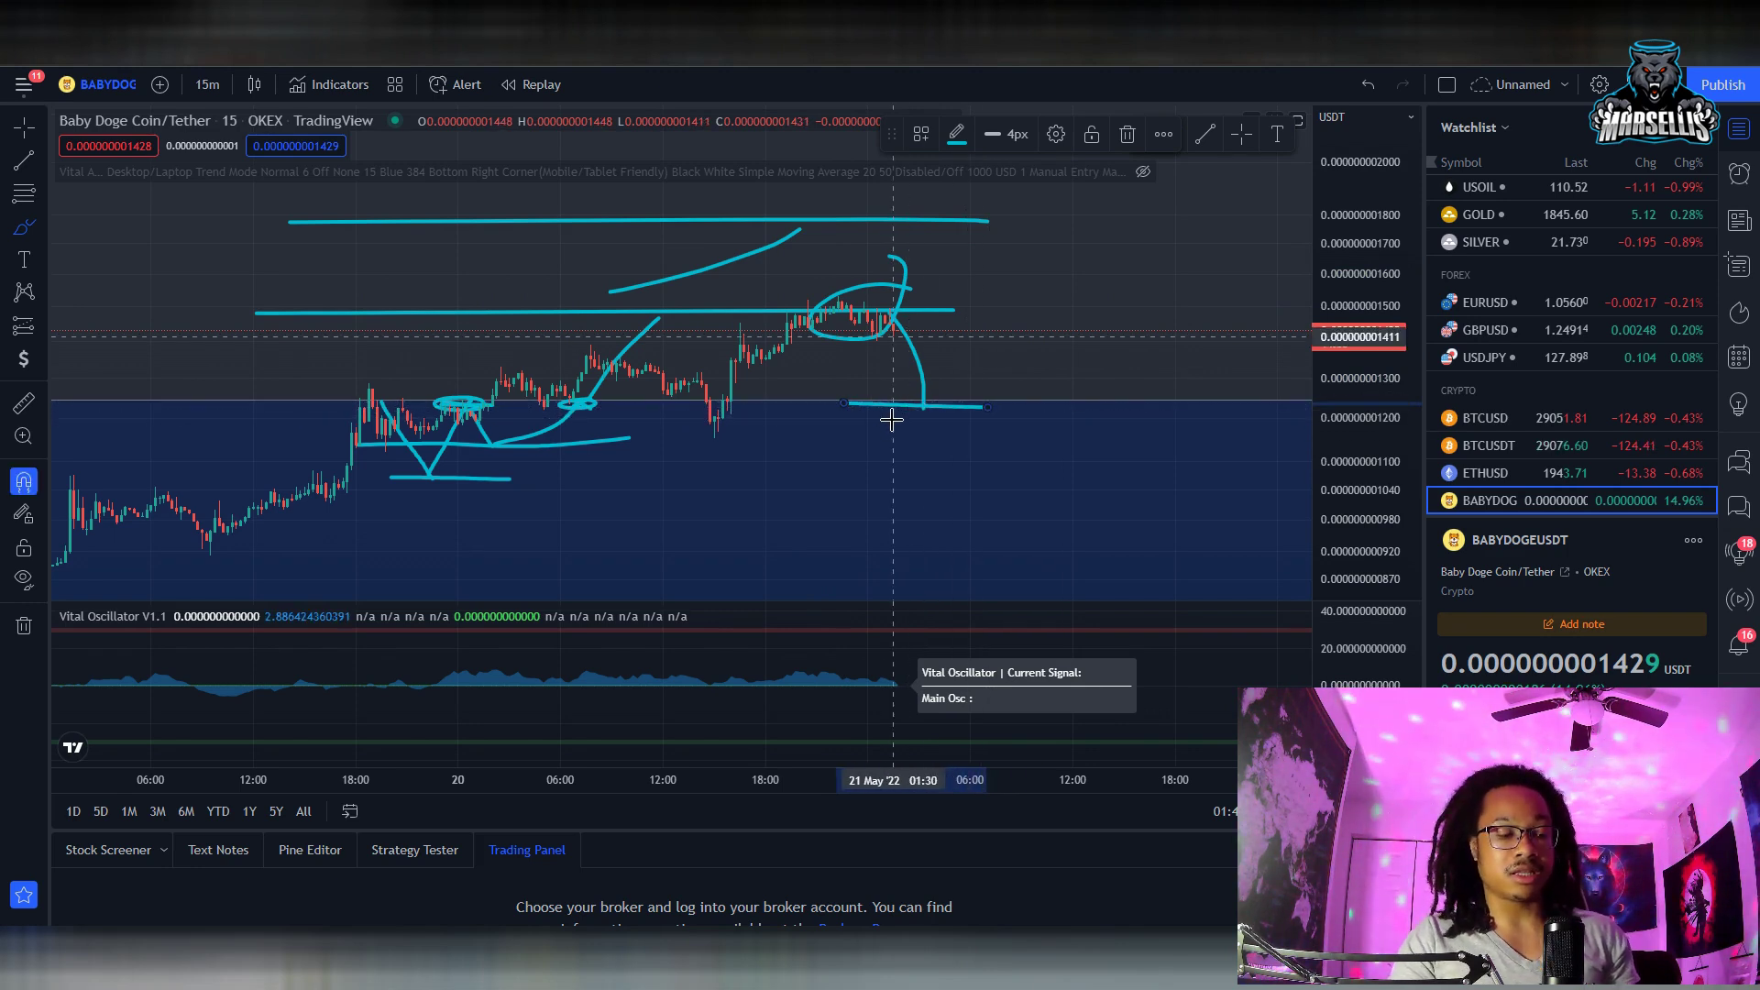
key(ctrl+z)
key(ctrl+z)
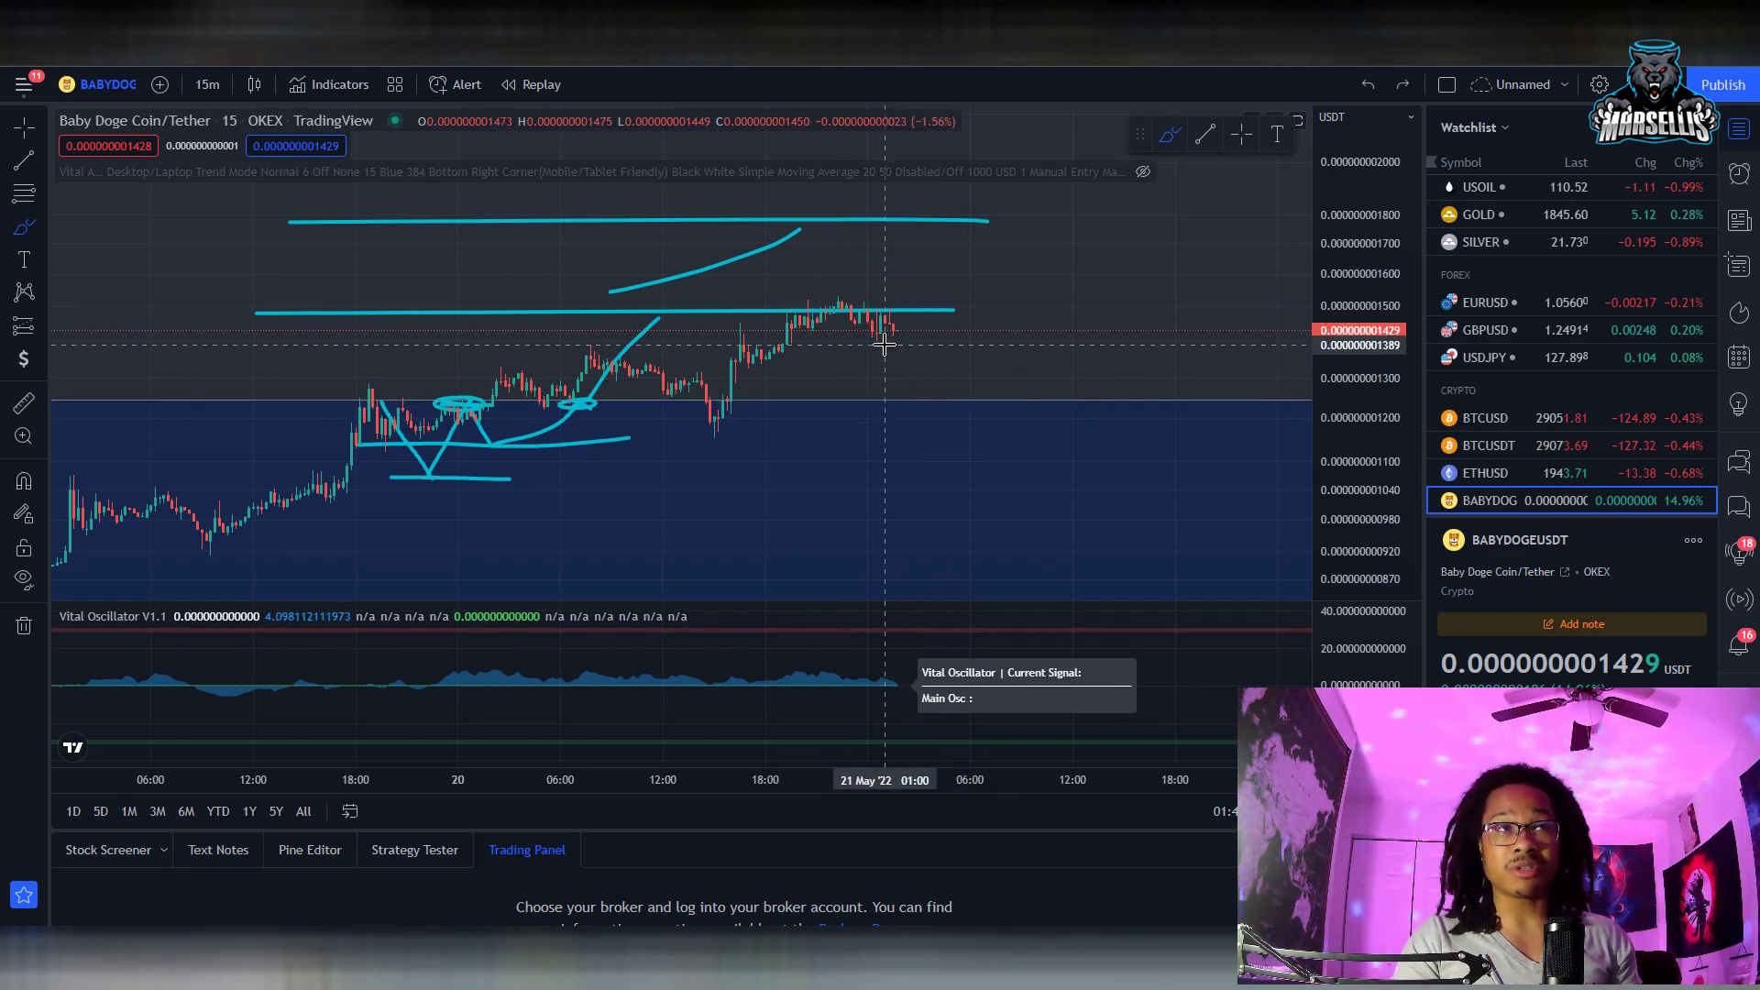
Show the Vital Algo indicator again and try a brush outline around its green zone below the latest candles.
click(1143, 172)
scroll(838, 311, up, 3)
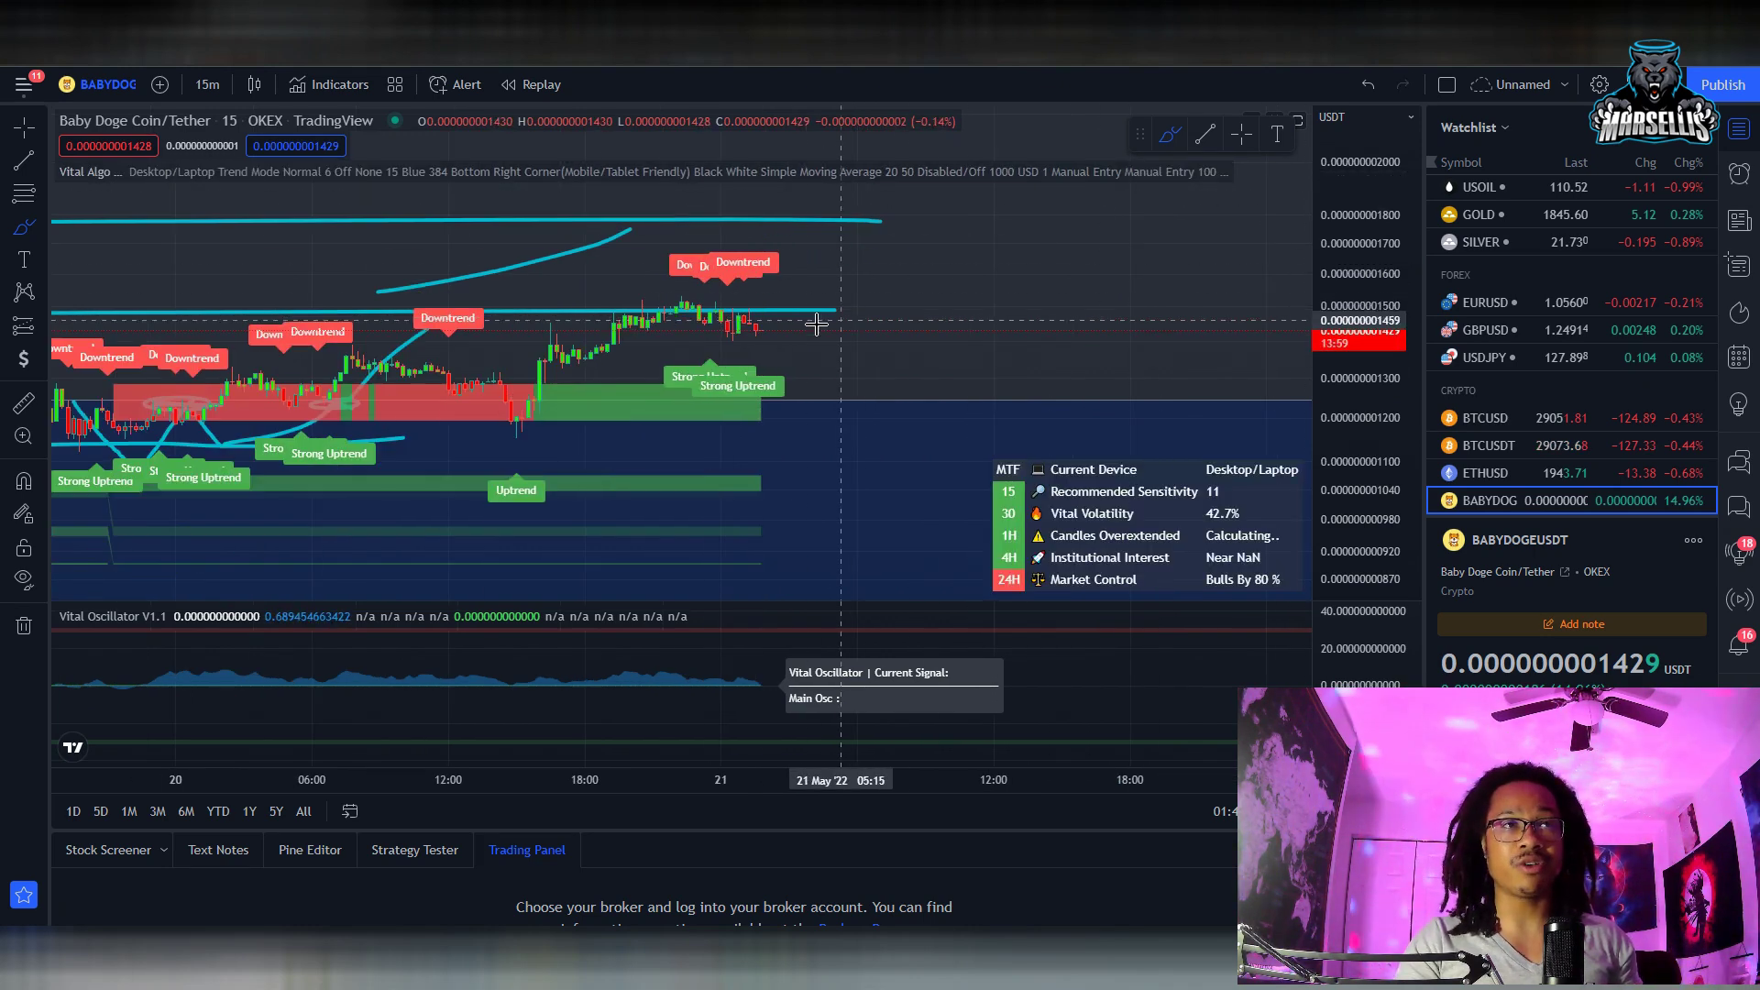
scroll(724, 347, up, 3)
scroll(623, 360, down, 1)
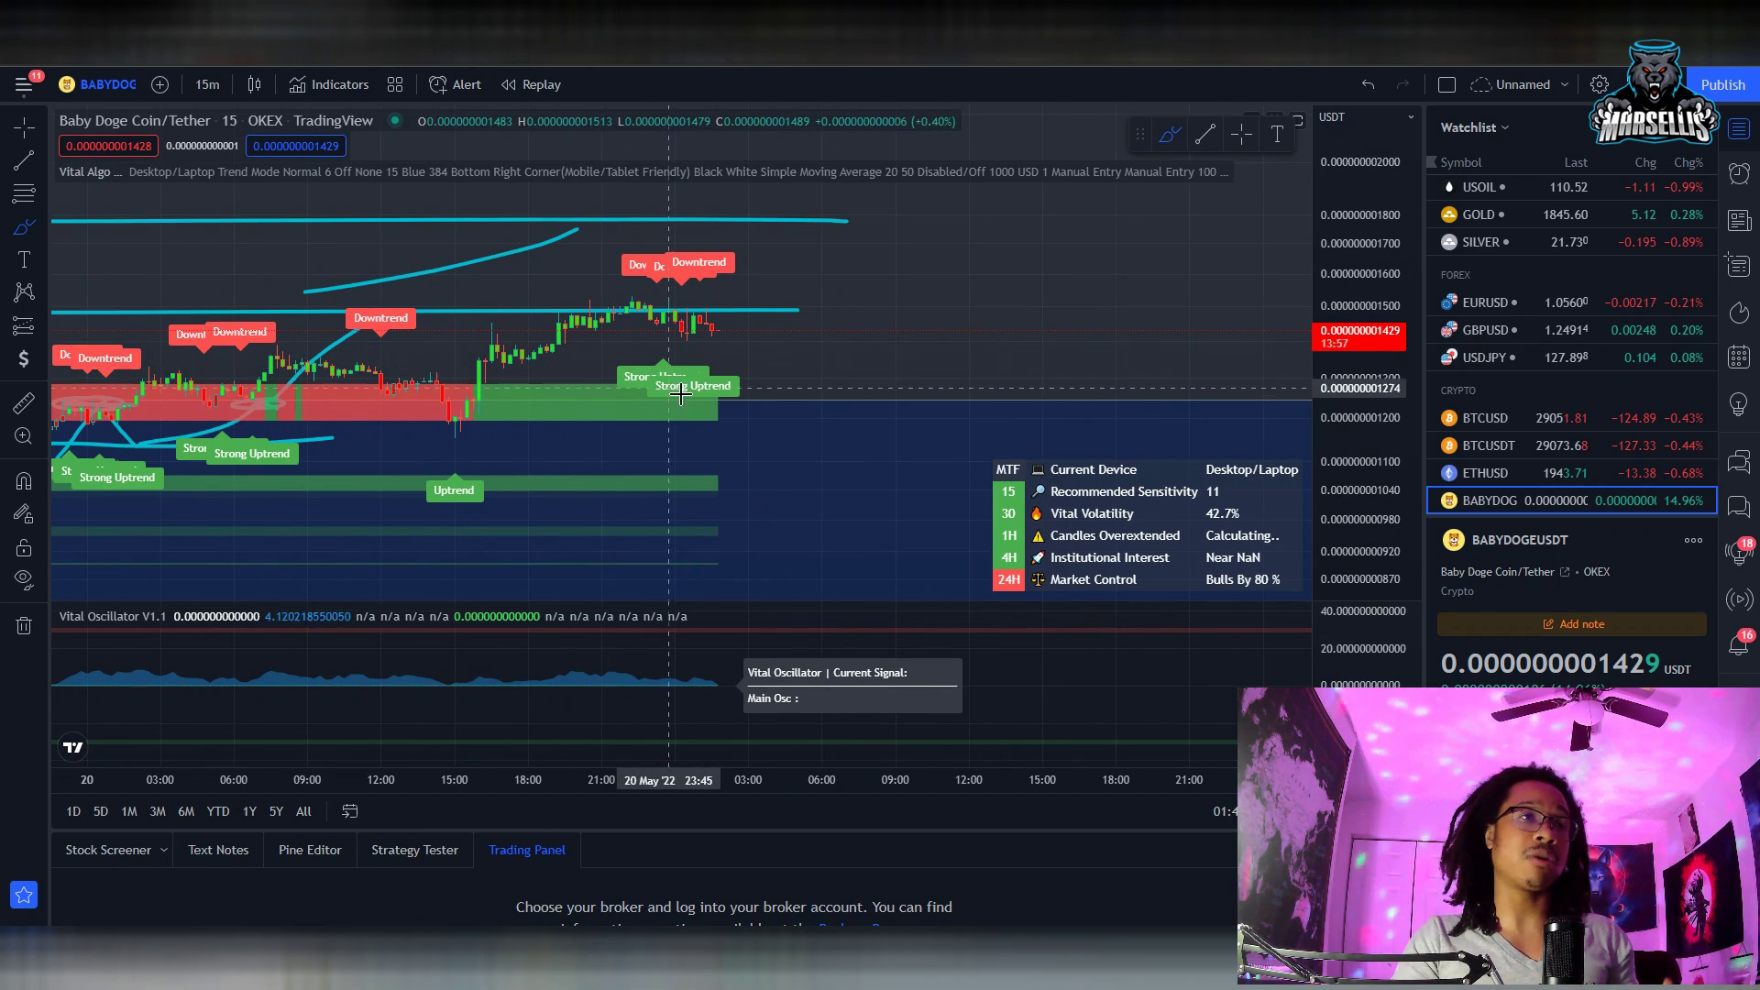
mouse_move(541, 379)
mouse_down()
mouse_move(543, 417)
mouse_move(724, 420)
mouse_move(754, 371)
mouse_move(542, 379)
mouse_up()
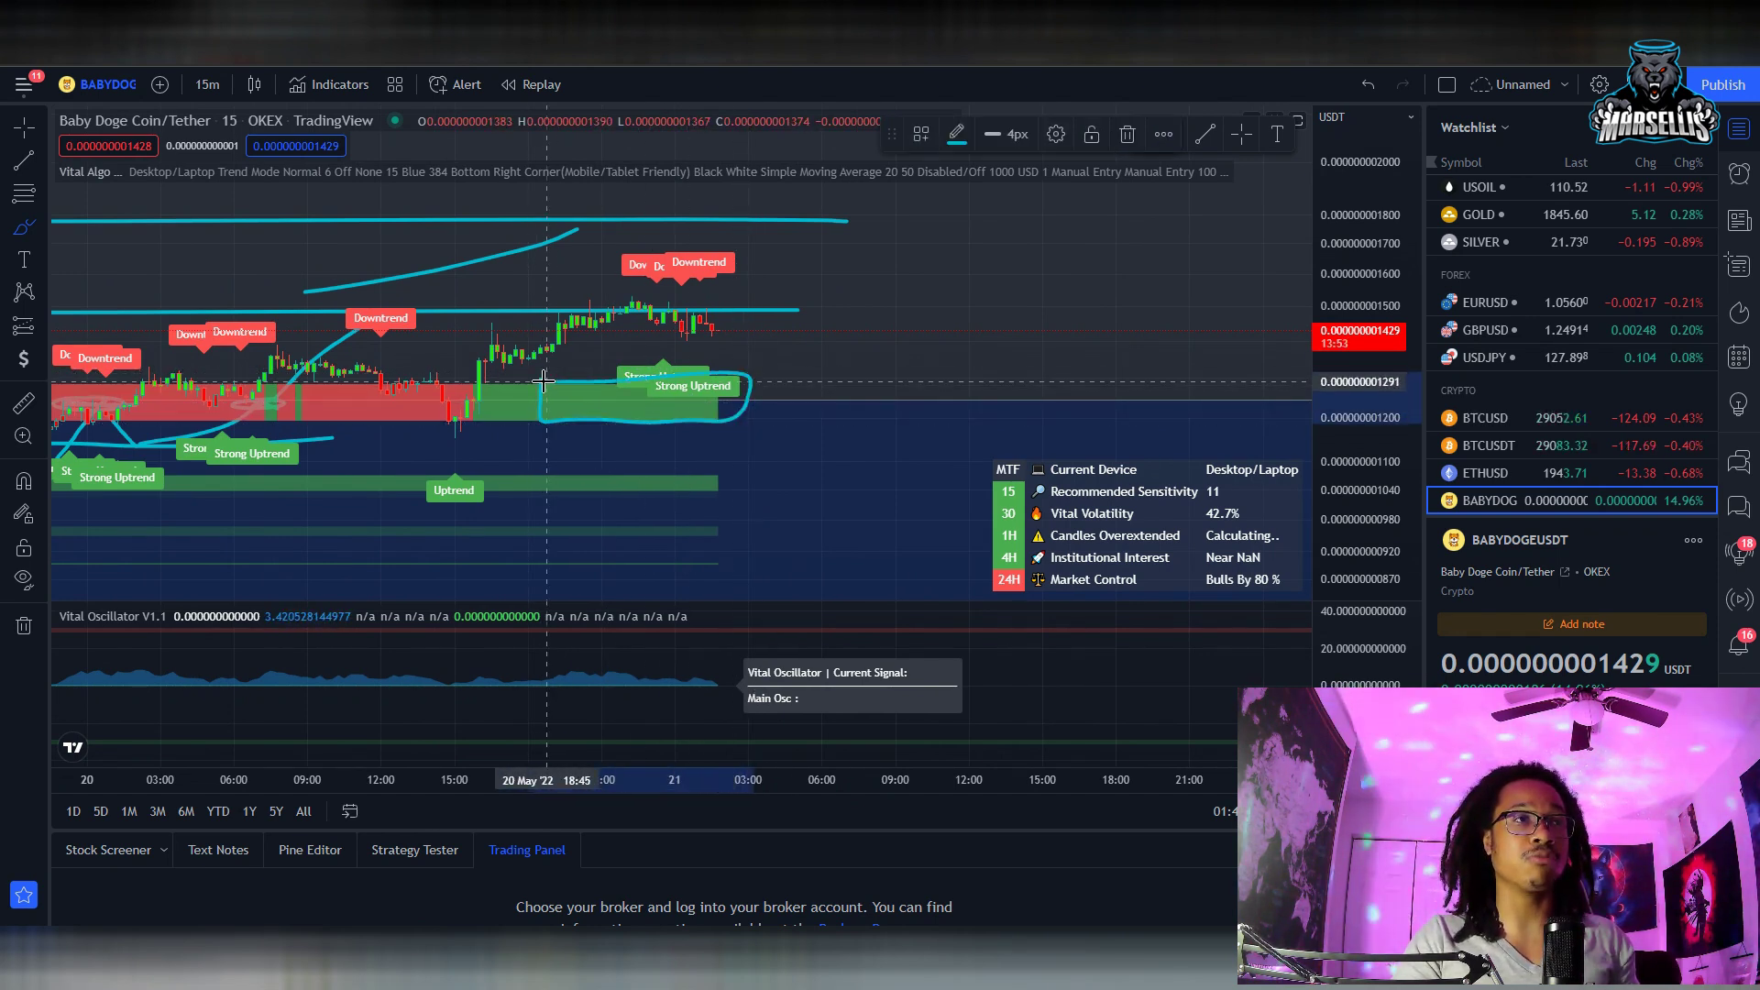
key(ctrl+z)
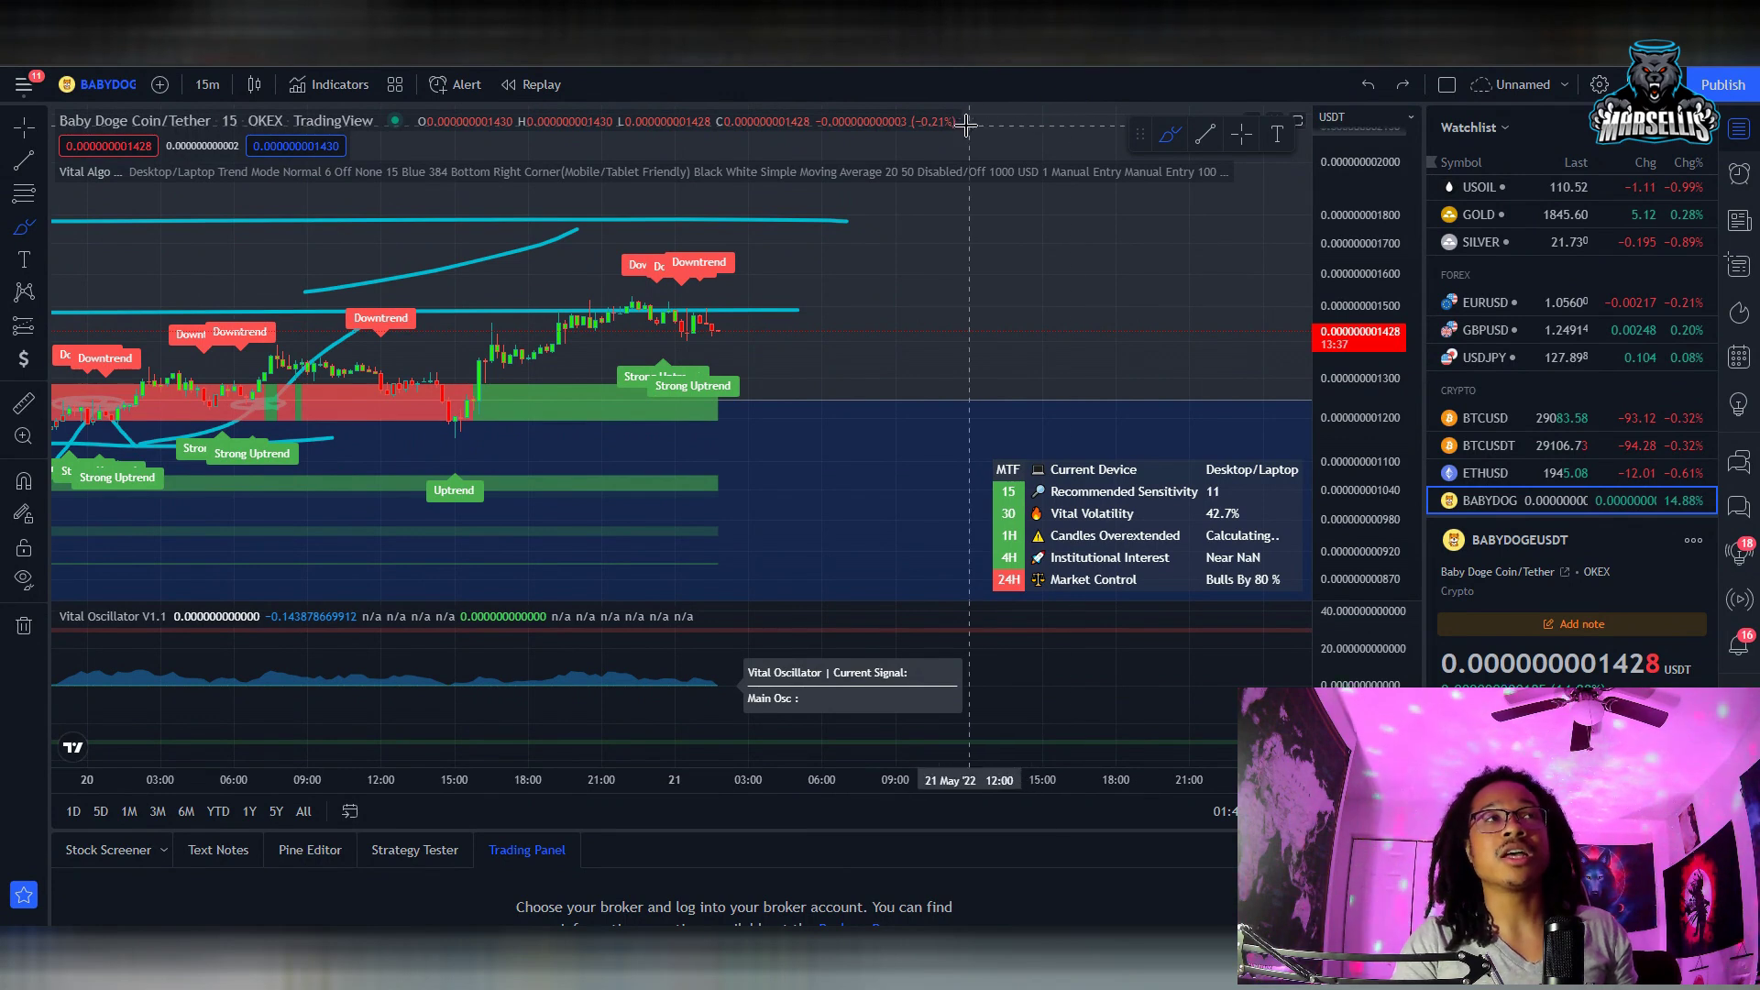
Brush an outline around the Vital Oscillator's stretch from late 19 May to 21 May, and undo it.
scroll(981, 351, down, 8)
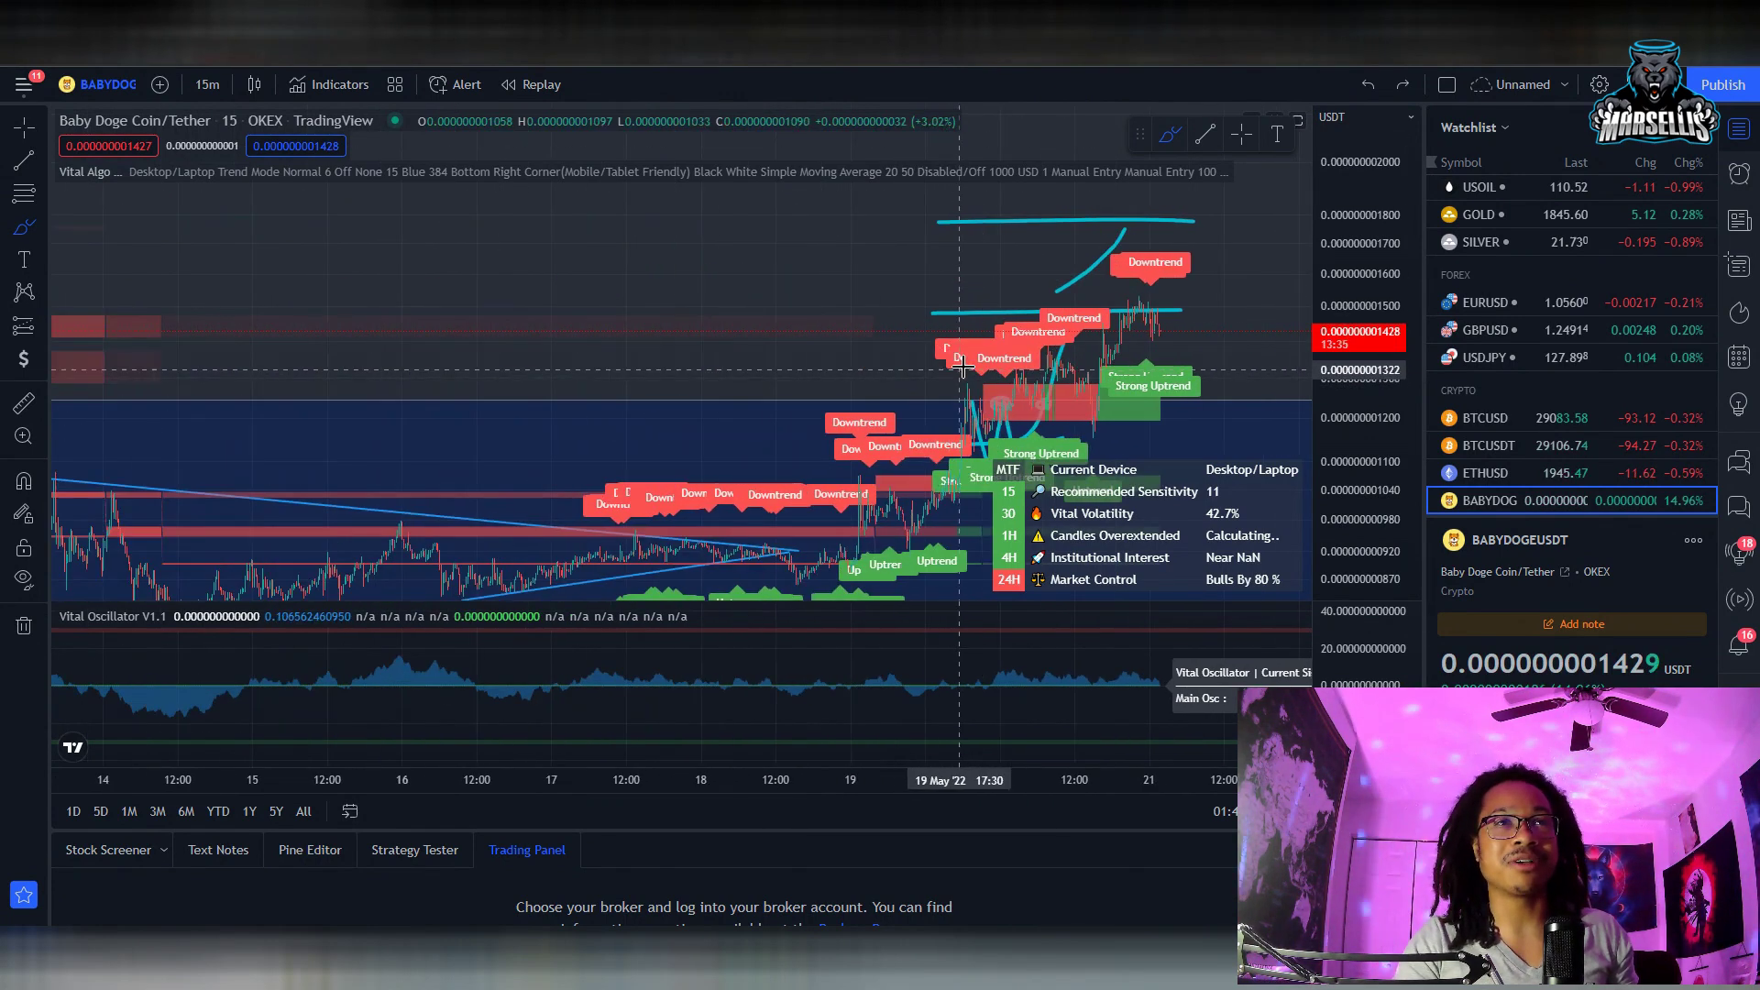
scroll(980, 351, up, 3)
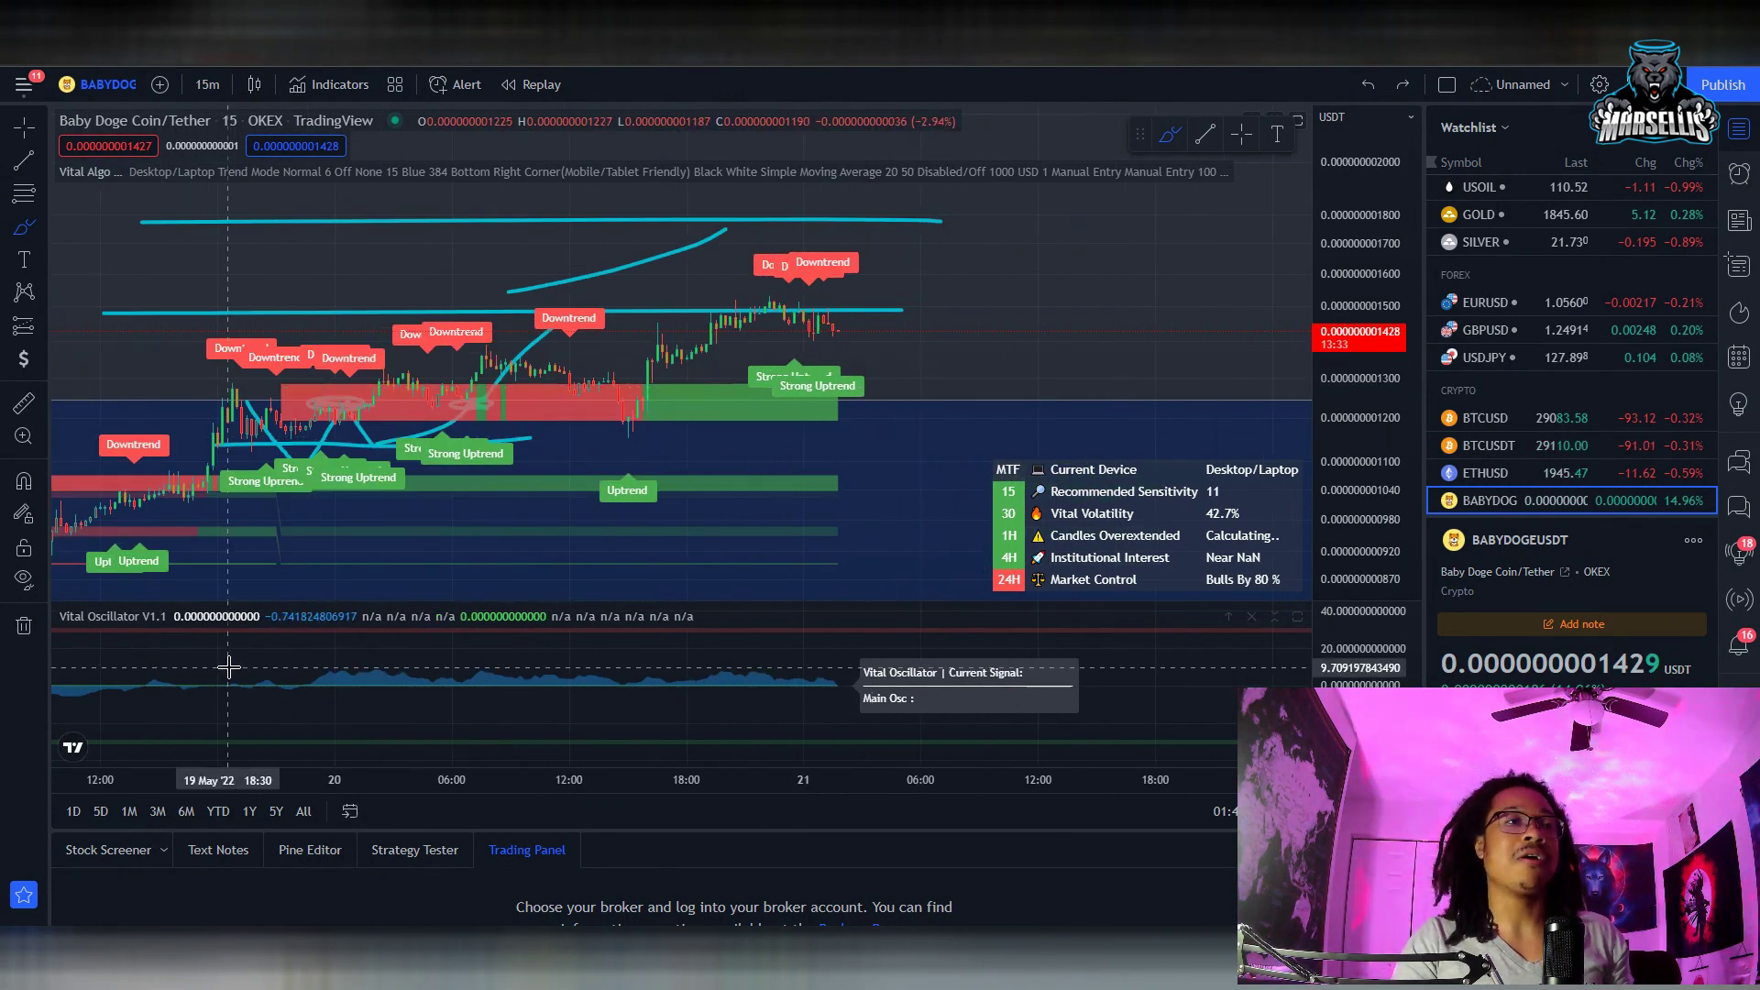
scroll(491, 657, up, 1)
mouse_move(580, 658)
mouse_down()
mouse_move(550, 699)
mouse_move(990, 697)
mouse_move(754, 640)
mouse_move(550, 649)
mouse_up()
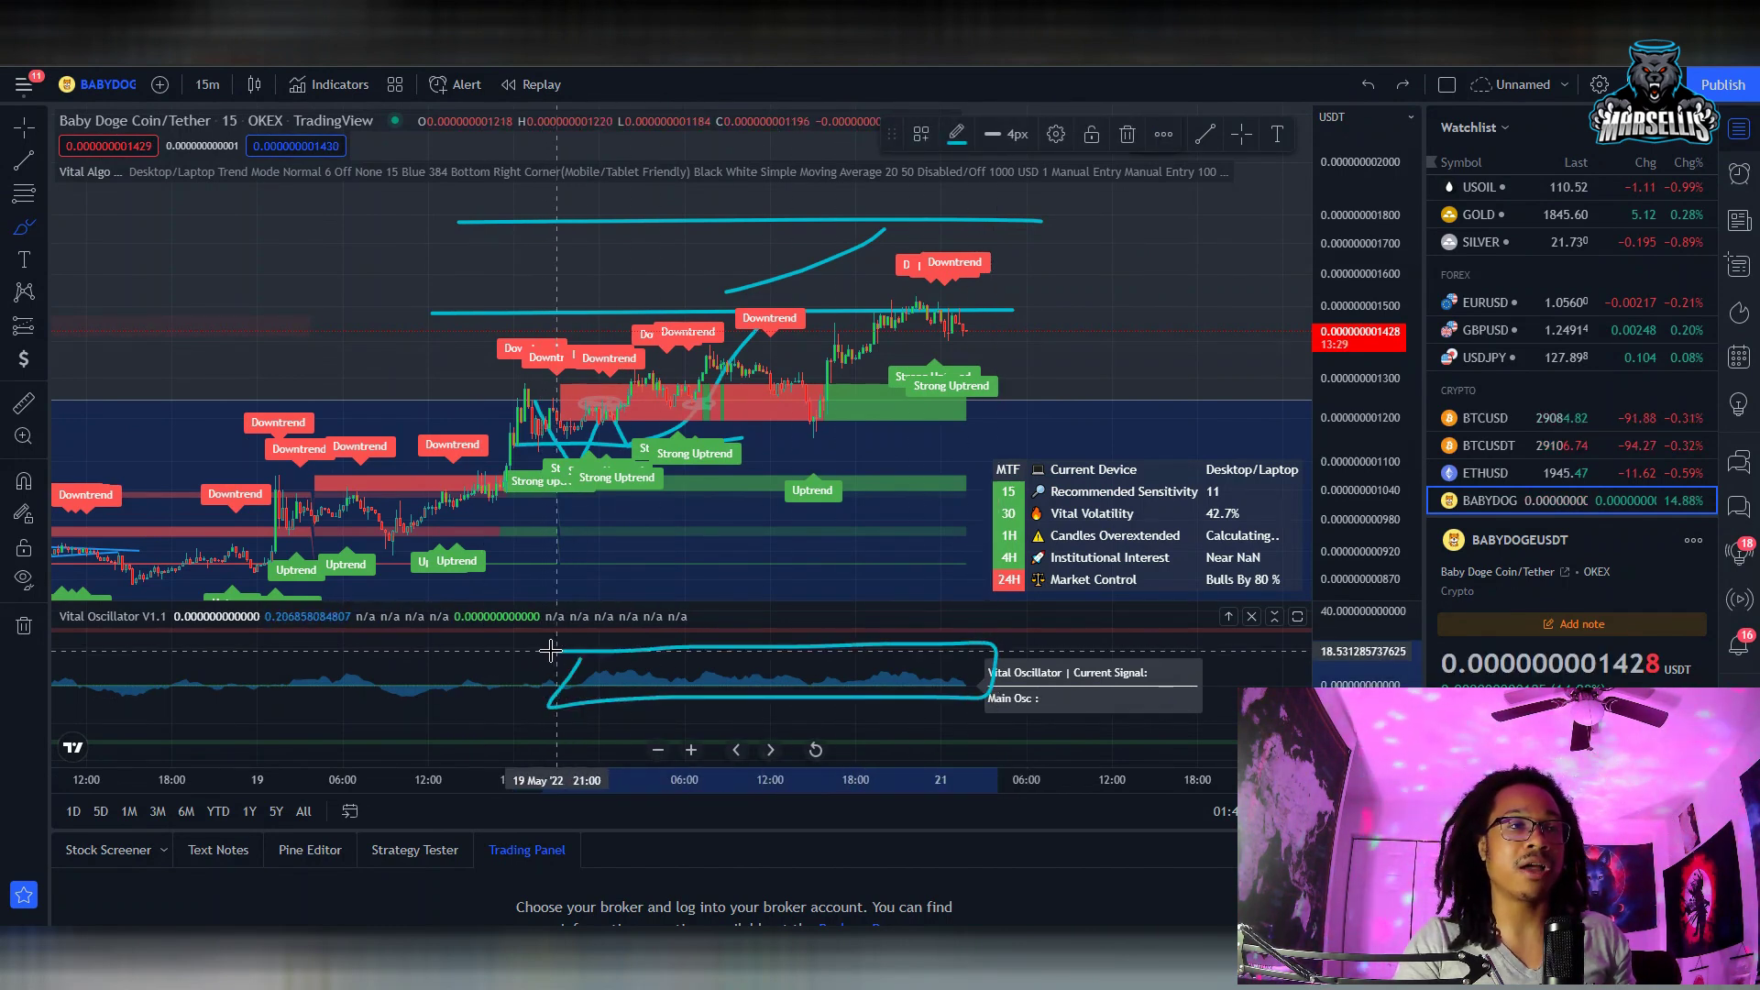
scroll(403, 642, up, 4)
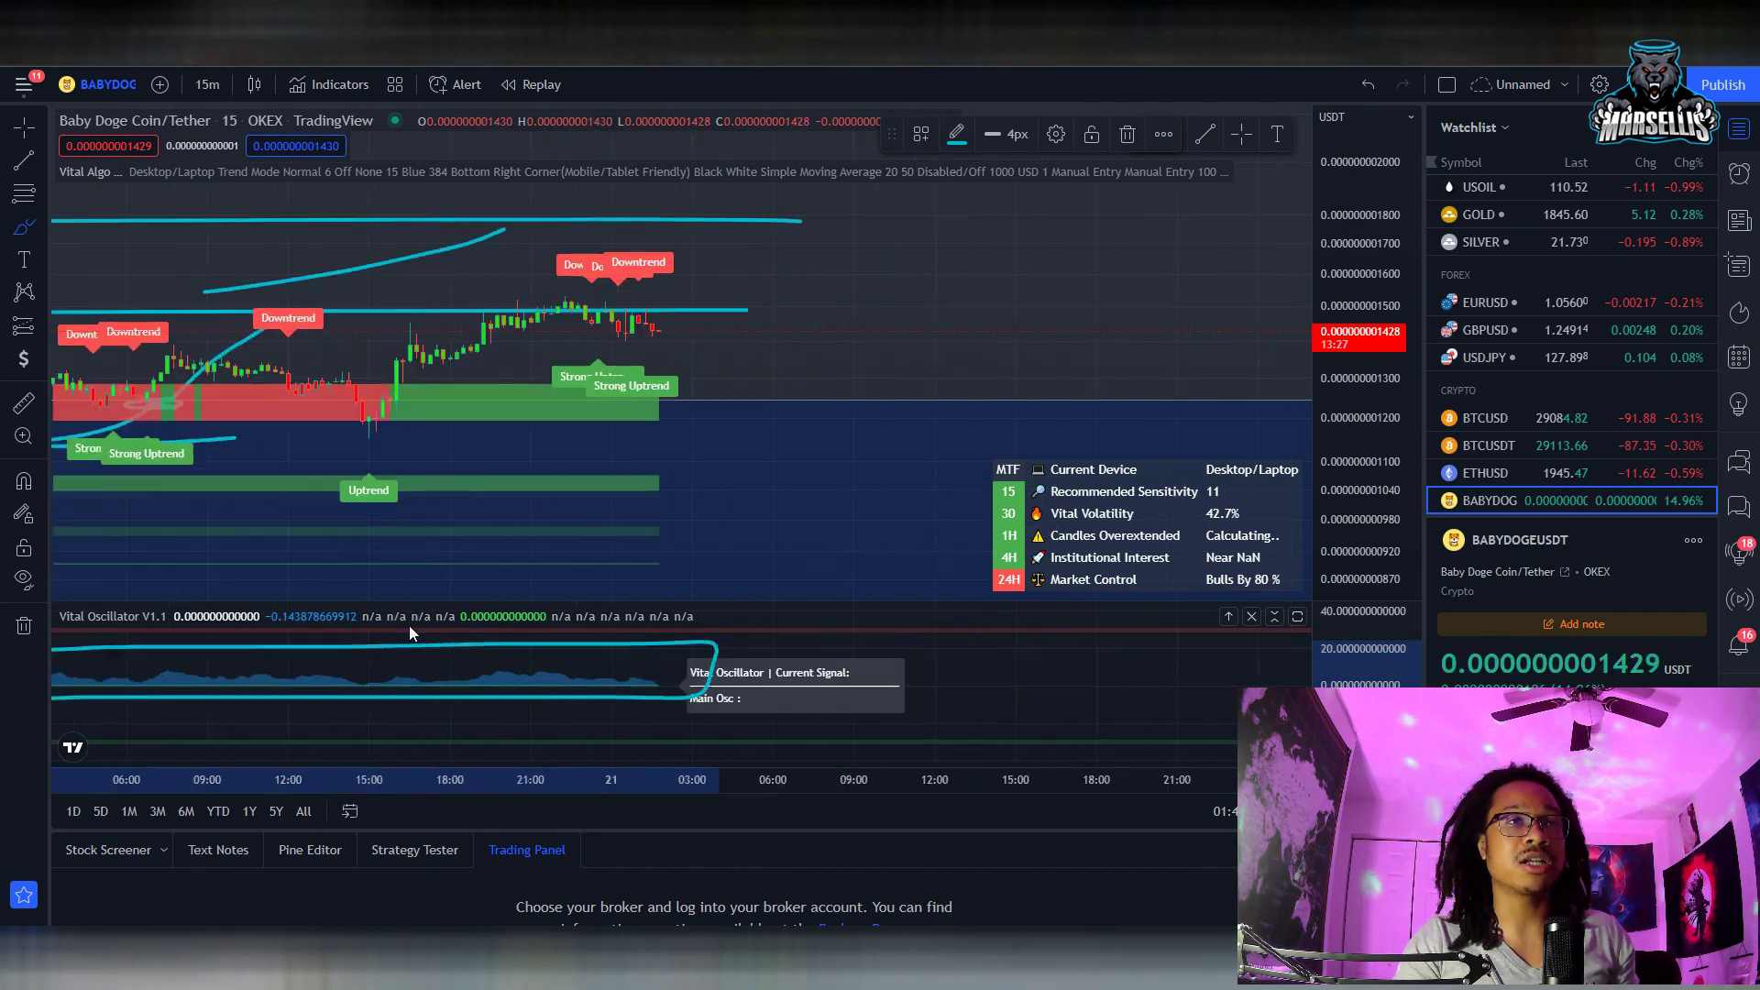
scroll(407, 575, down, 3)
key(ctrl+z)
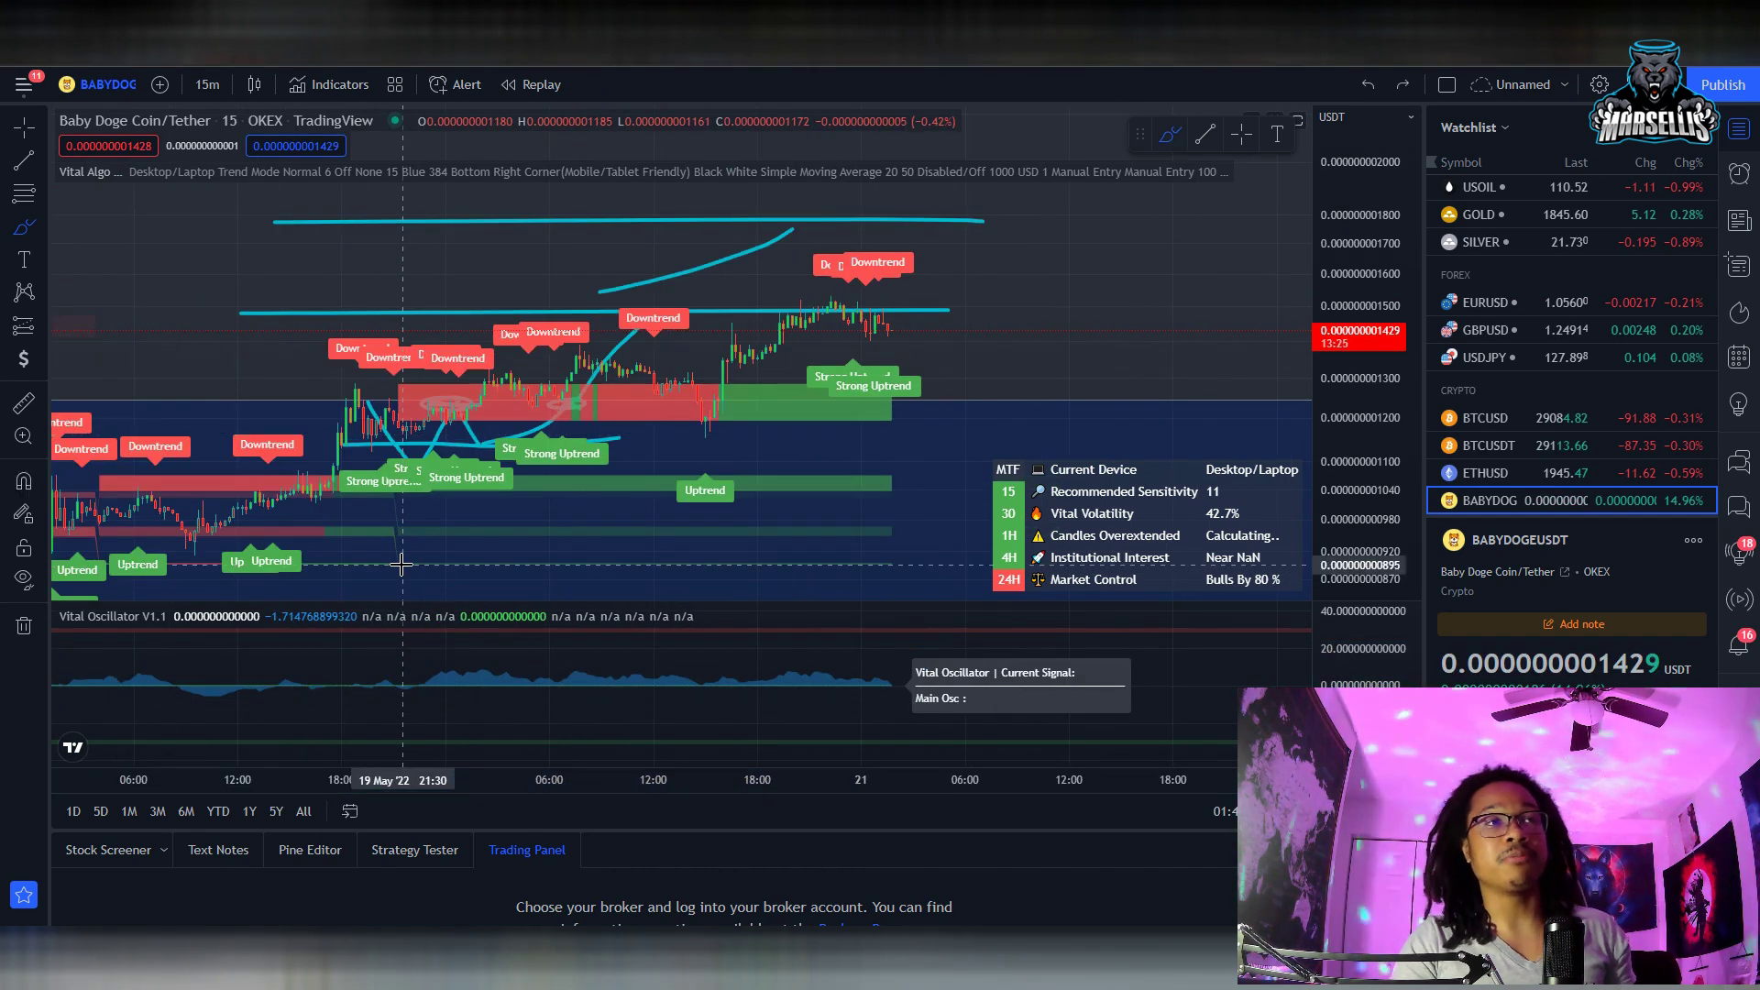
Switch to CoinGecko's market-cap list and highlight the figures across the Bitcoin, Ethereum and Tether rows.
scroll(394, 642, down, 1)
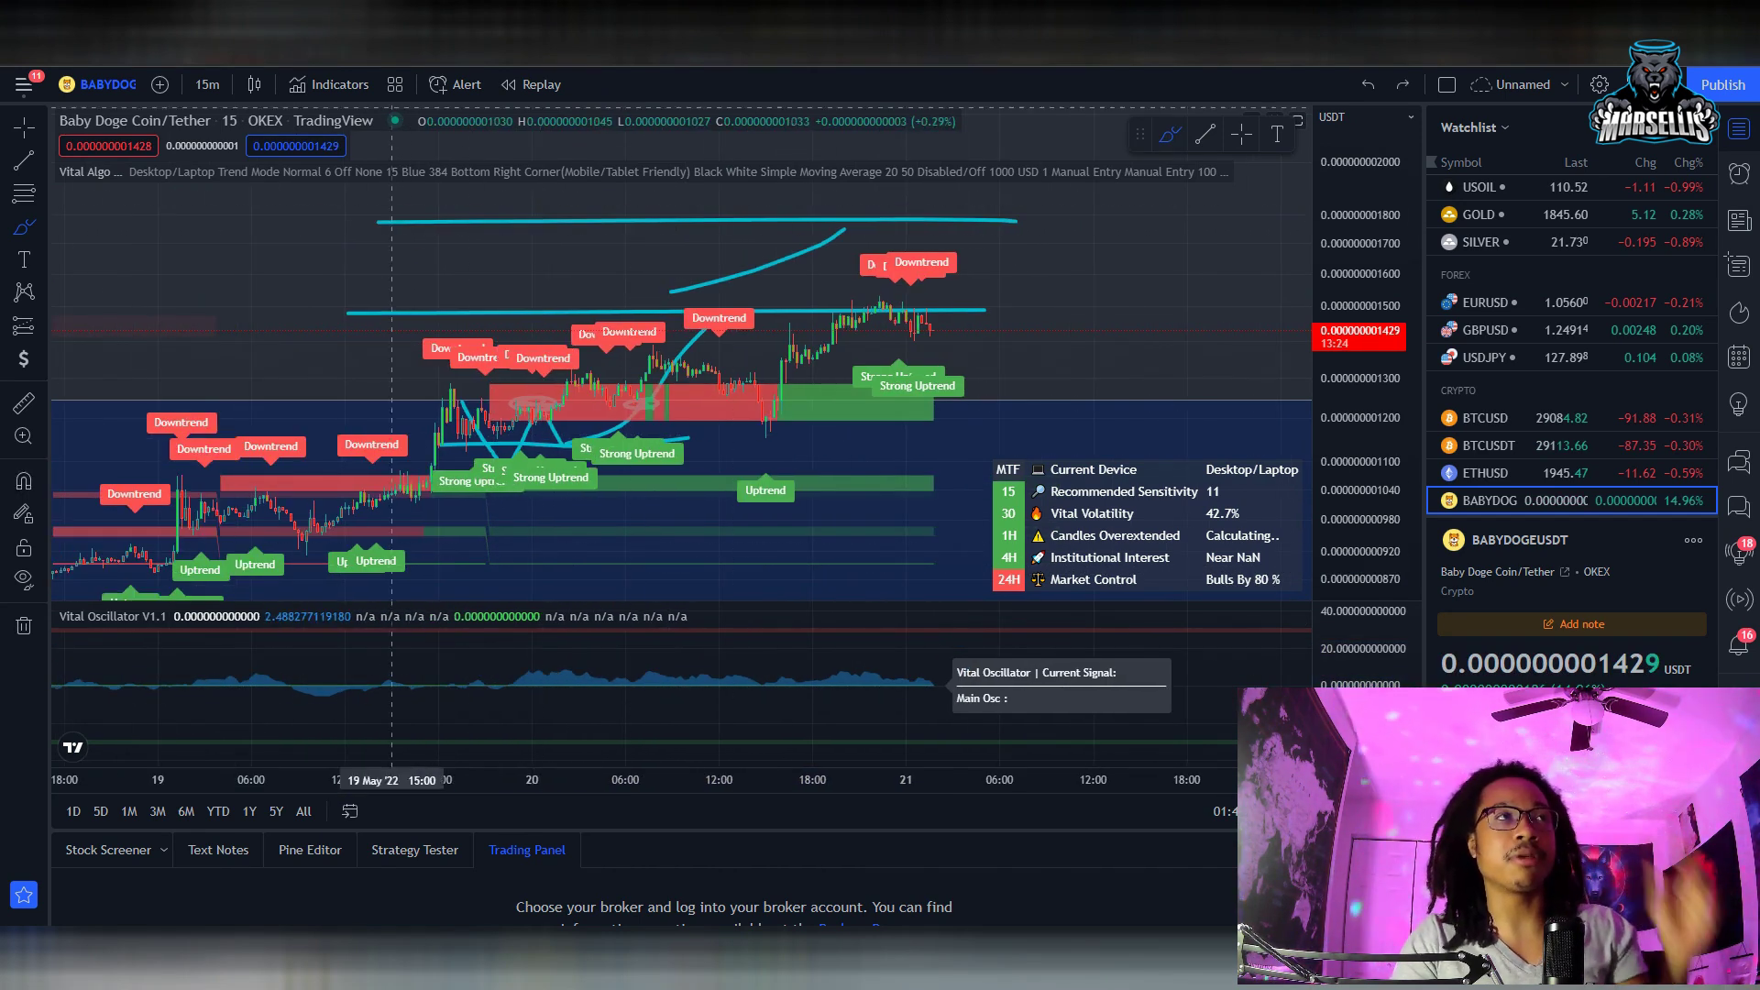
click(227, 85)
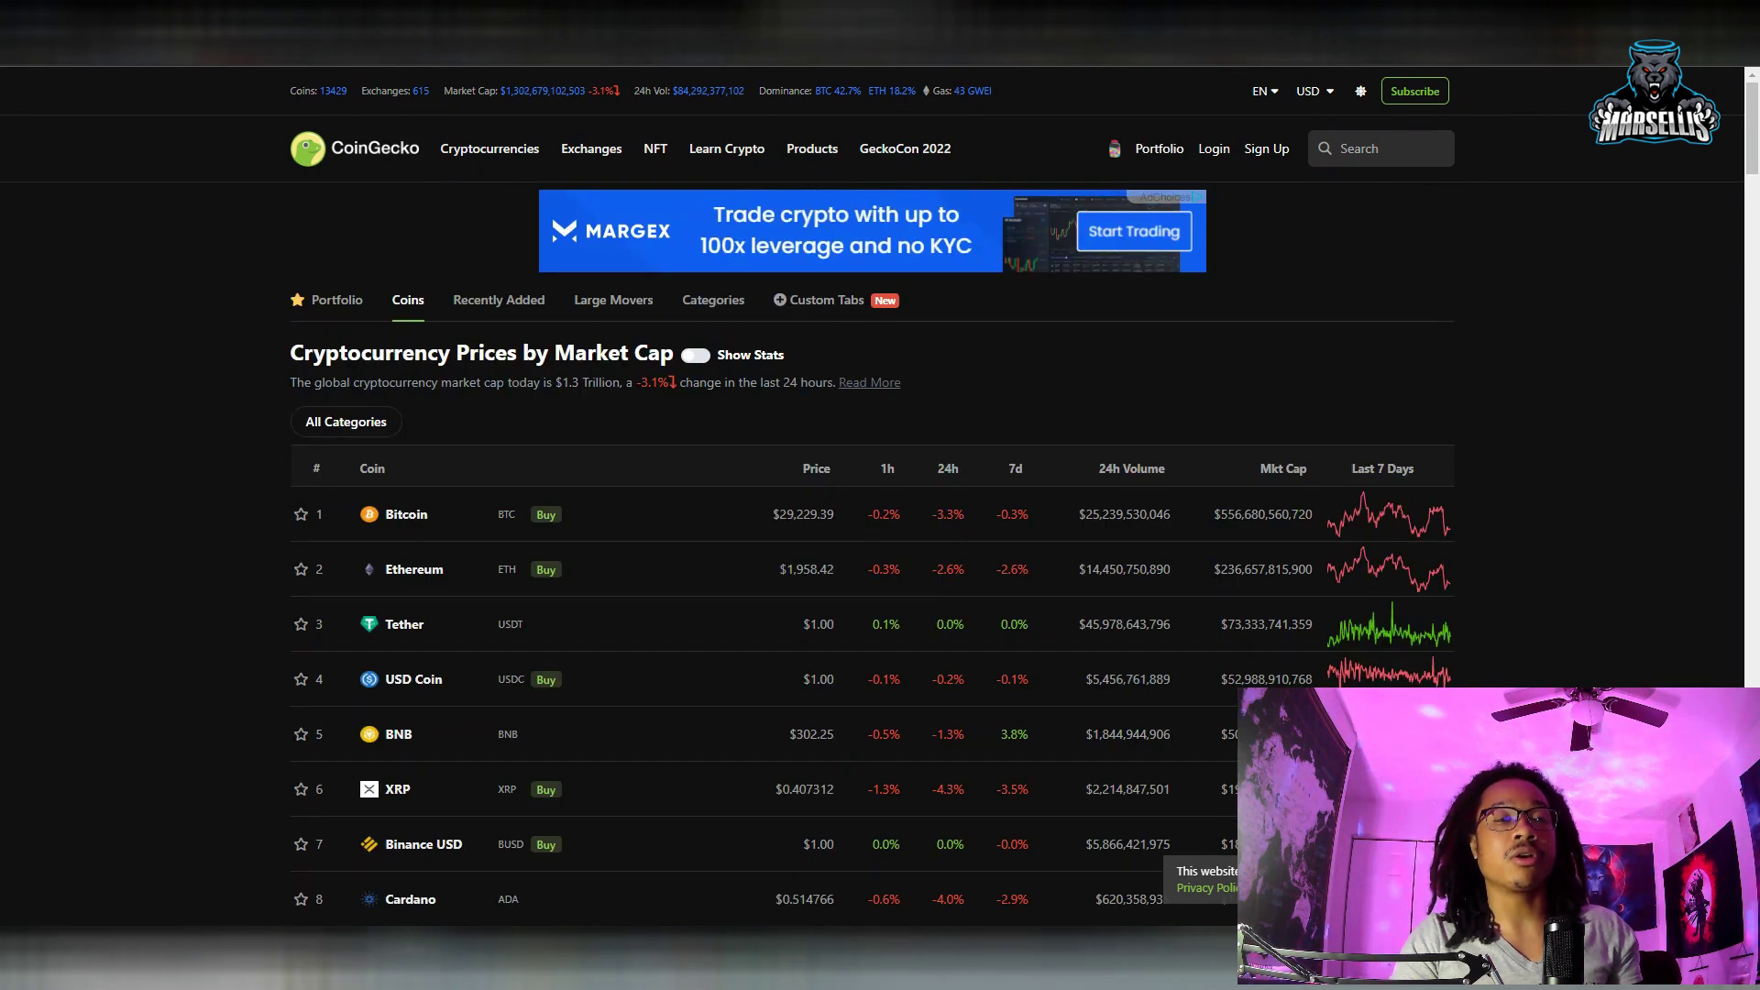
drag(961, 554, 1380, 583)
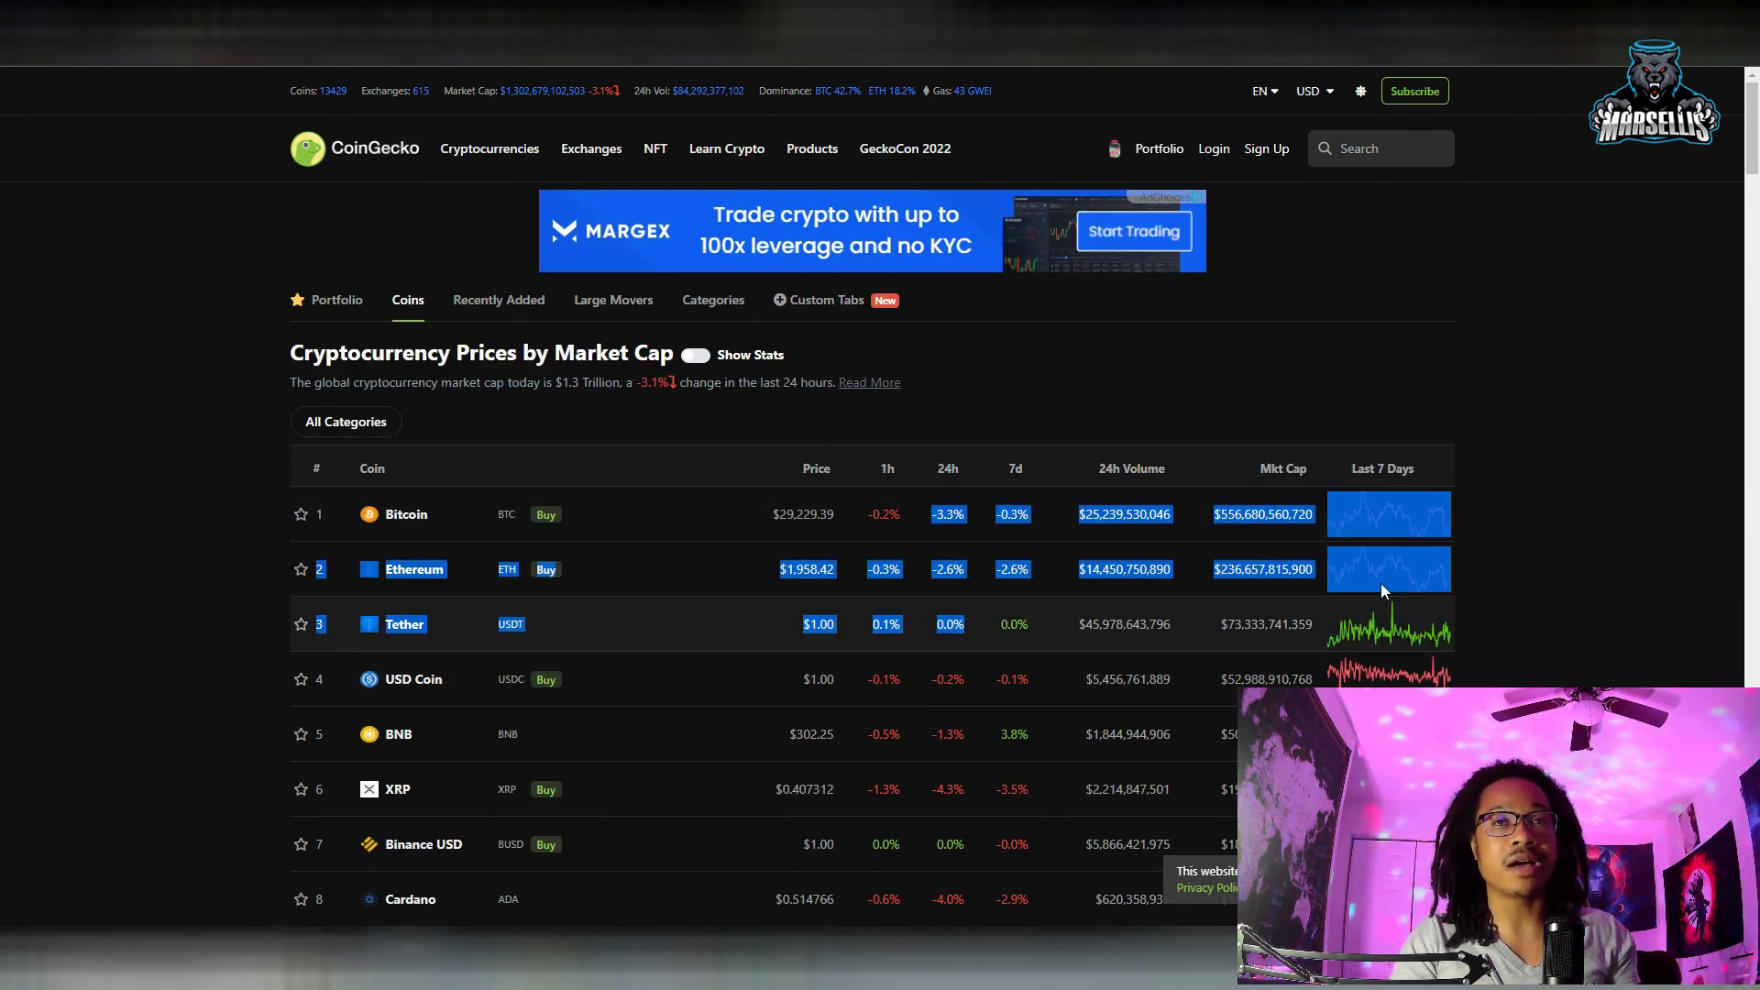
Clear the highlight in CoinGecko's list and highlight Bitcoin's 24-hour and 7-day changes.
click(1708, 420)
drag(932, 515, 1007, 517)
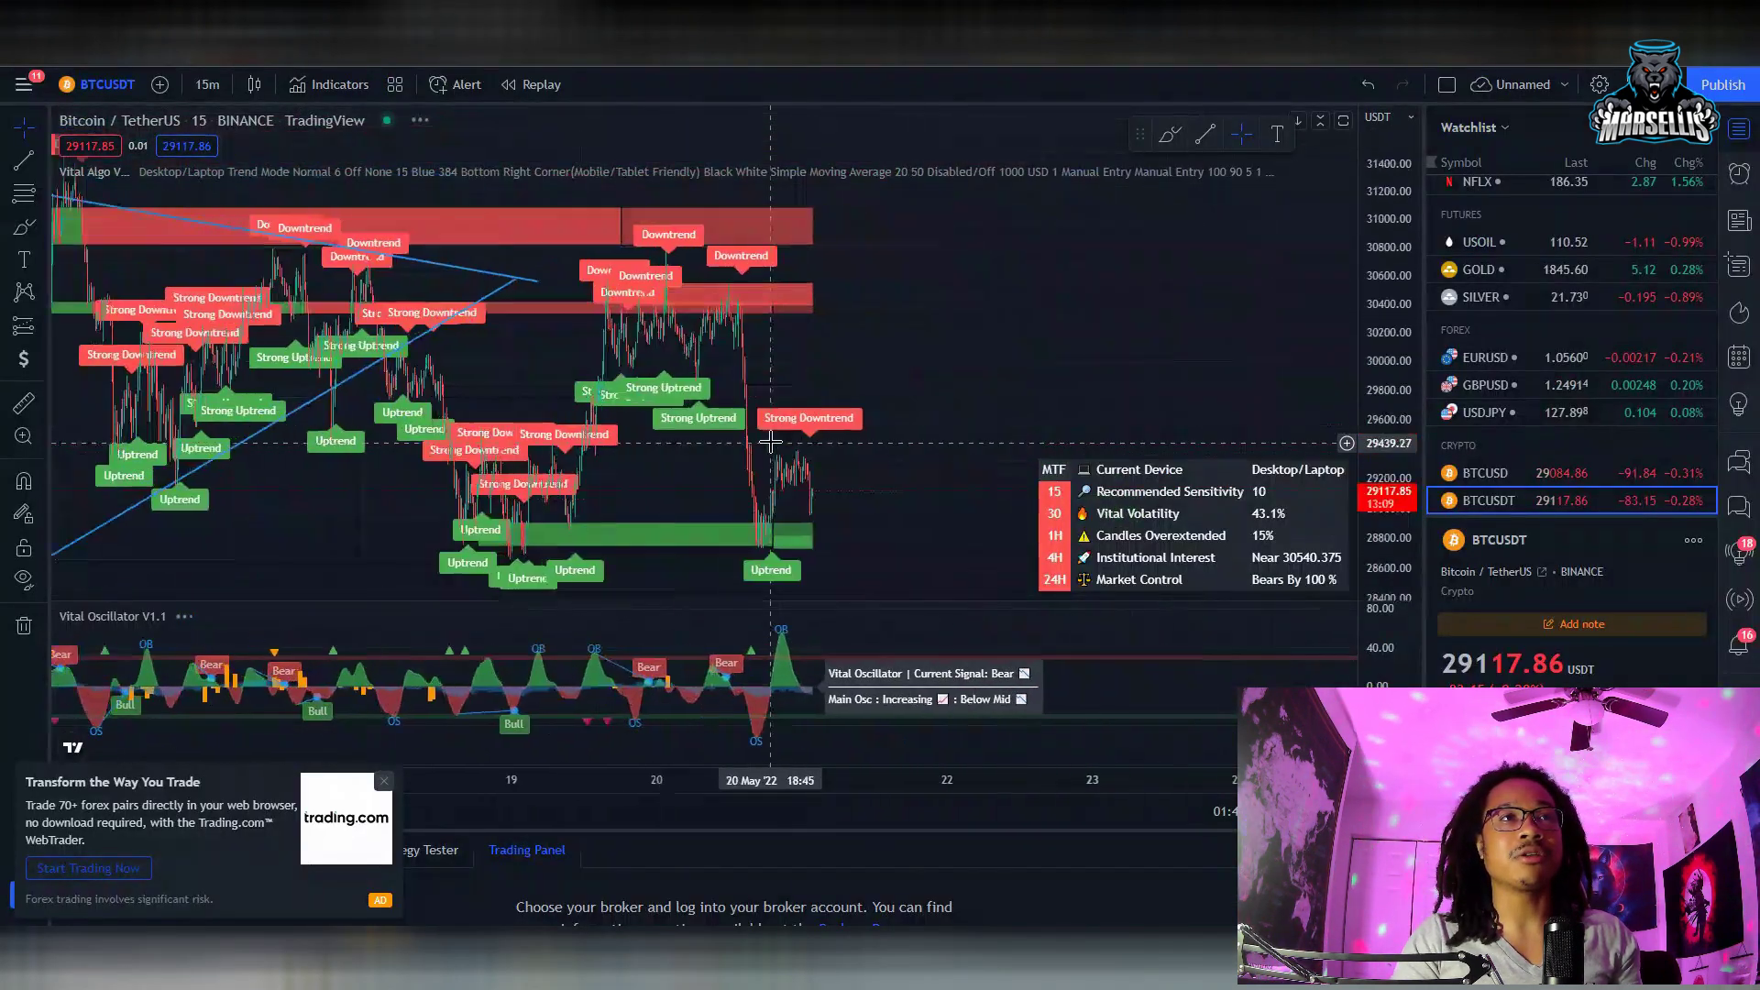
Switch to the BTCUSDT chart in TradingView and hide the Vital Algo indicator.
drag(1025, 310, 1352, 345)
scroll(1336, 352, down, 2)
scroll(1283, 347, up, 5)
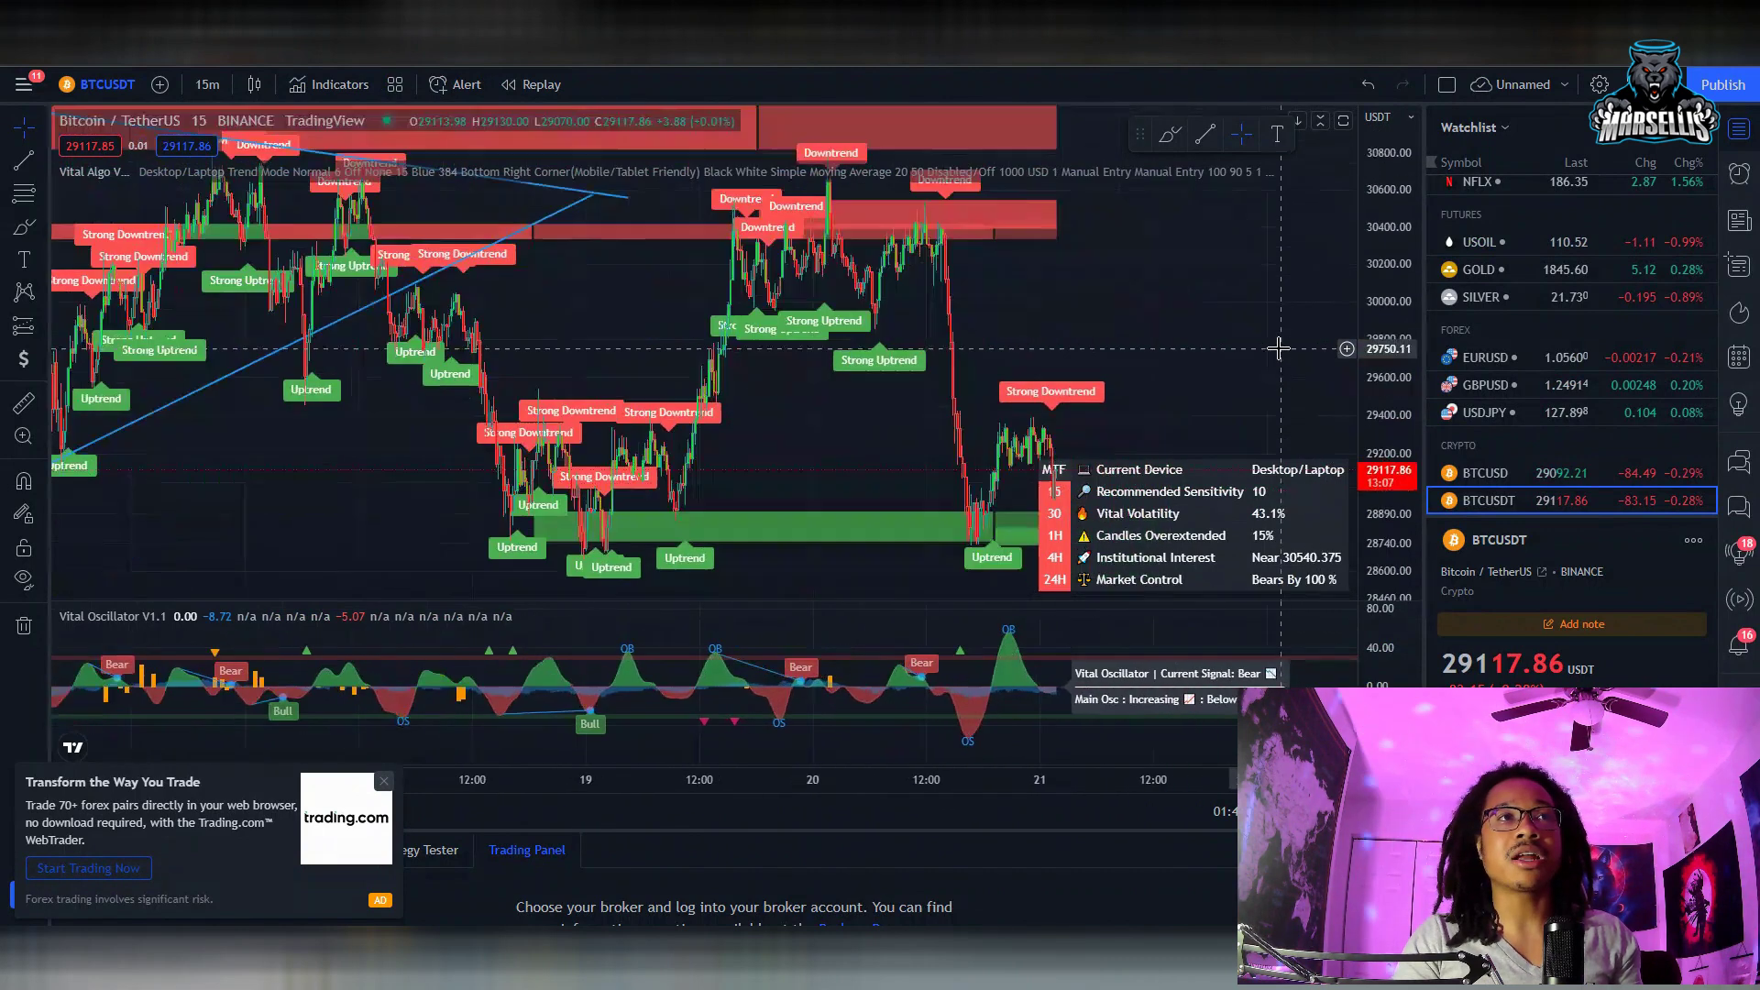
scroll(1063, 331, down, 5)
scroll(1051, 336, down, 5)
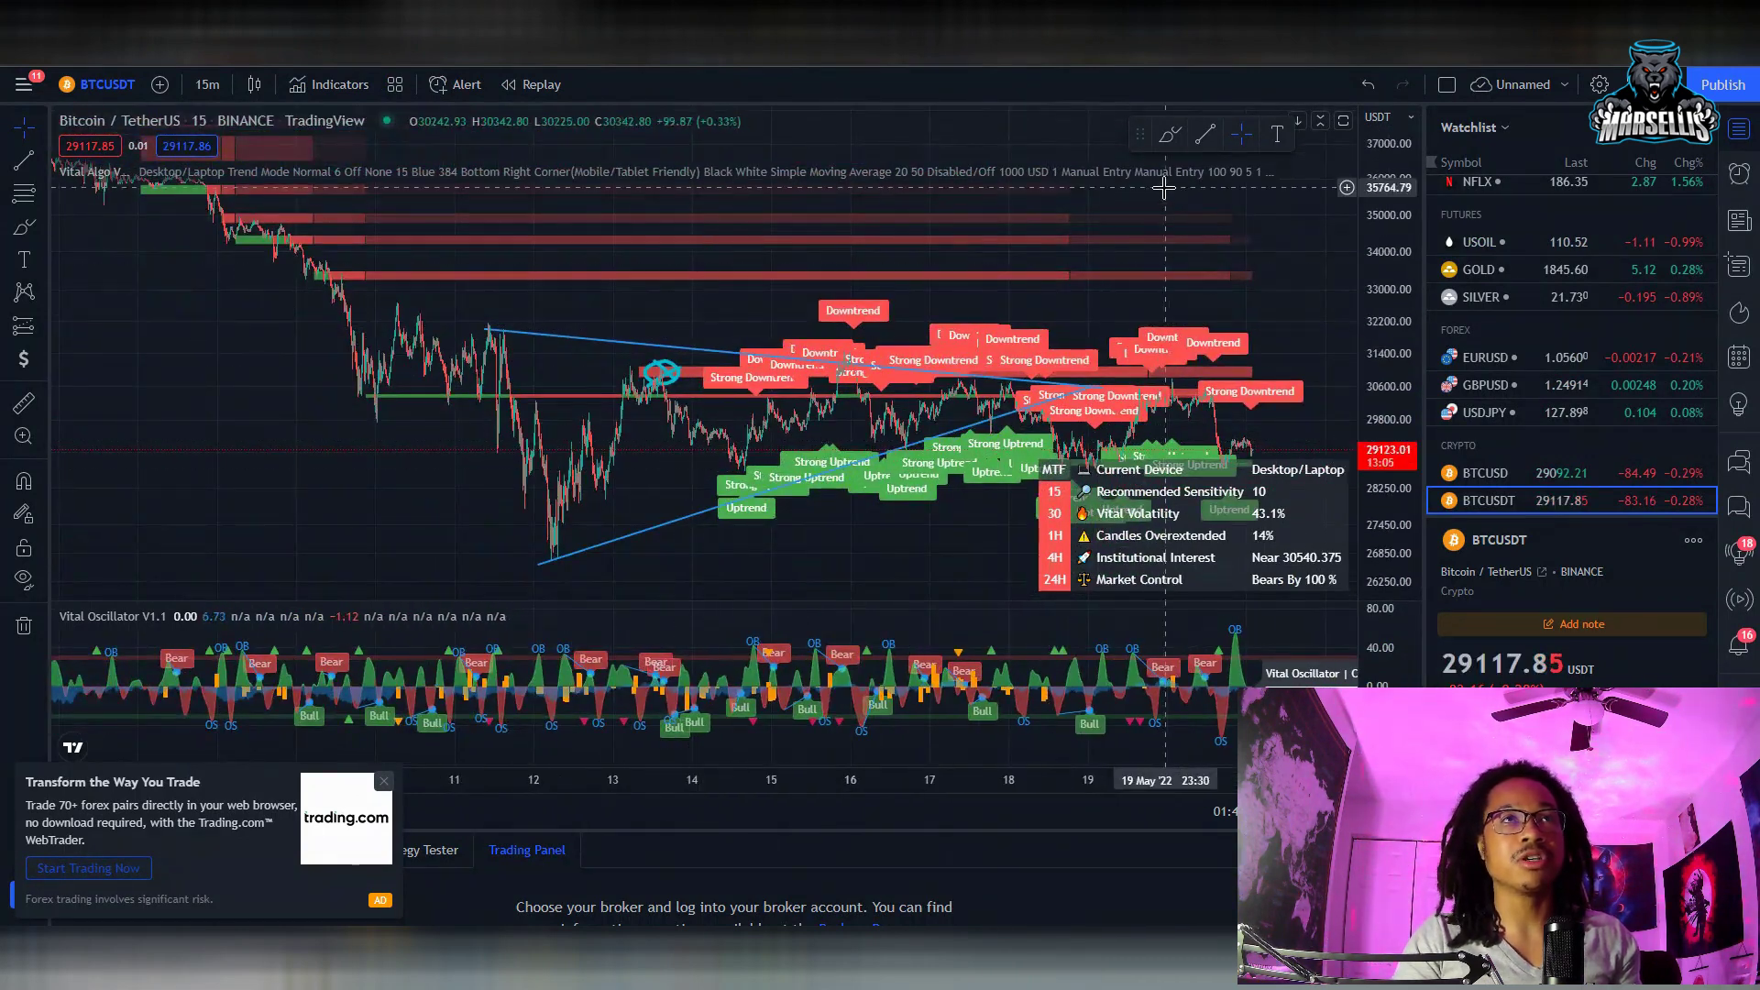
click(1189, 170)
scroll(758, 459, up, 3)
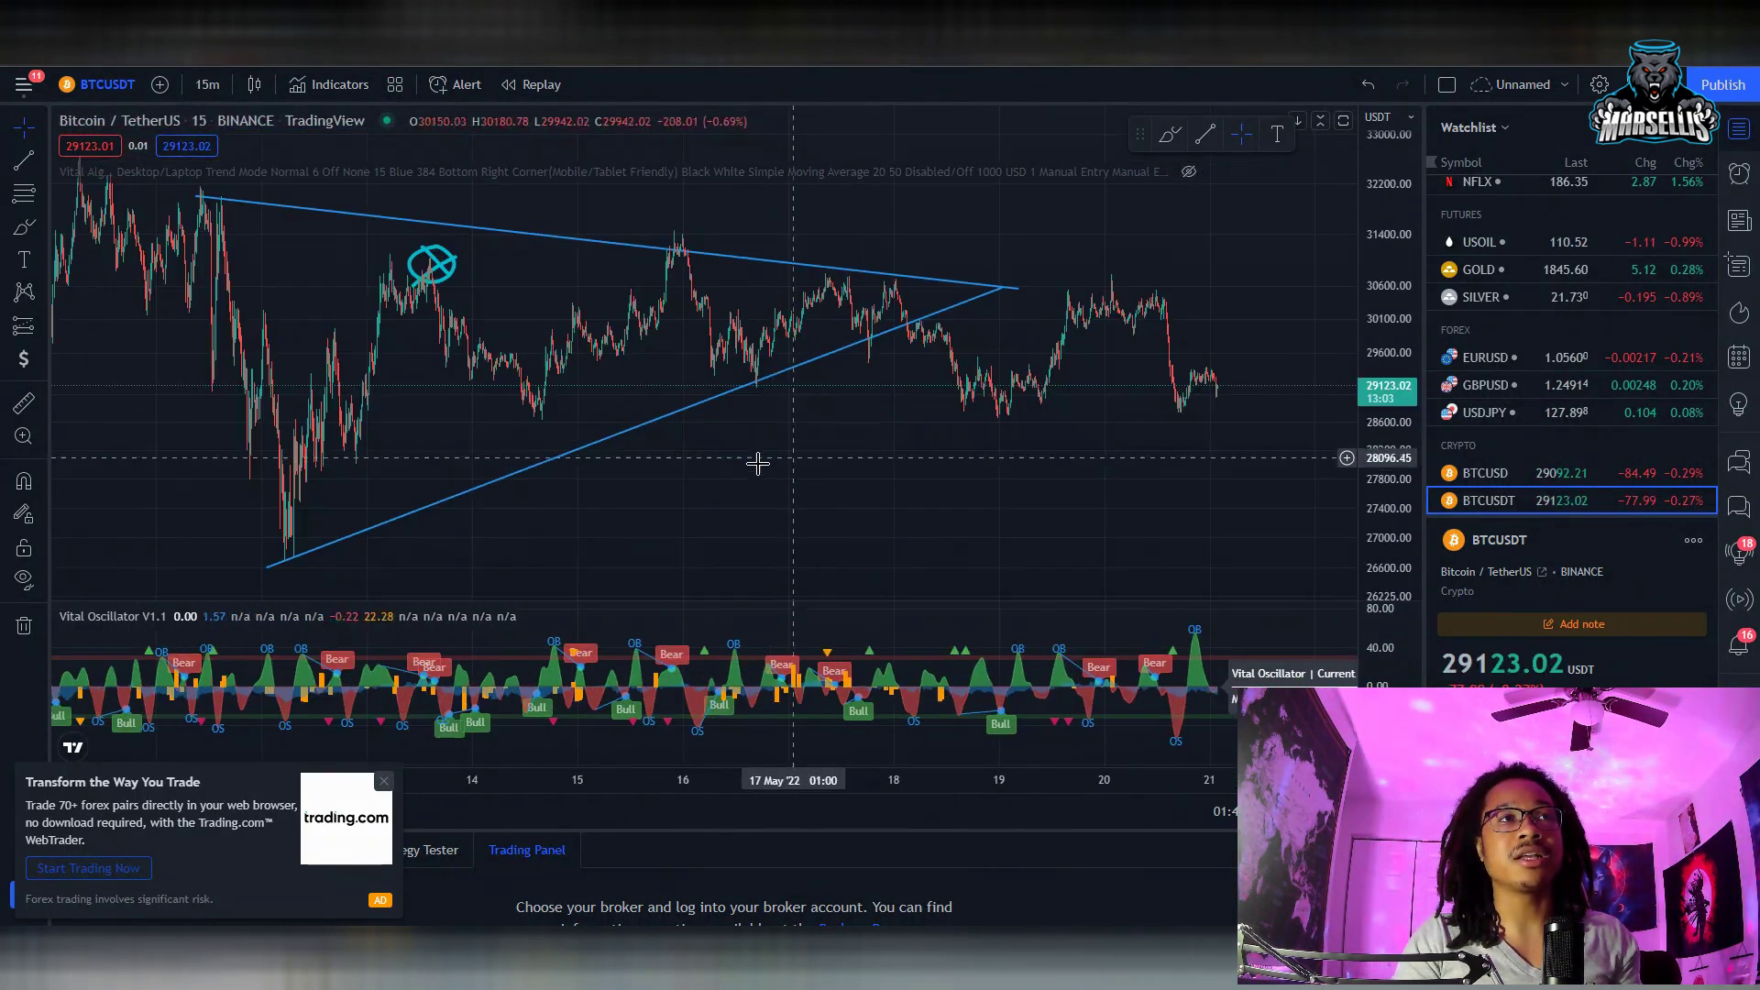
Close the ad and dismiss the ad-free trial offer on the BTCUSDT chart.
click(384, 784)
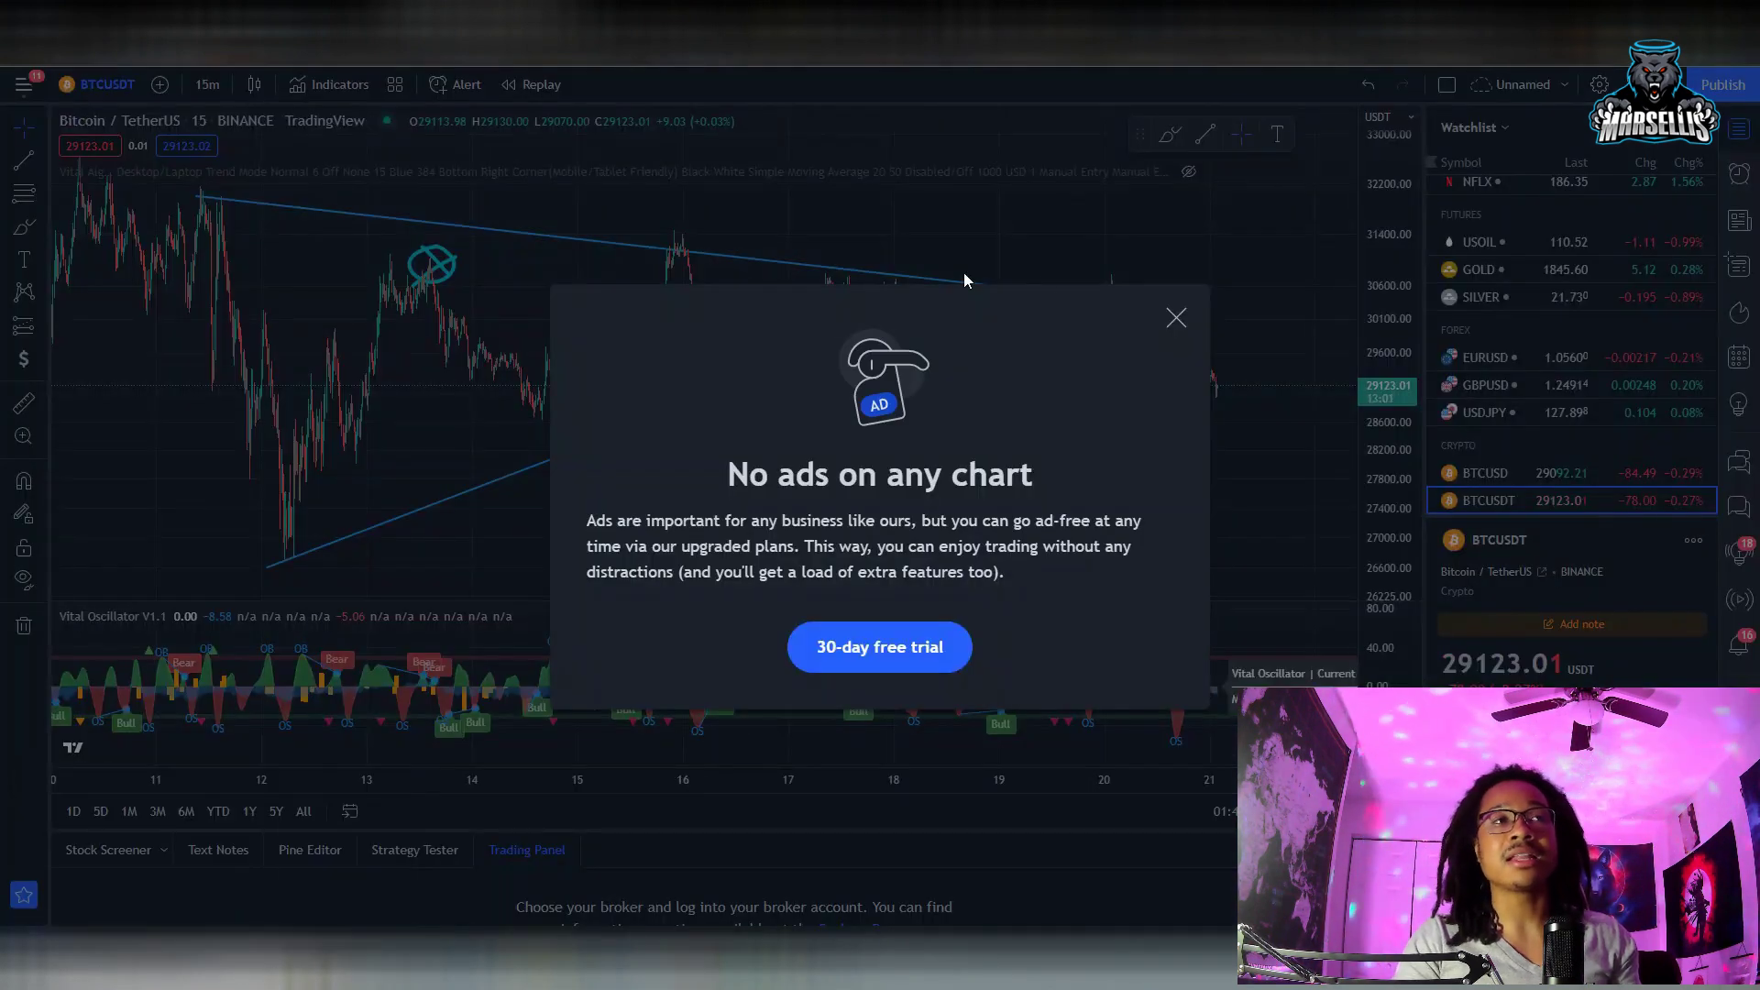
click(1177, 318)
Brush the breakdown from the triangle, support at about 28,960, the rebound to resistance at about 30,700 and the latest drop, and undo the strokes.
scroll(802, 495, down, 3)
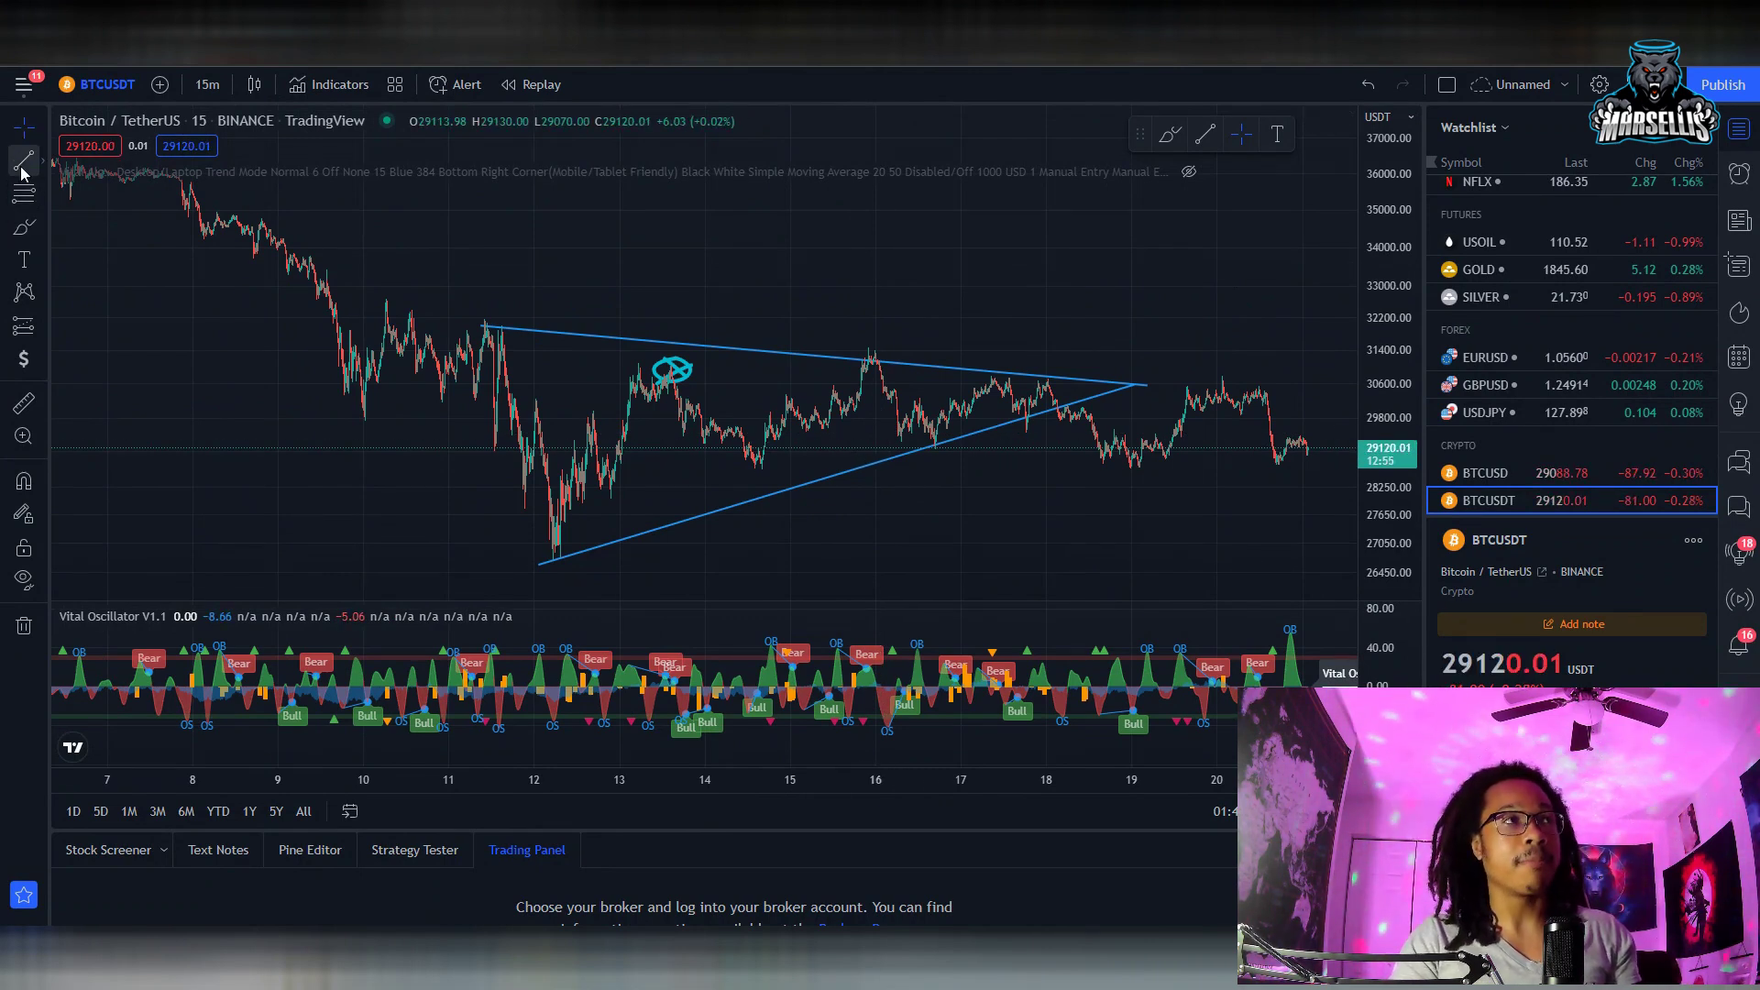
click(24, 227)
drag(1096, 379, 1171, 481)
drag(1050, 458, 1277, 456)
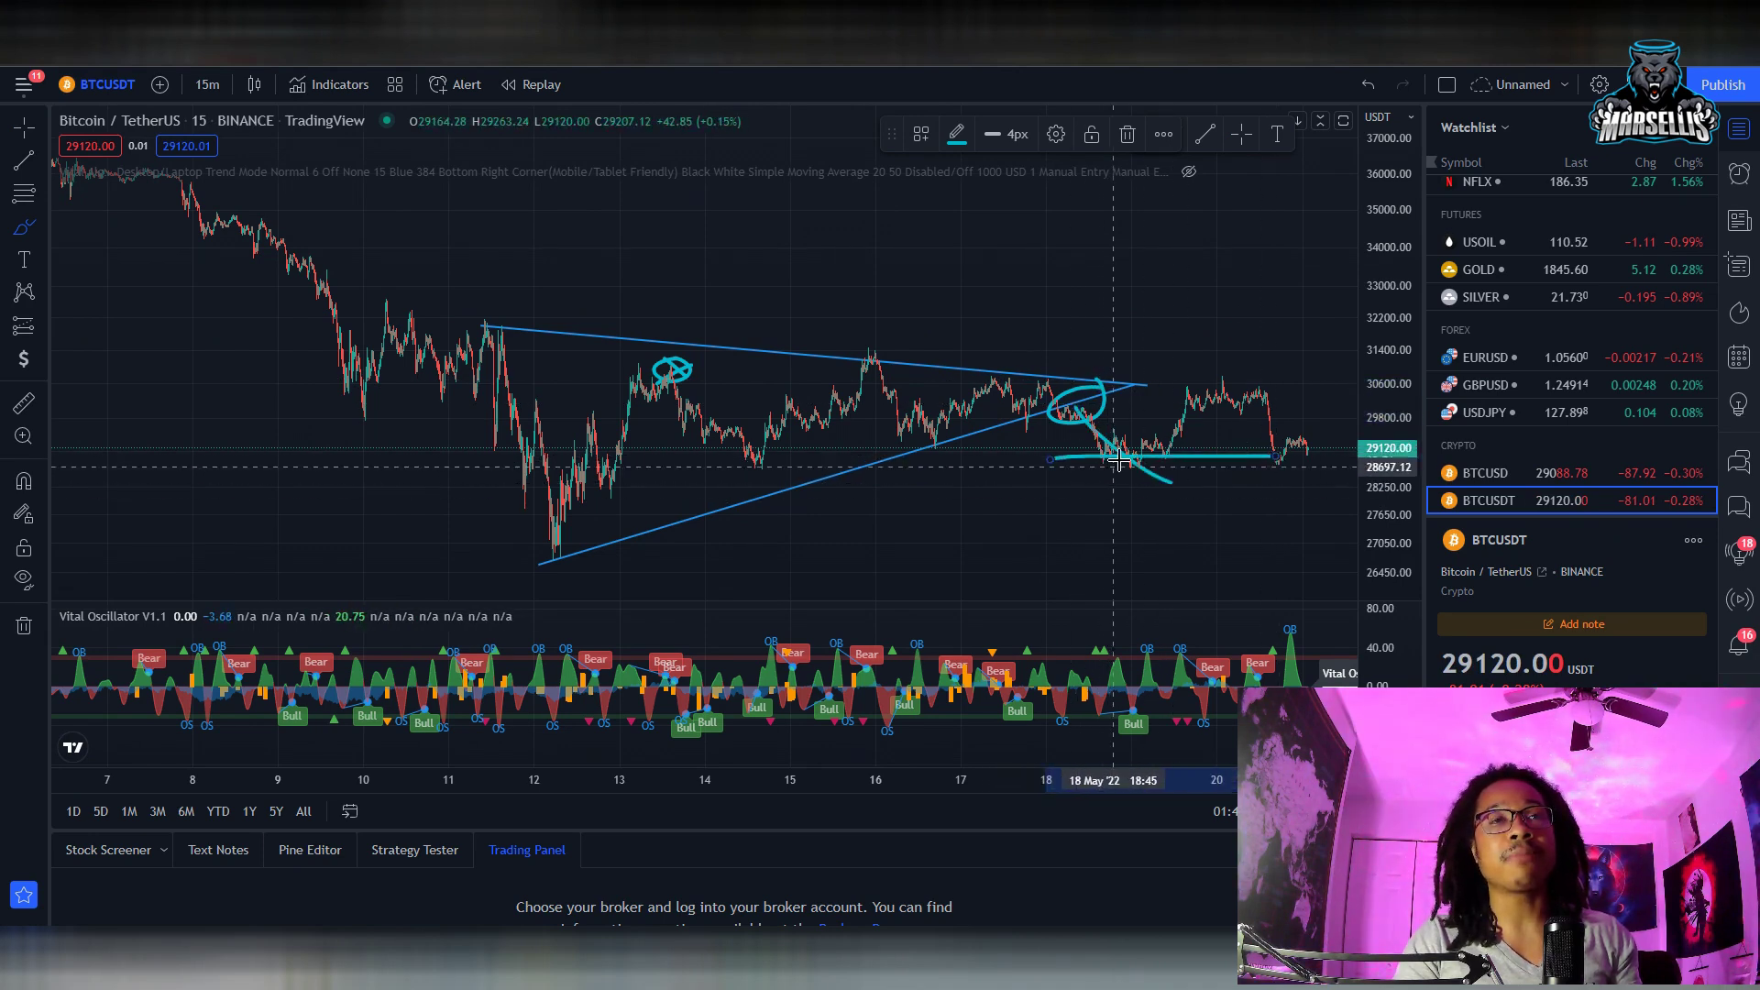
mouse_move(1167, 453)
mouse_down()
mouse_move(1196, 386)
mouse_move(1351, 380)
mouse_up()
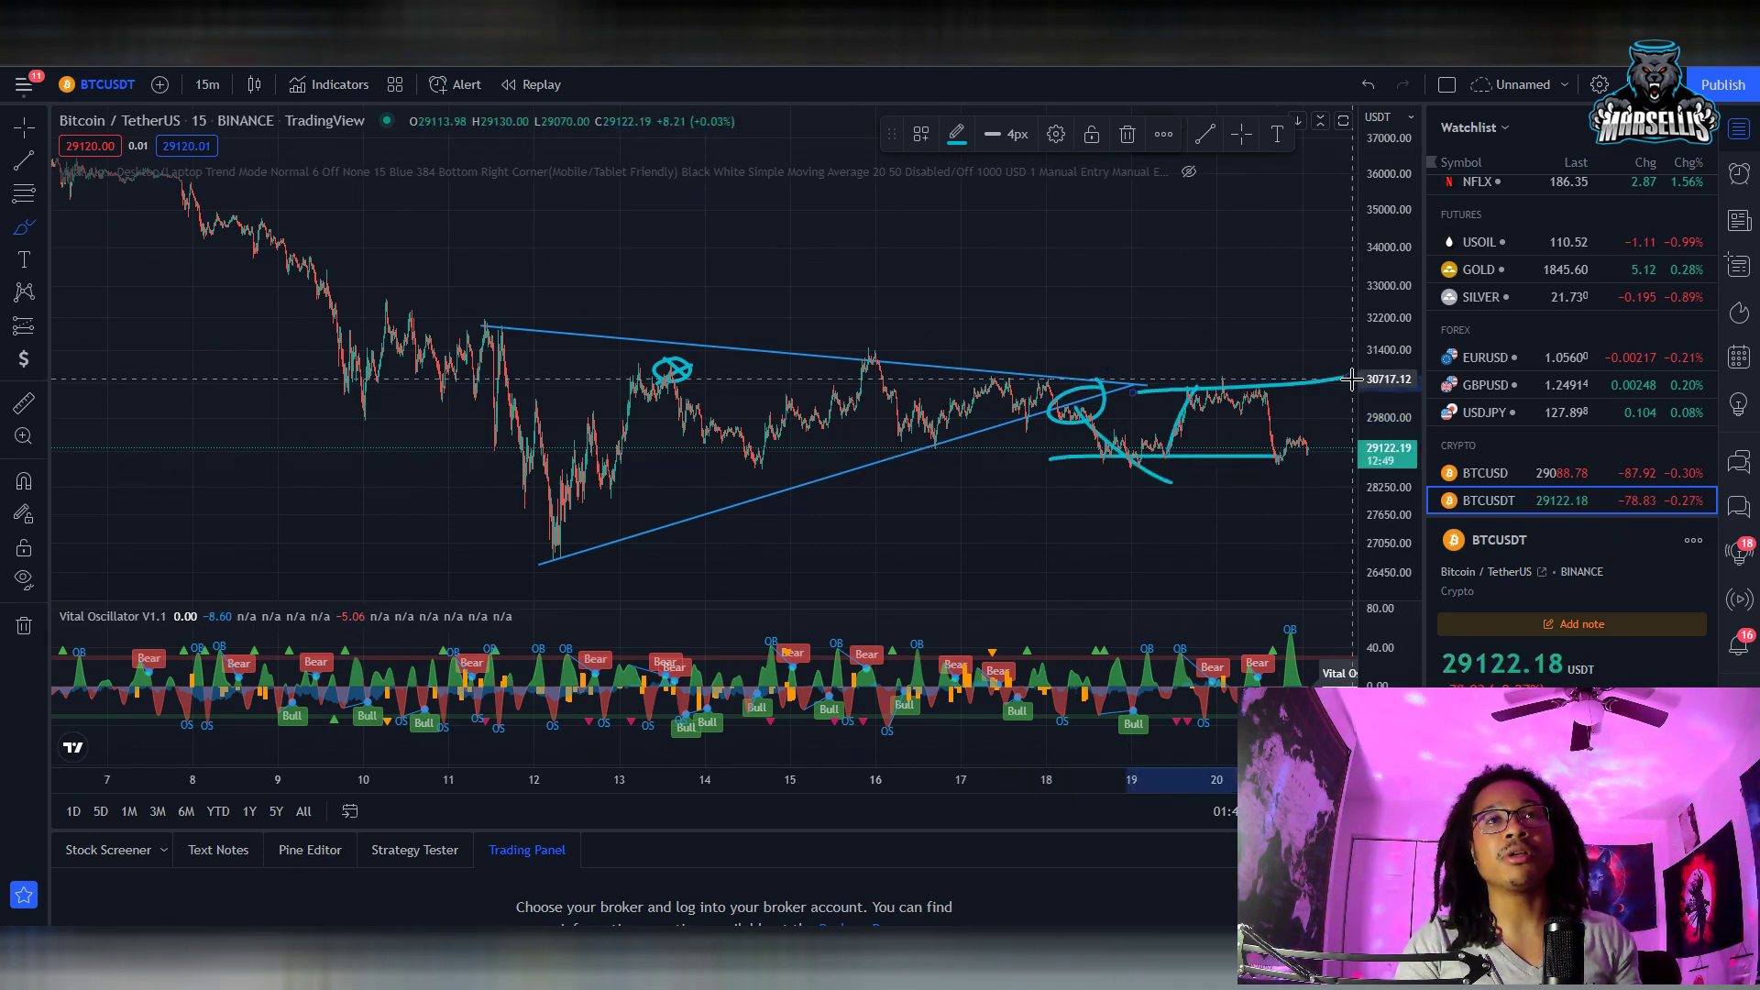
drag(1246, 385, 1289, 504)
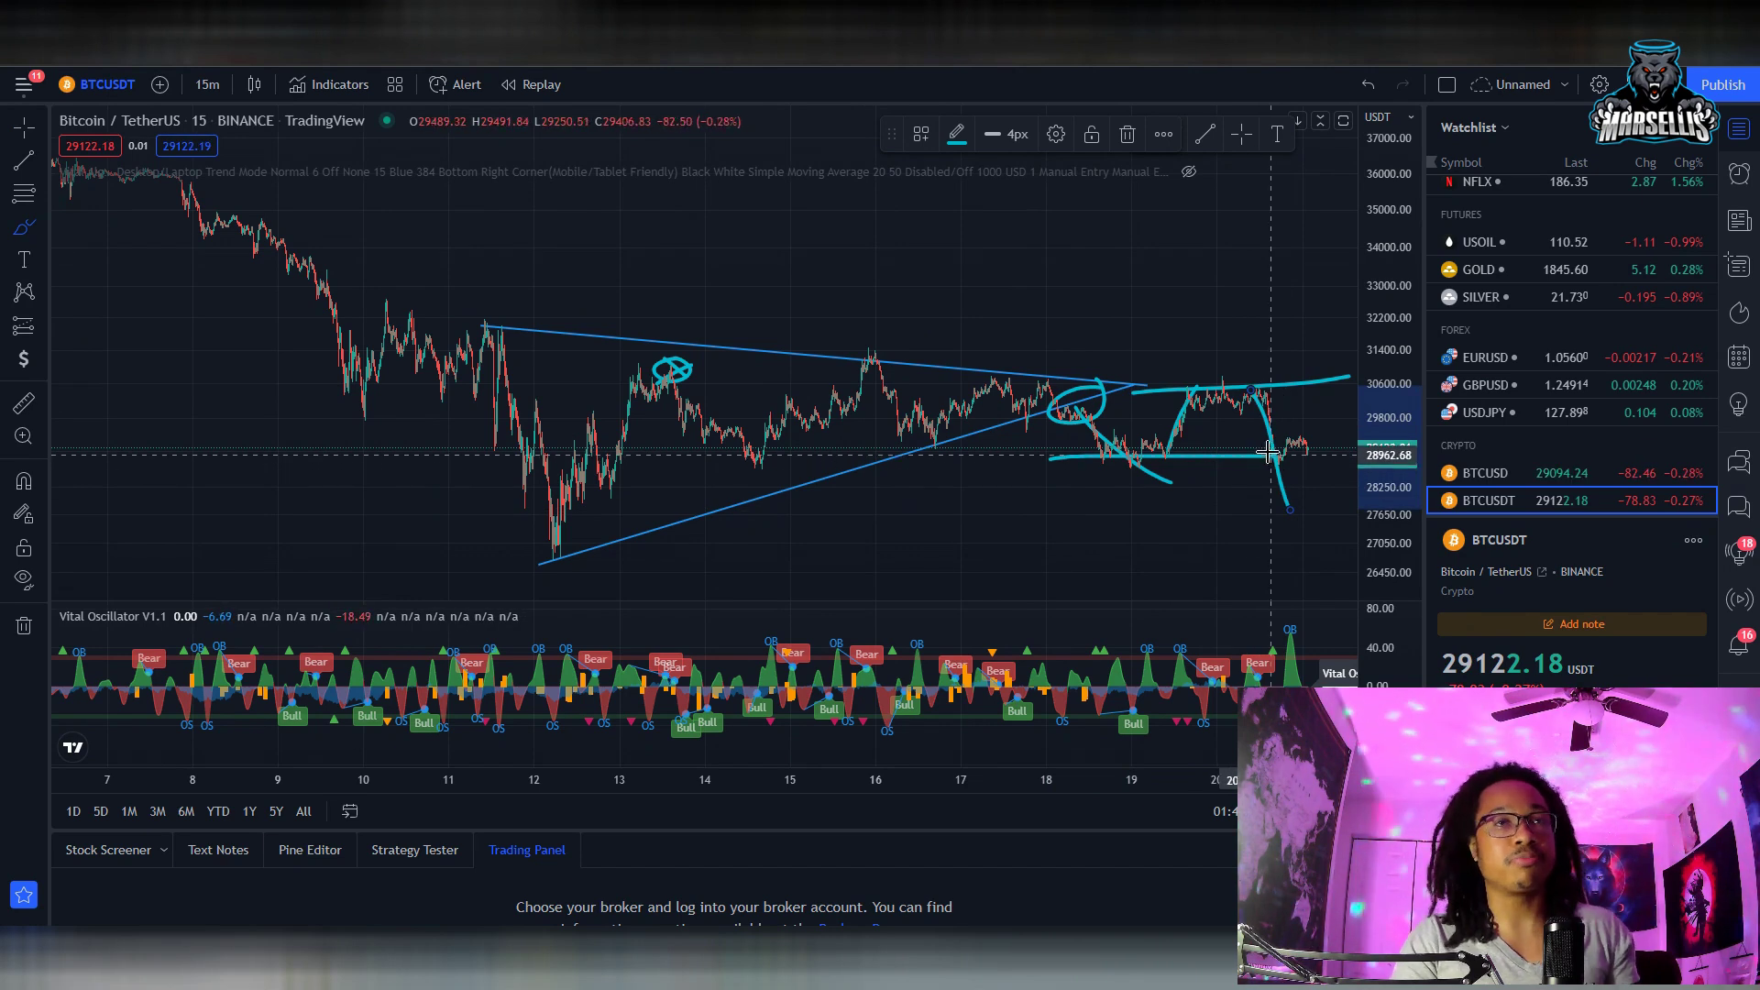
key(ctrl+z)
key(ctrl+z)
key(ctrl+z)
key(ctrl+z)
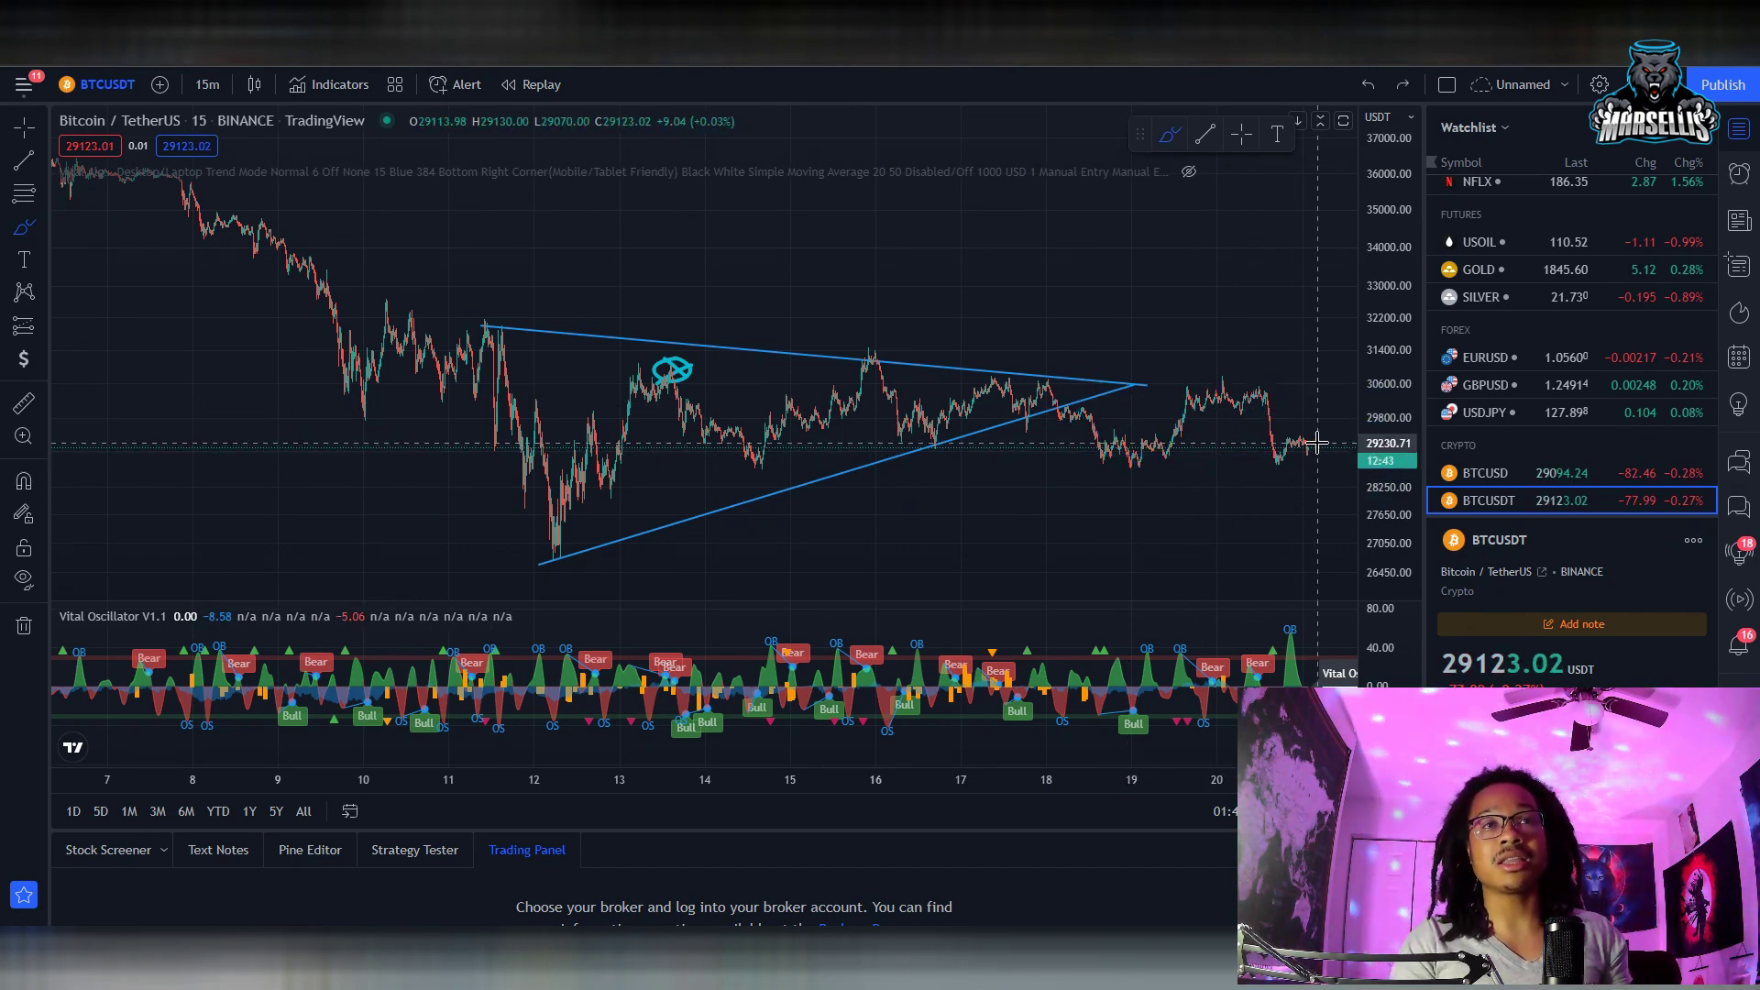
Brush a circle around the oscillator's latest green peak, trace the price drop and rebound to a horizontal resistance line, and undo the price strokes.
scroll(1317, 444, up, 10)
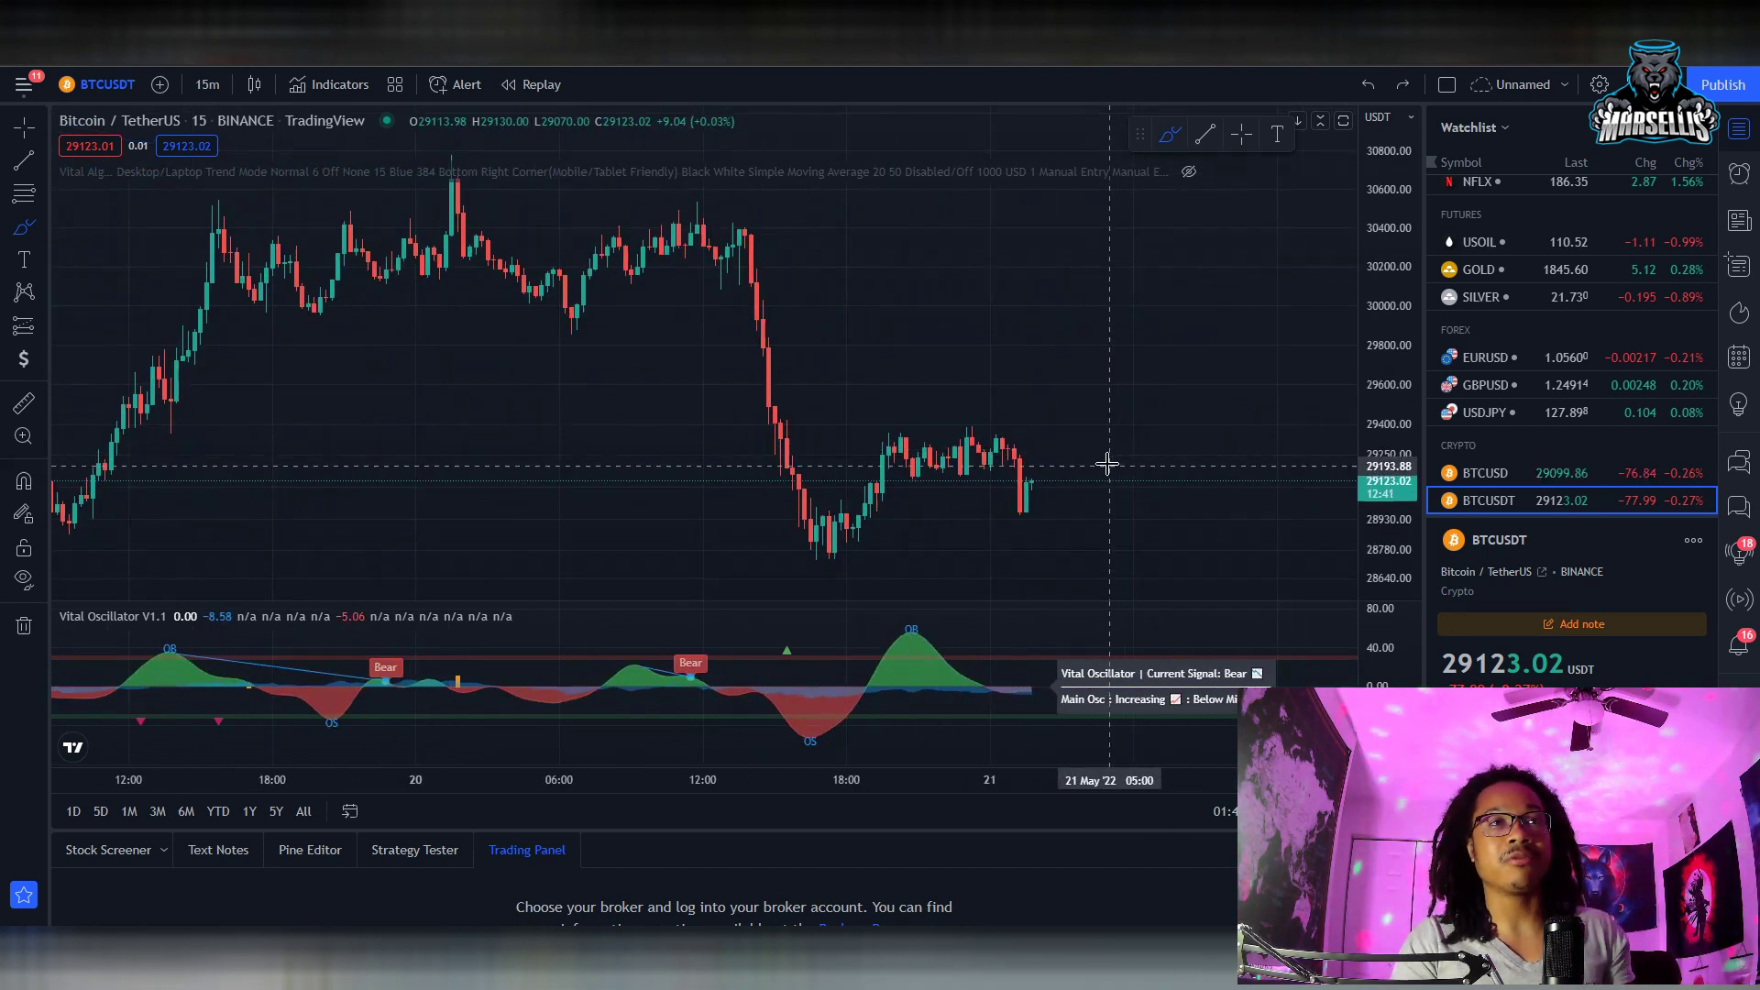
mouse_move(944, 612)
mouse_down()
mouse_move(827, 667)
mouse_move(999, 690)
mouse_move(895, 617)
mouse_up()
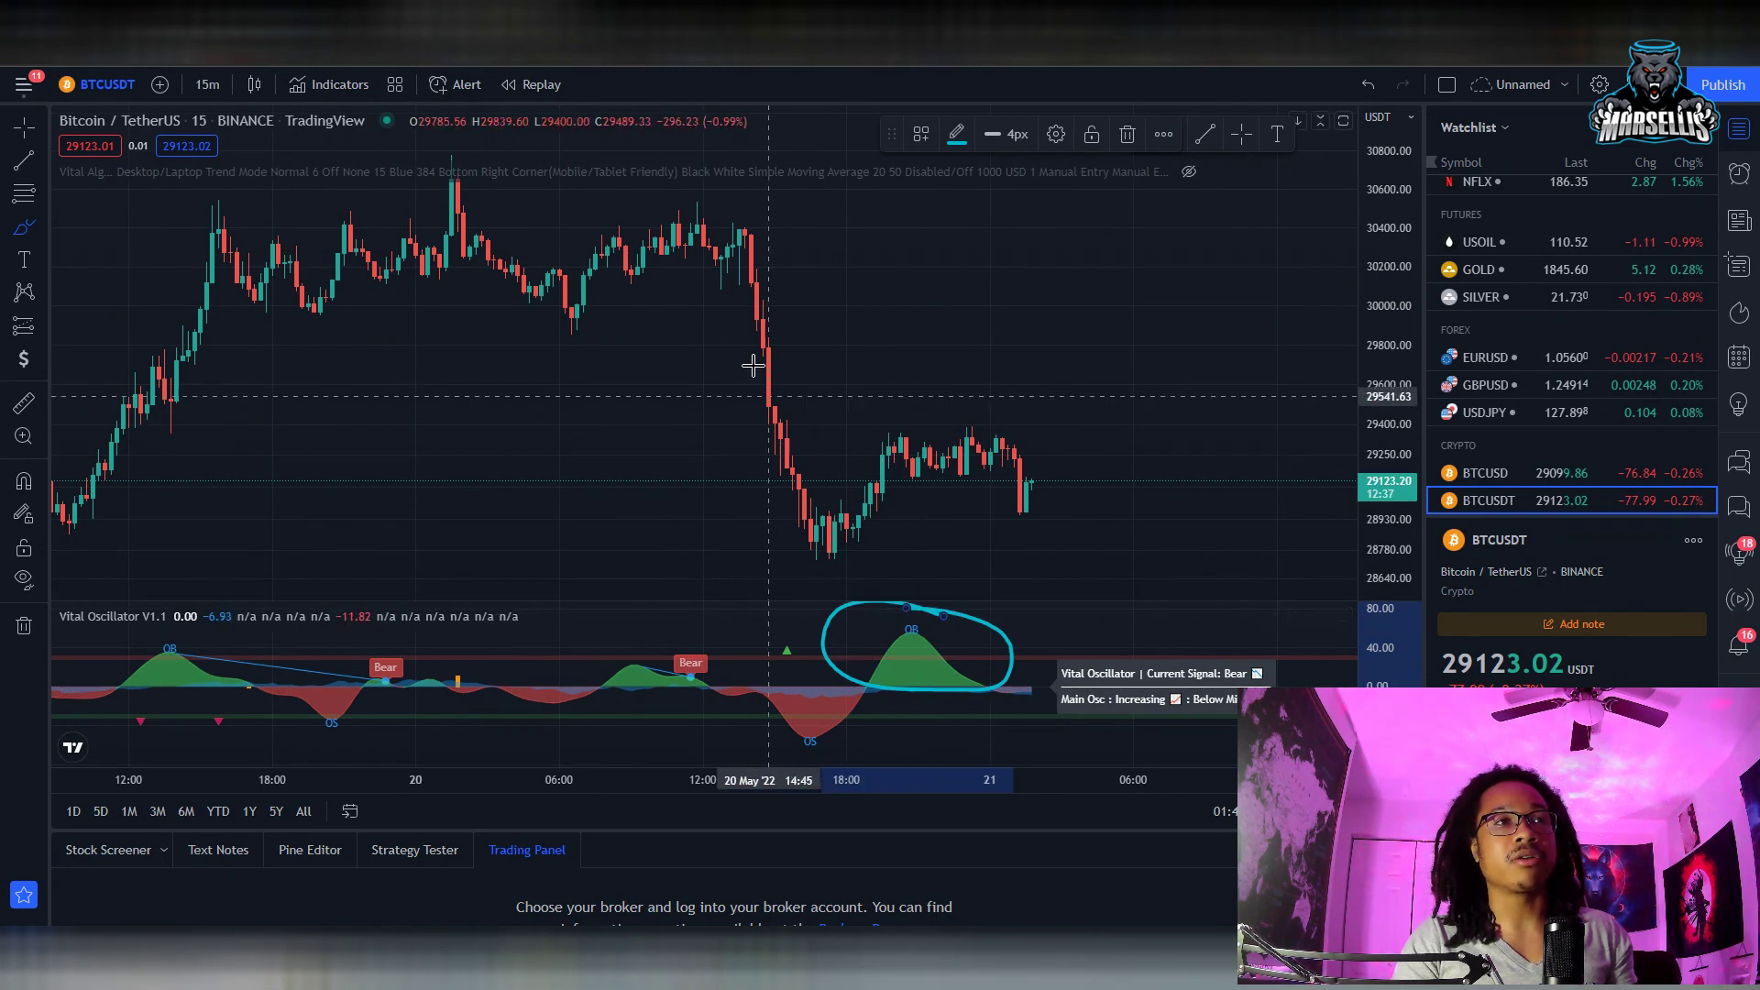
mouse_move(725, 243)
mouse_down()
mouse_move(811, 510)
mouse_move(848, 524)
mouse_move(895, 455)
mouse_move(1103, 436)
mouse_up()
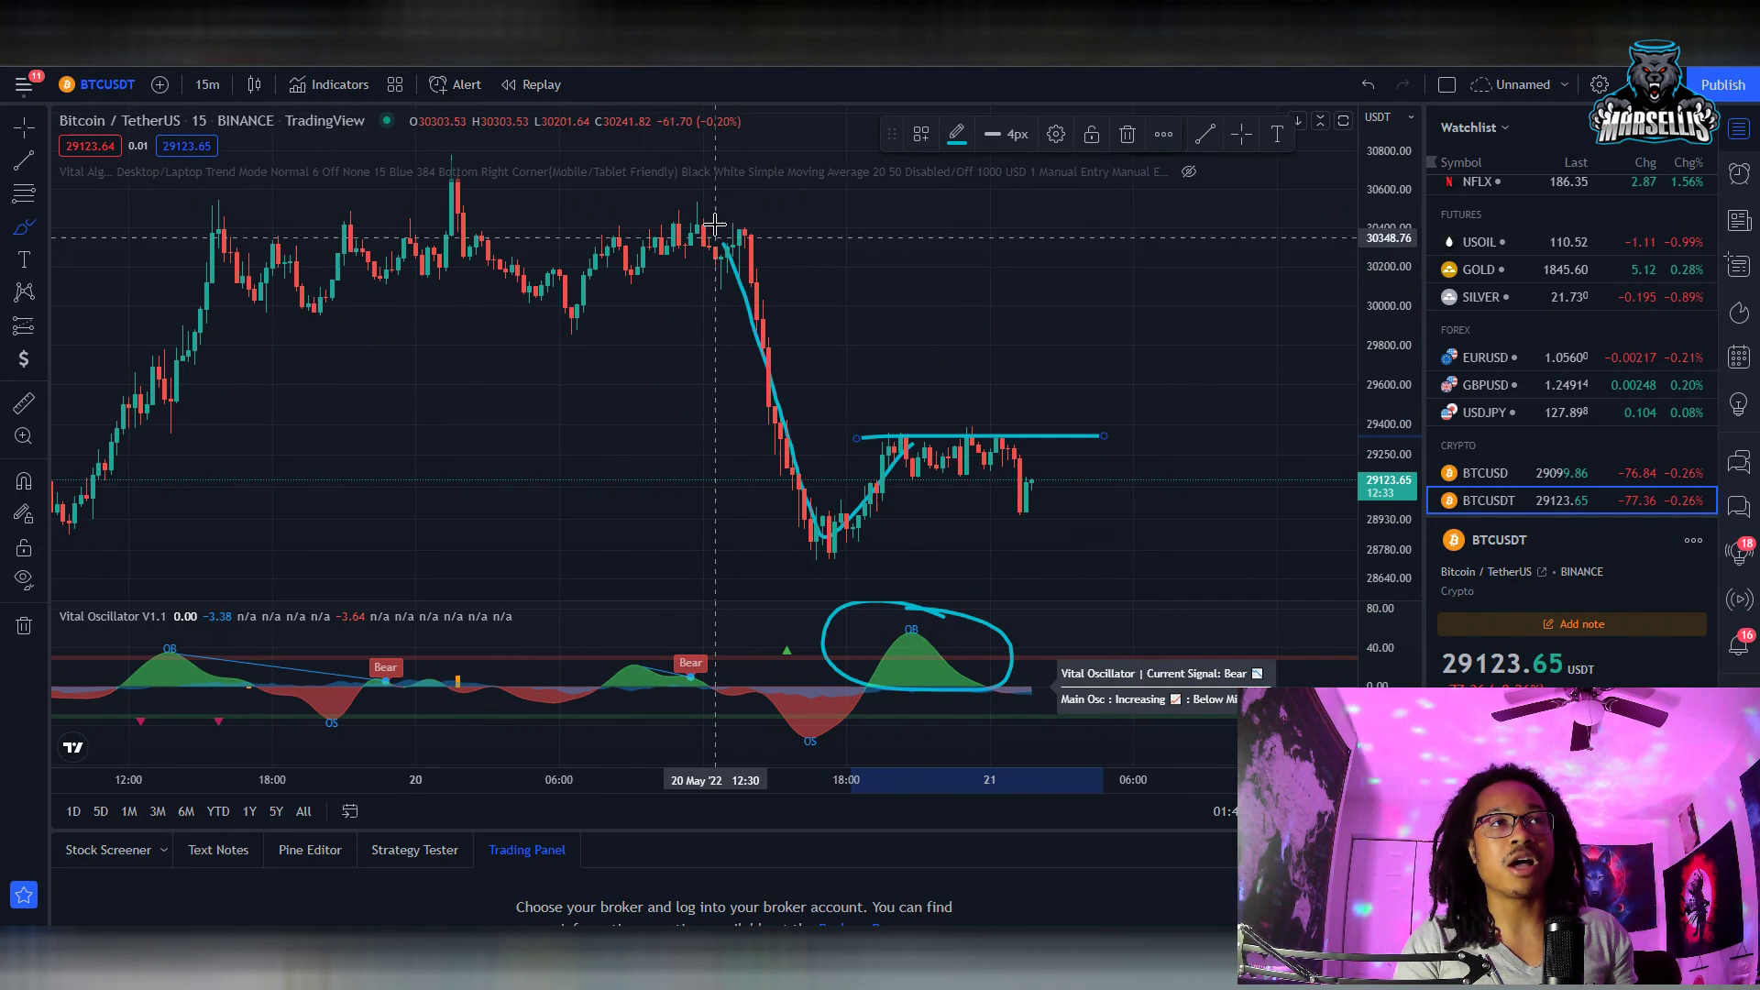
mouse_move(591, 720)
mouse_down()
mouse_move(974, 715)
mouse_move(621, 683)
mouse_up()
key(ctrl+z)
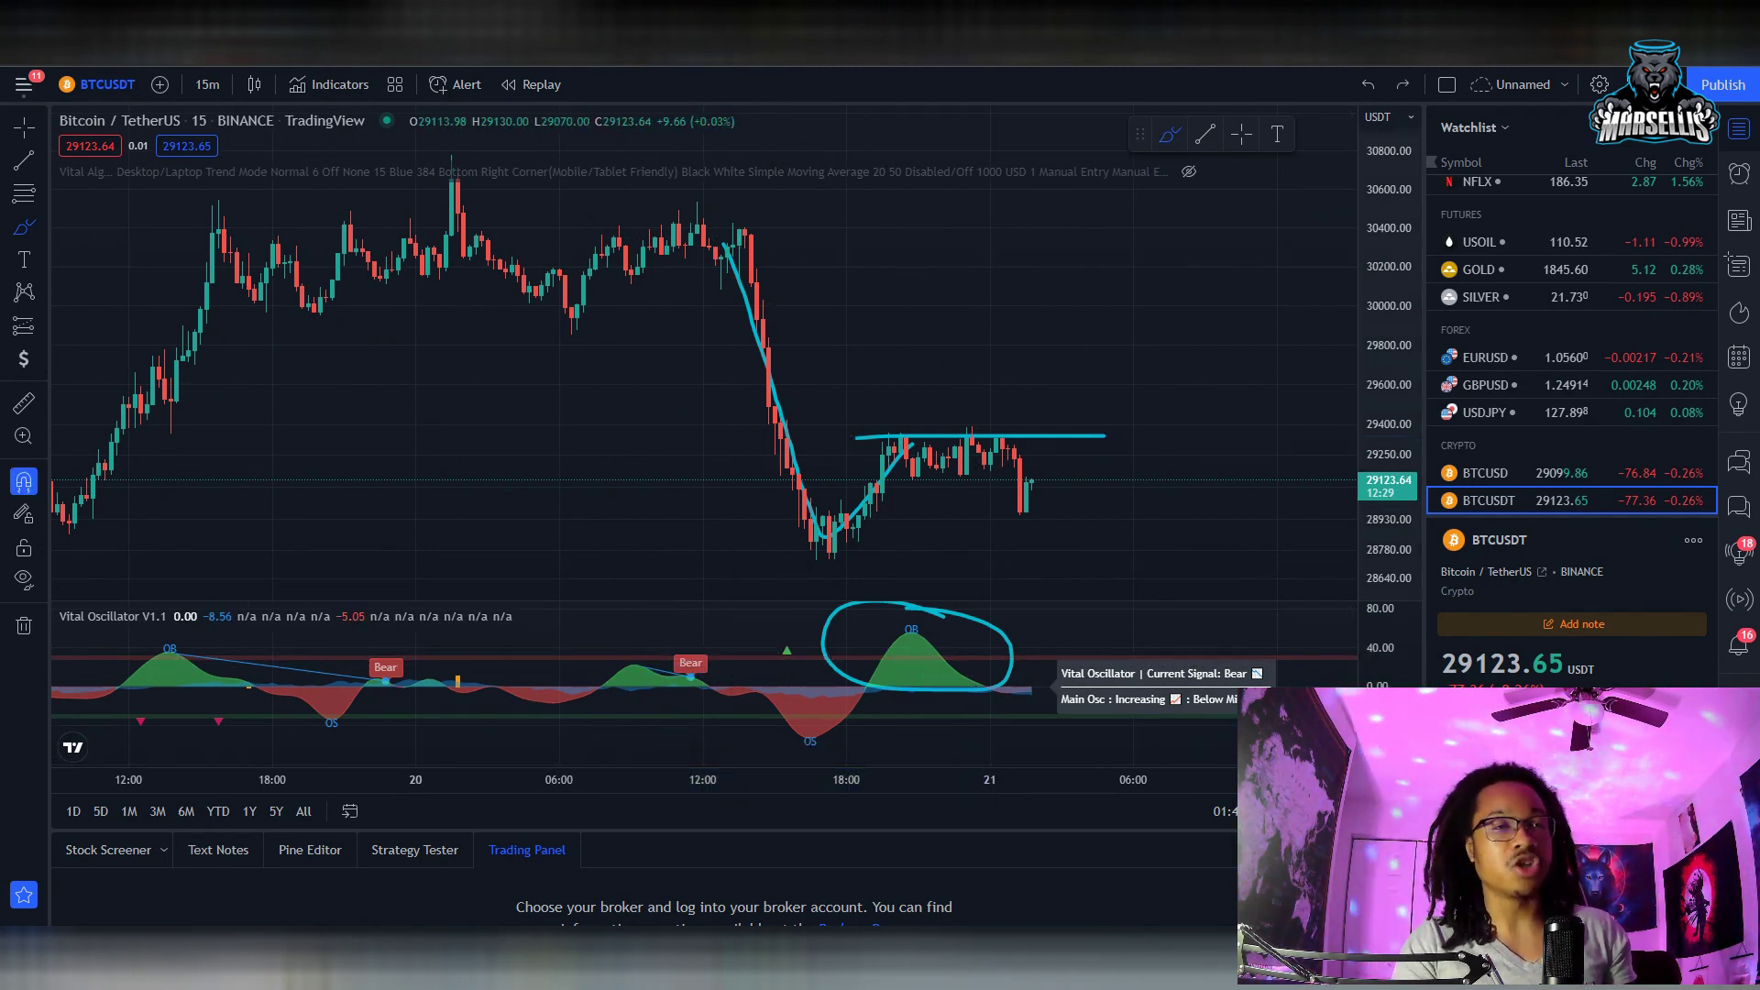
key(ctrl+z)
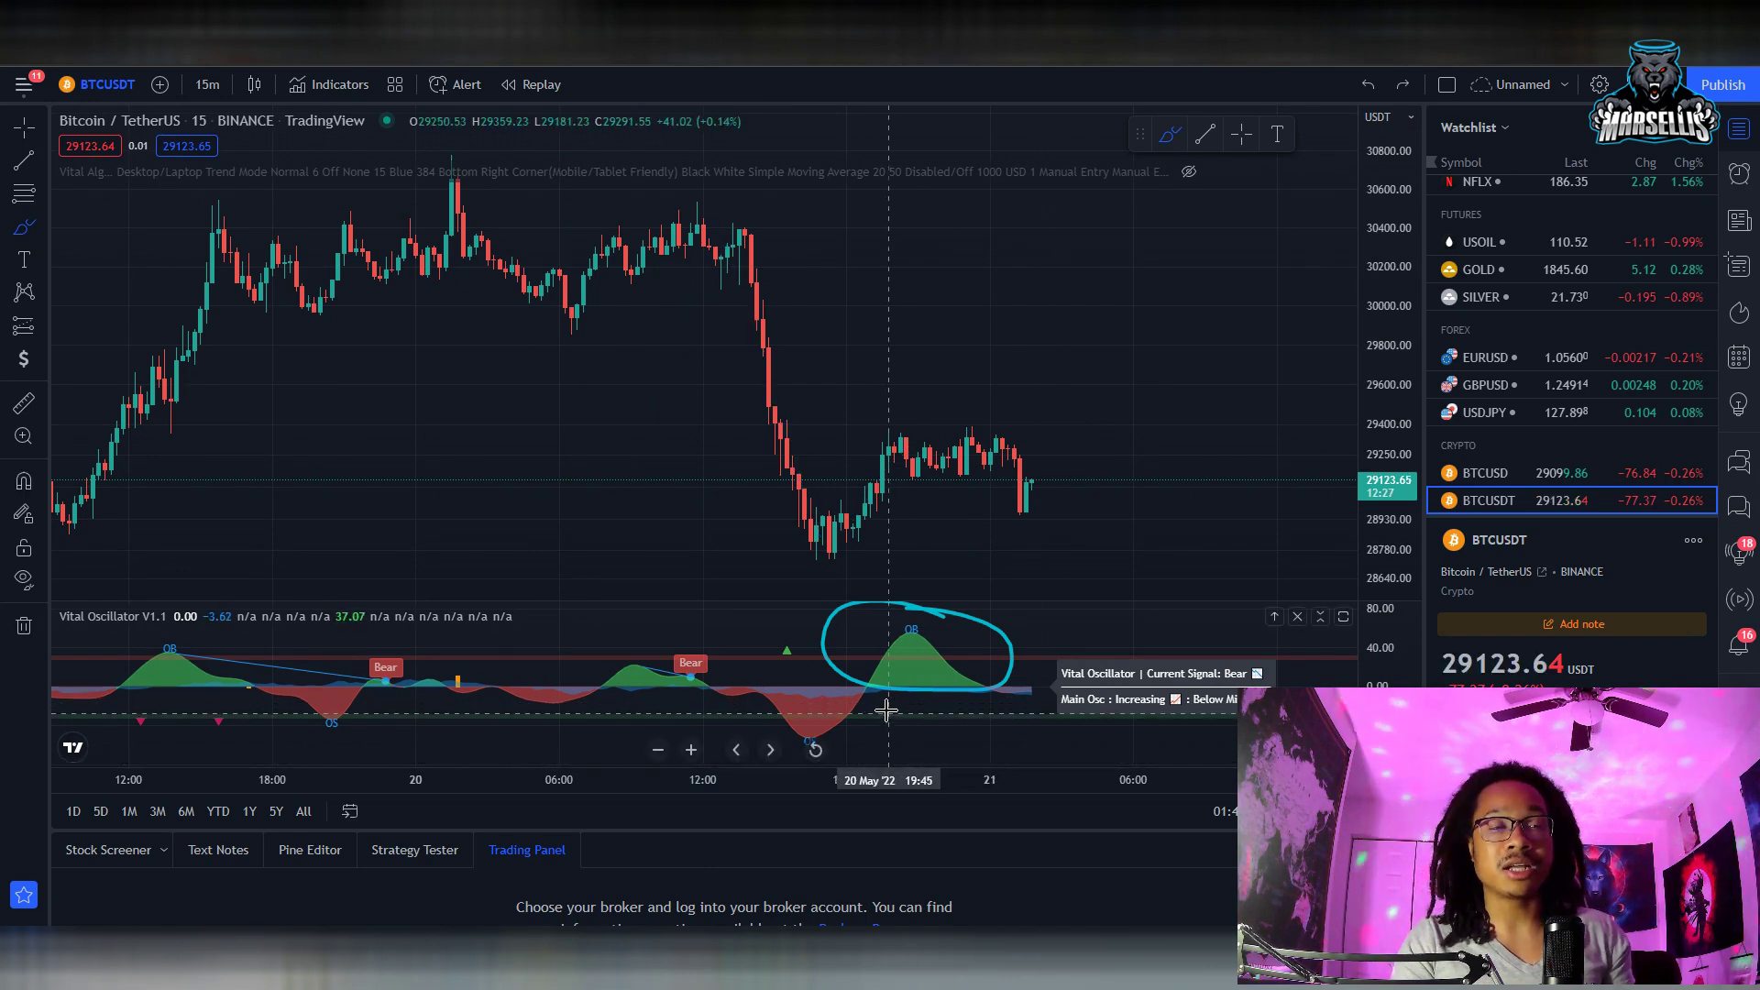
Brush an outline around the rebound candles since the 20 May low and a short line across the oscillator's rise, and undo both.
mouse_move(802, 554)
mouse_down()
mouse_move(1091, 424)
mouse_move(895, 553)
mouse_move(789, 553)
mouse_up()
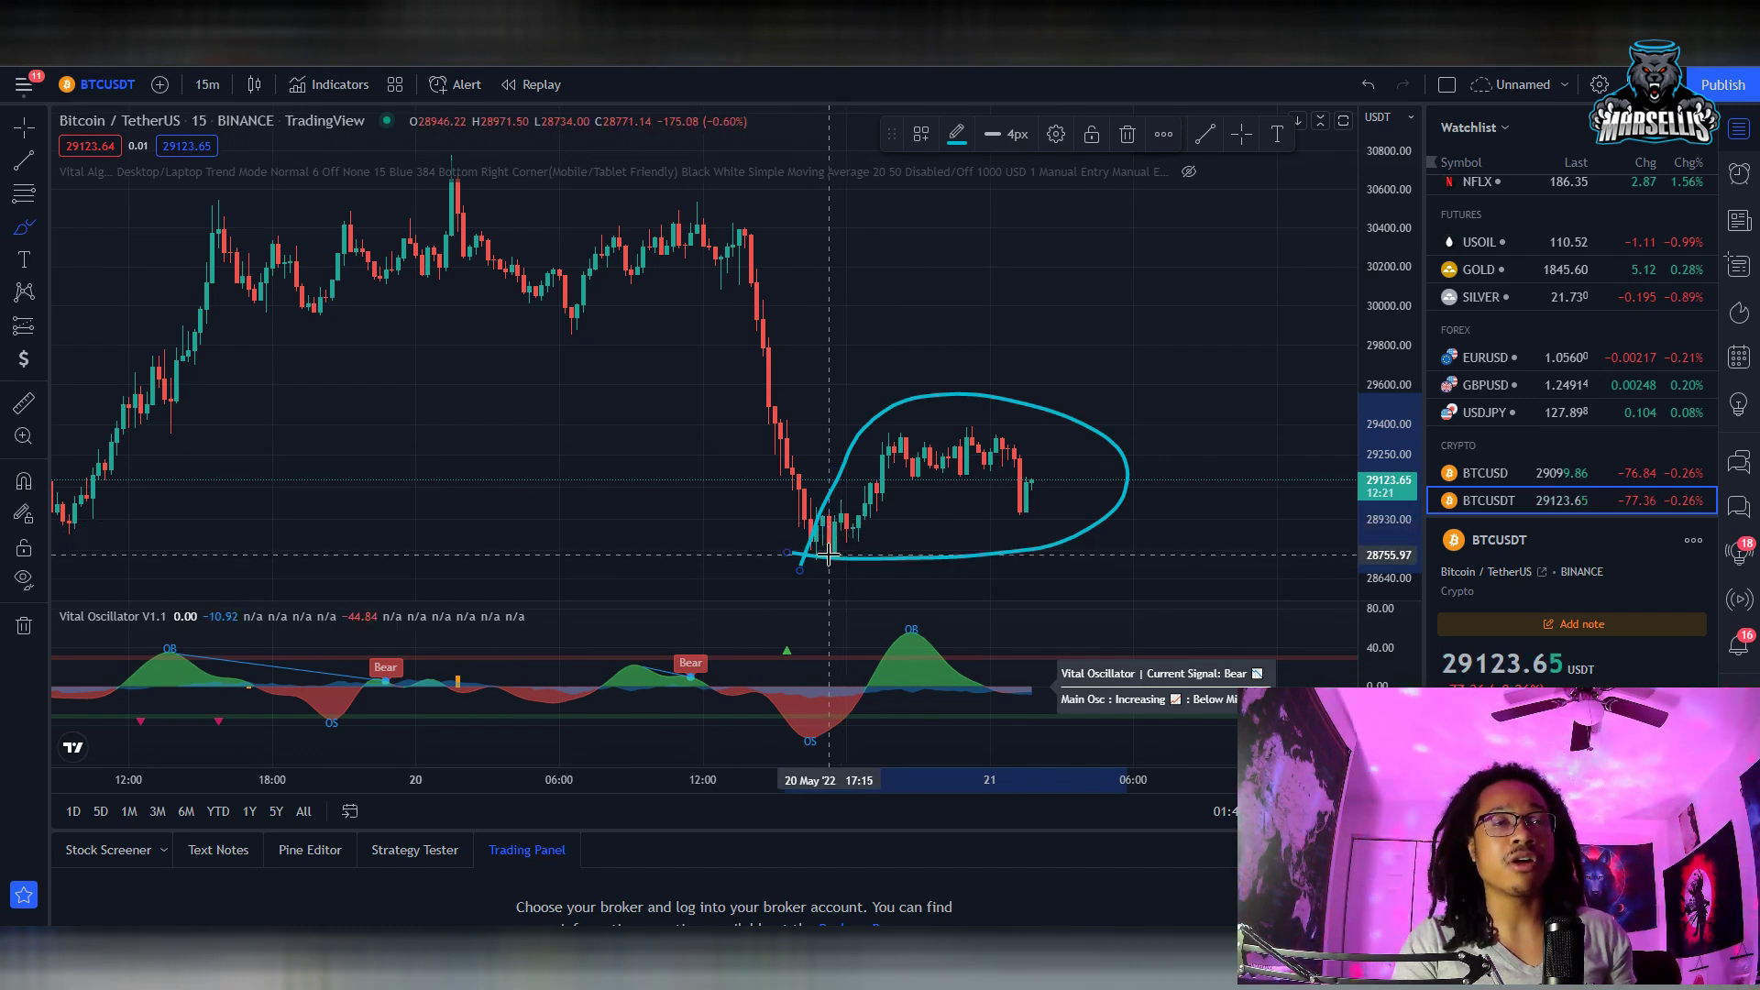
drag(803, 667, 936, 667)
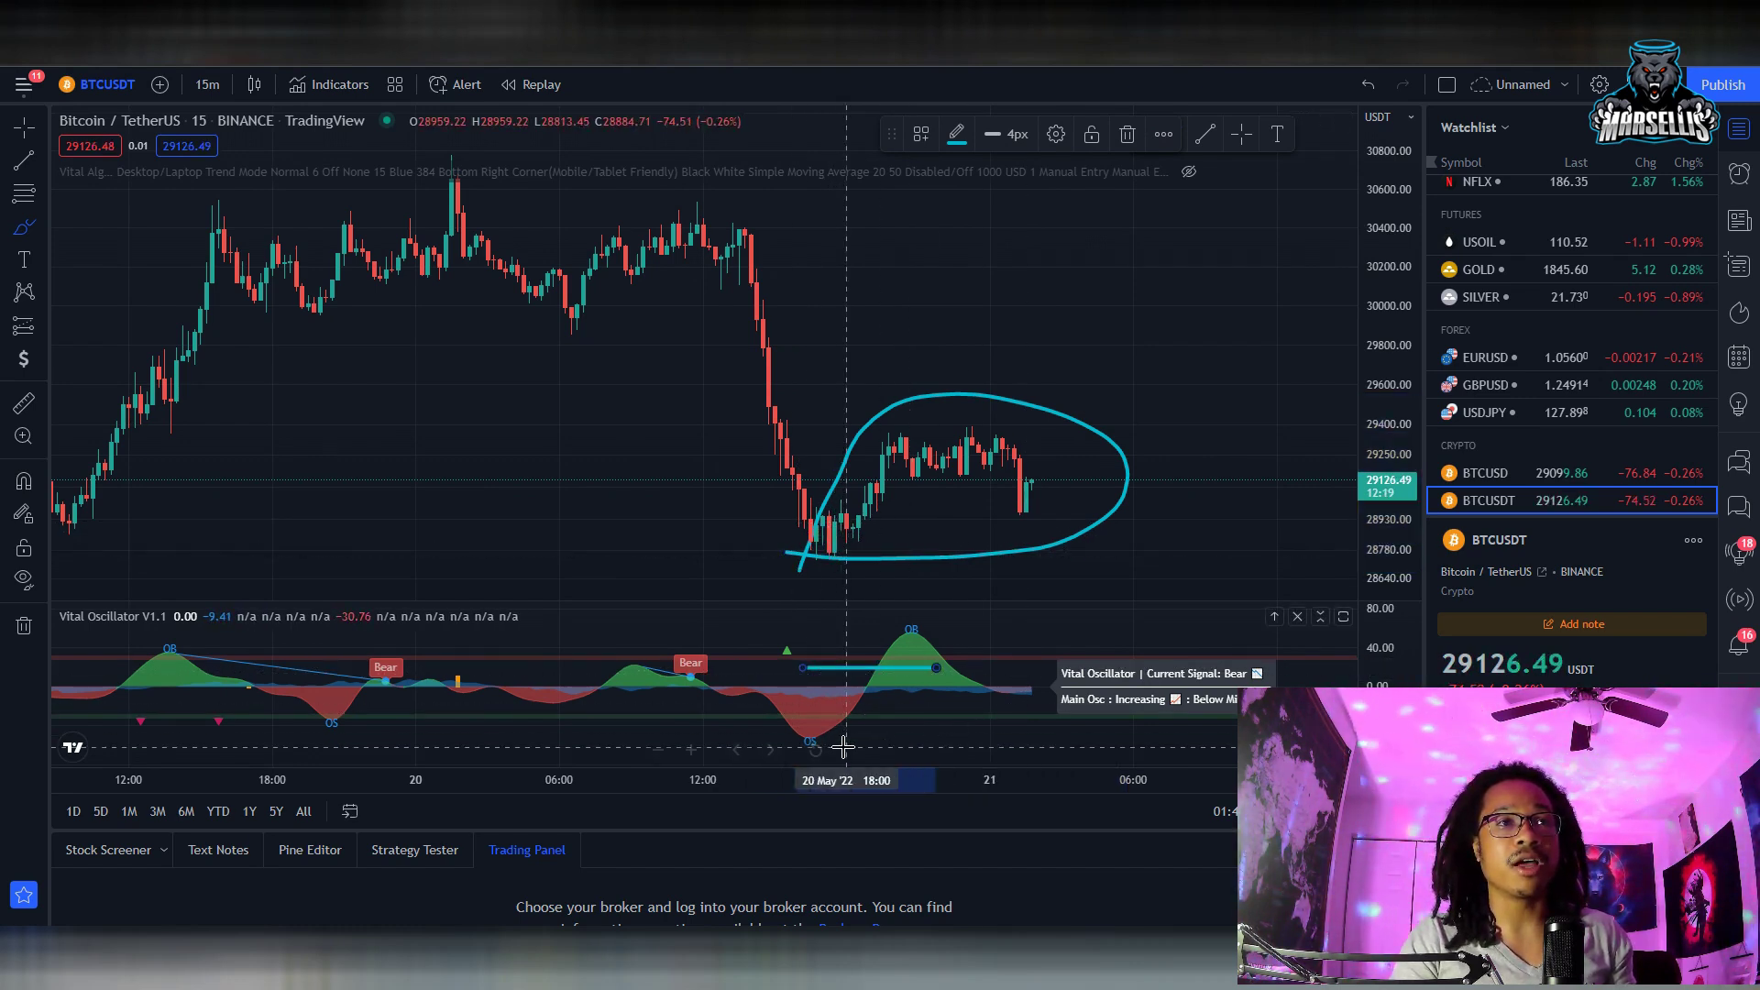
key(ctrl+z)
key(ctrl+z)
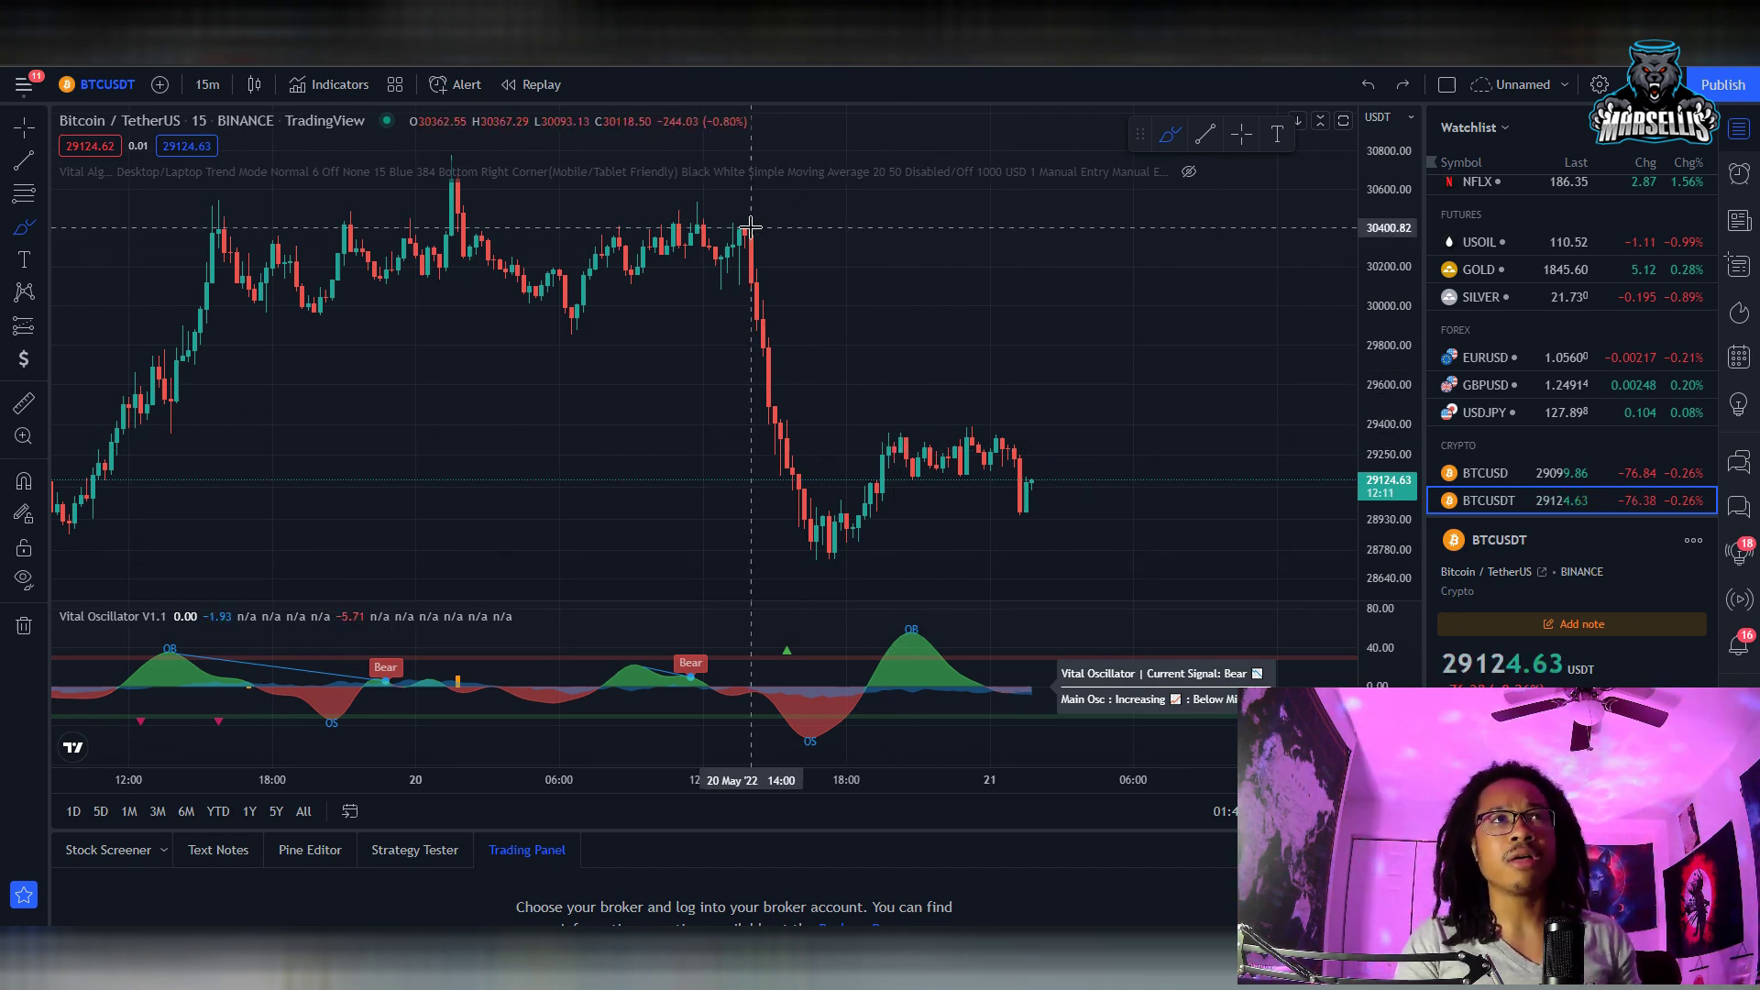
Brush a circle around the candles just before the 20 May drop and an arc around its low, and undo the strokes.
mouse_move(761, 219)
mouse_down()
mouse_move(702, 249)
mouse_move(757, 219)
mouse_up()
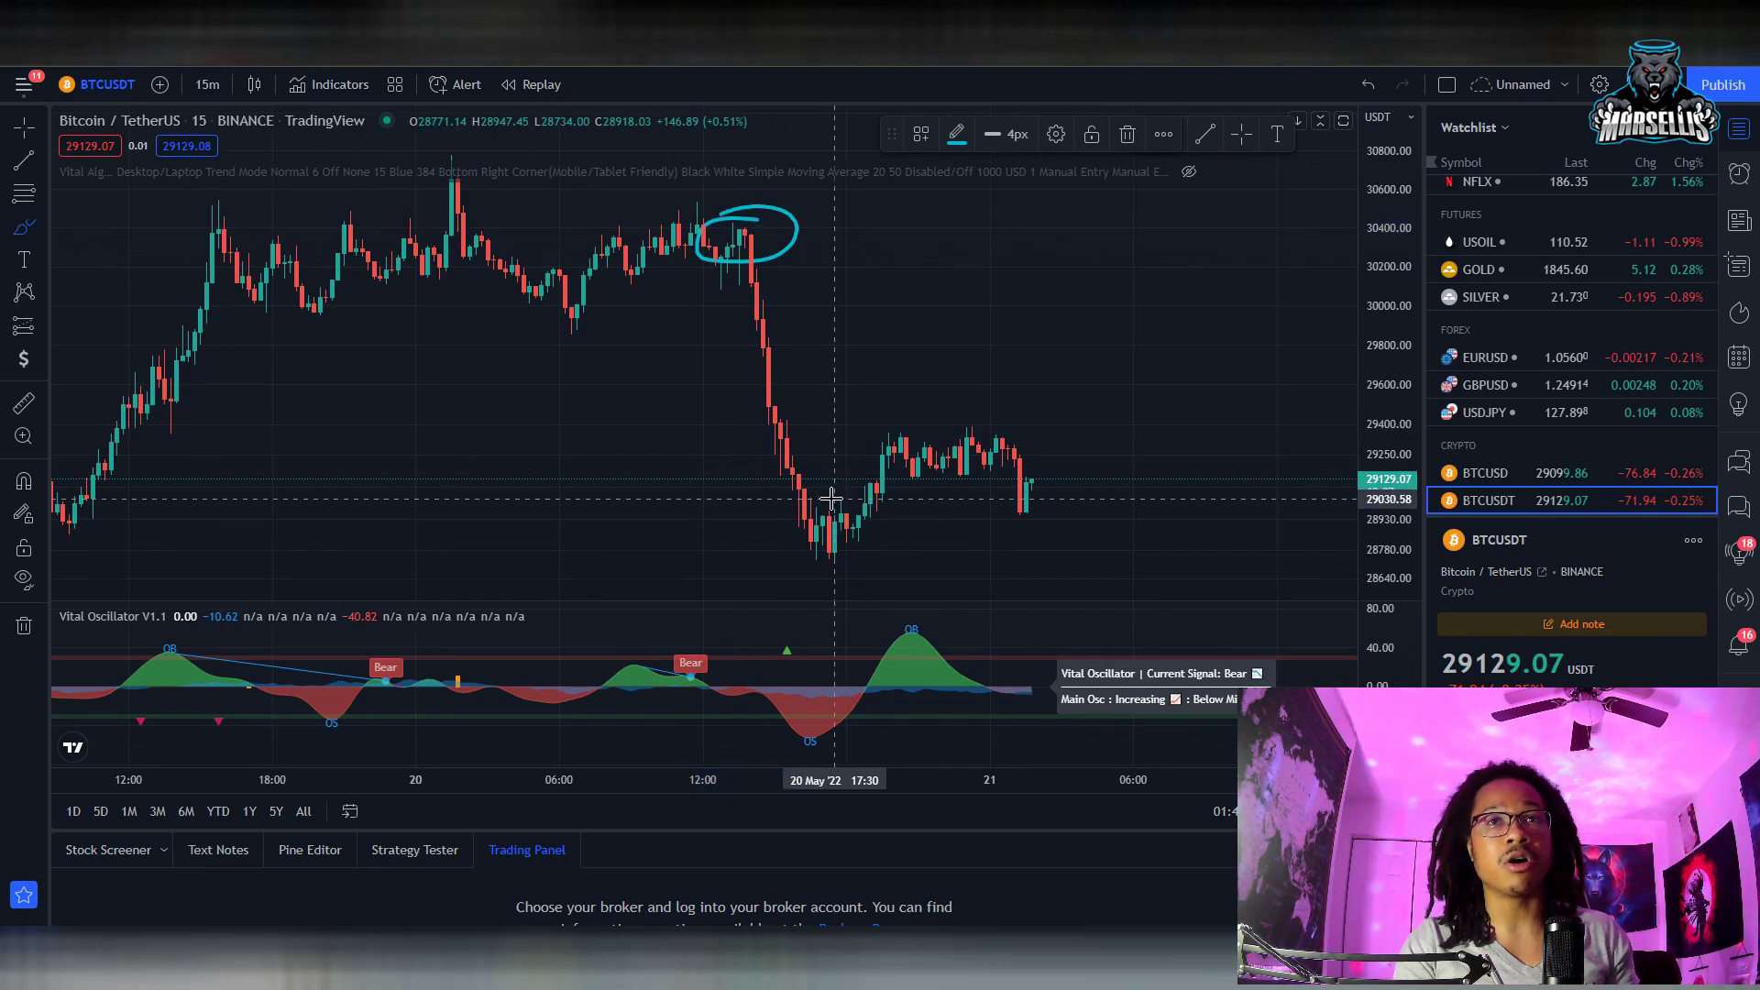
mouse_move(805, 513)
mouse_down()
mouse_move(794, 539)
mouse_move(840, 559)
mouse_up()
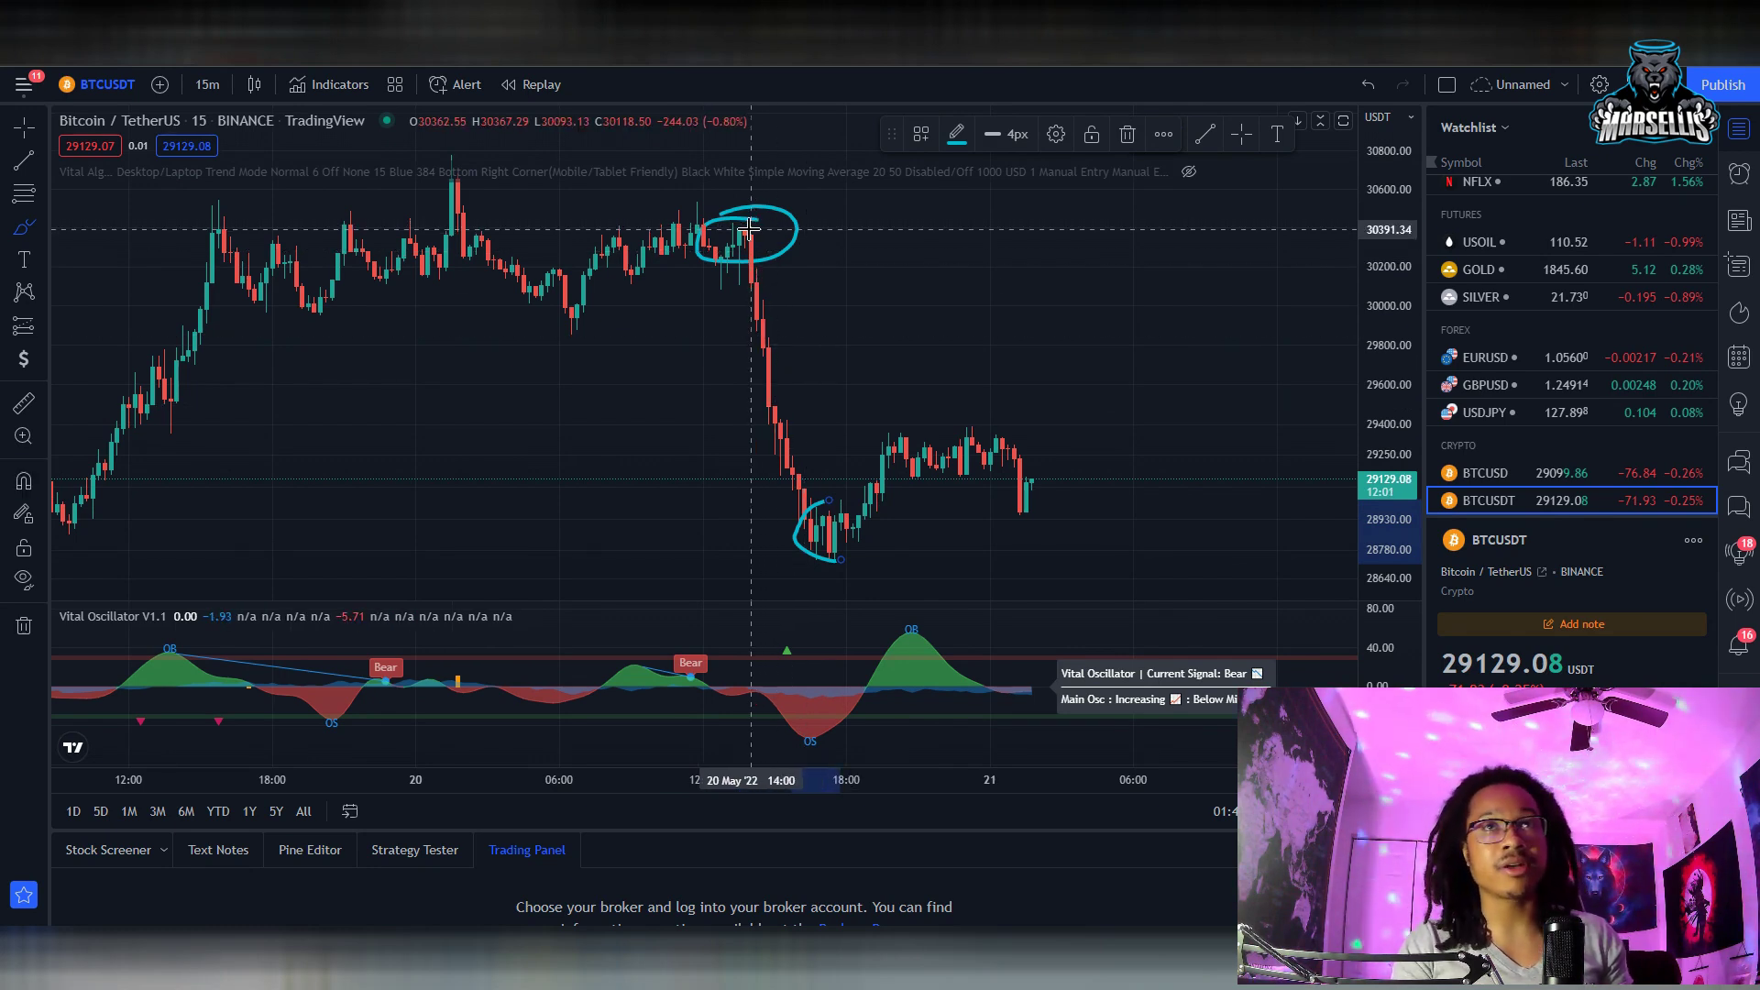
key(ctrl+z)
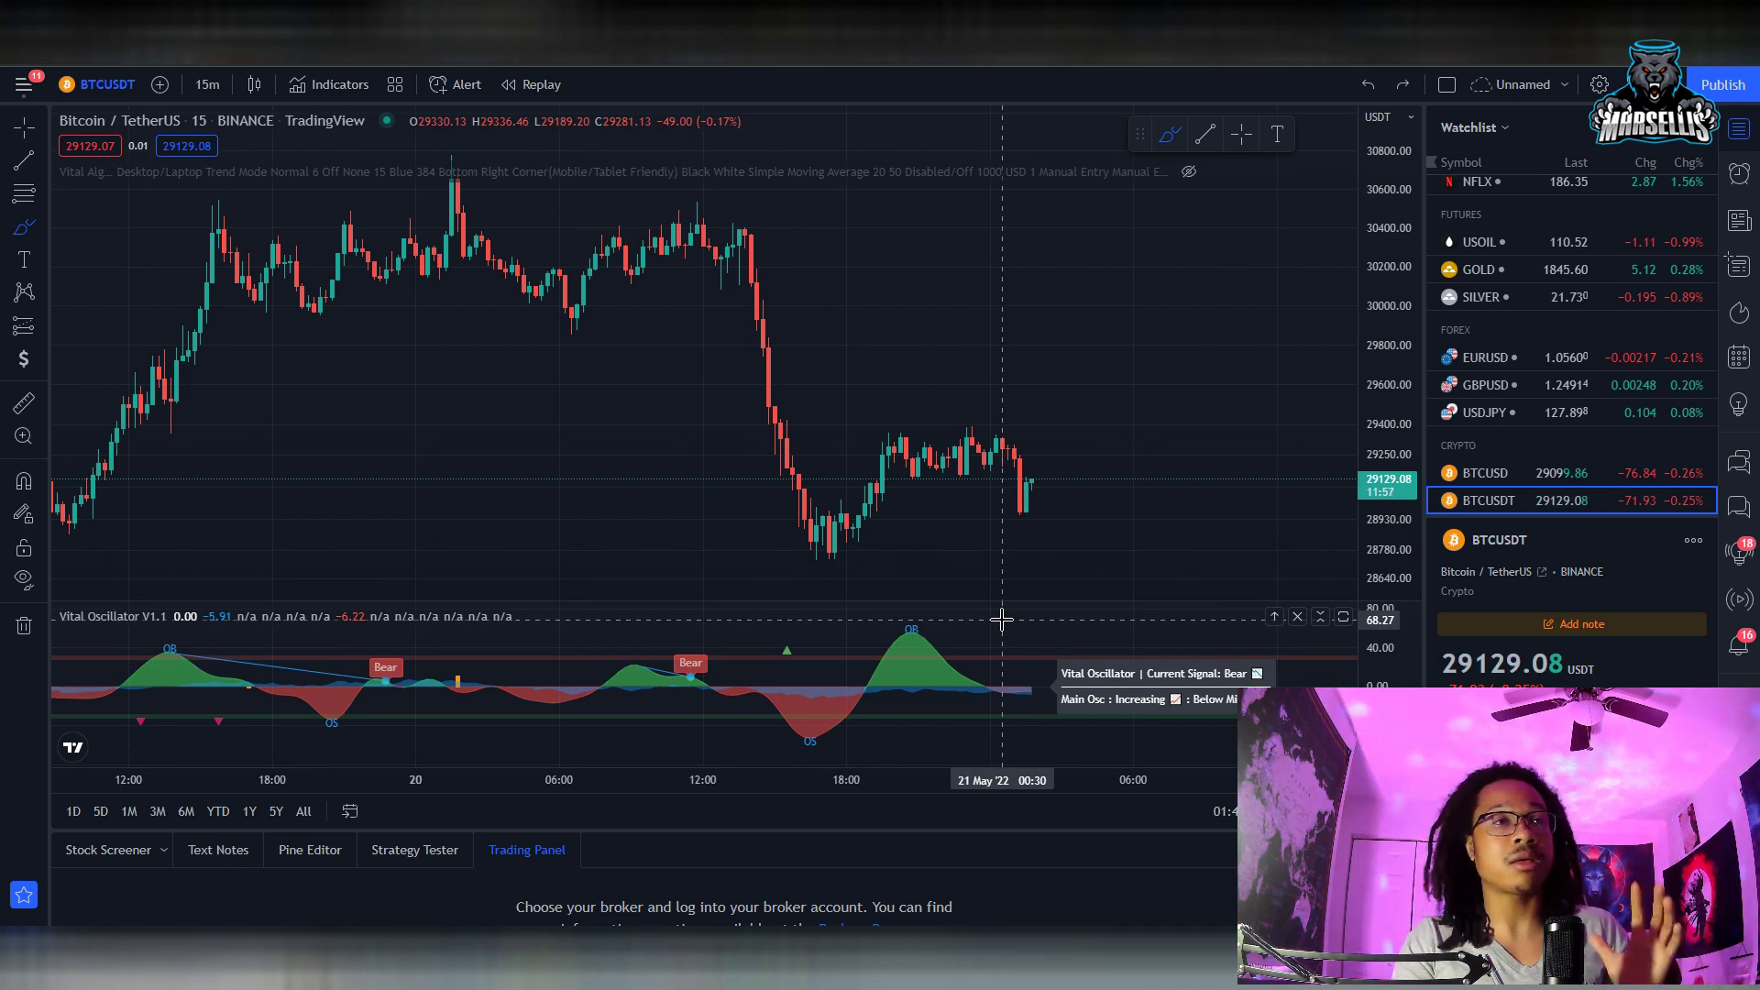
Show the Vital Algo indicator on the BTCUSDT chart again.
scroll(1000, 610, down, 5)
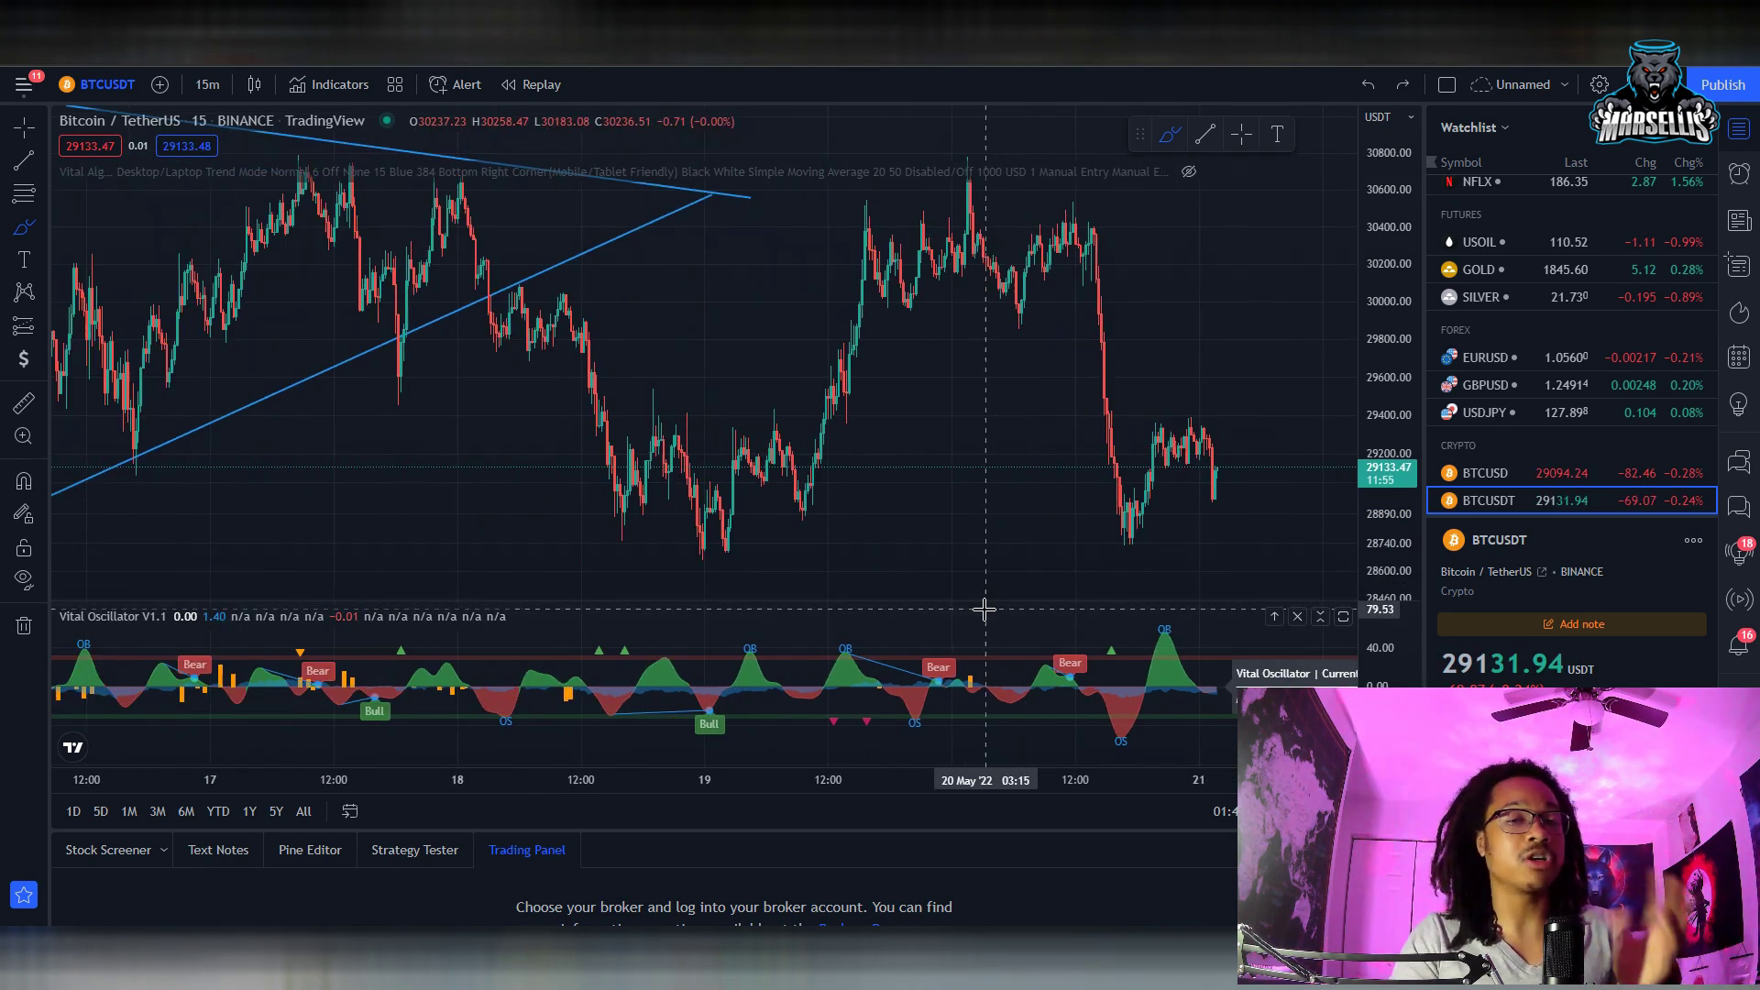
scroll(977, 603, down, 5)
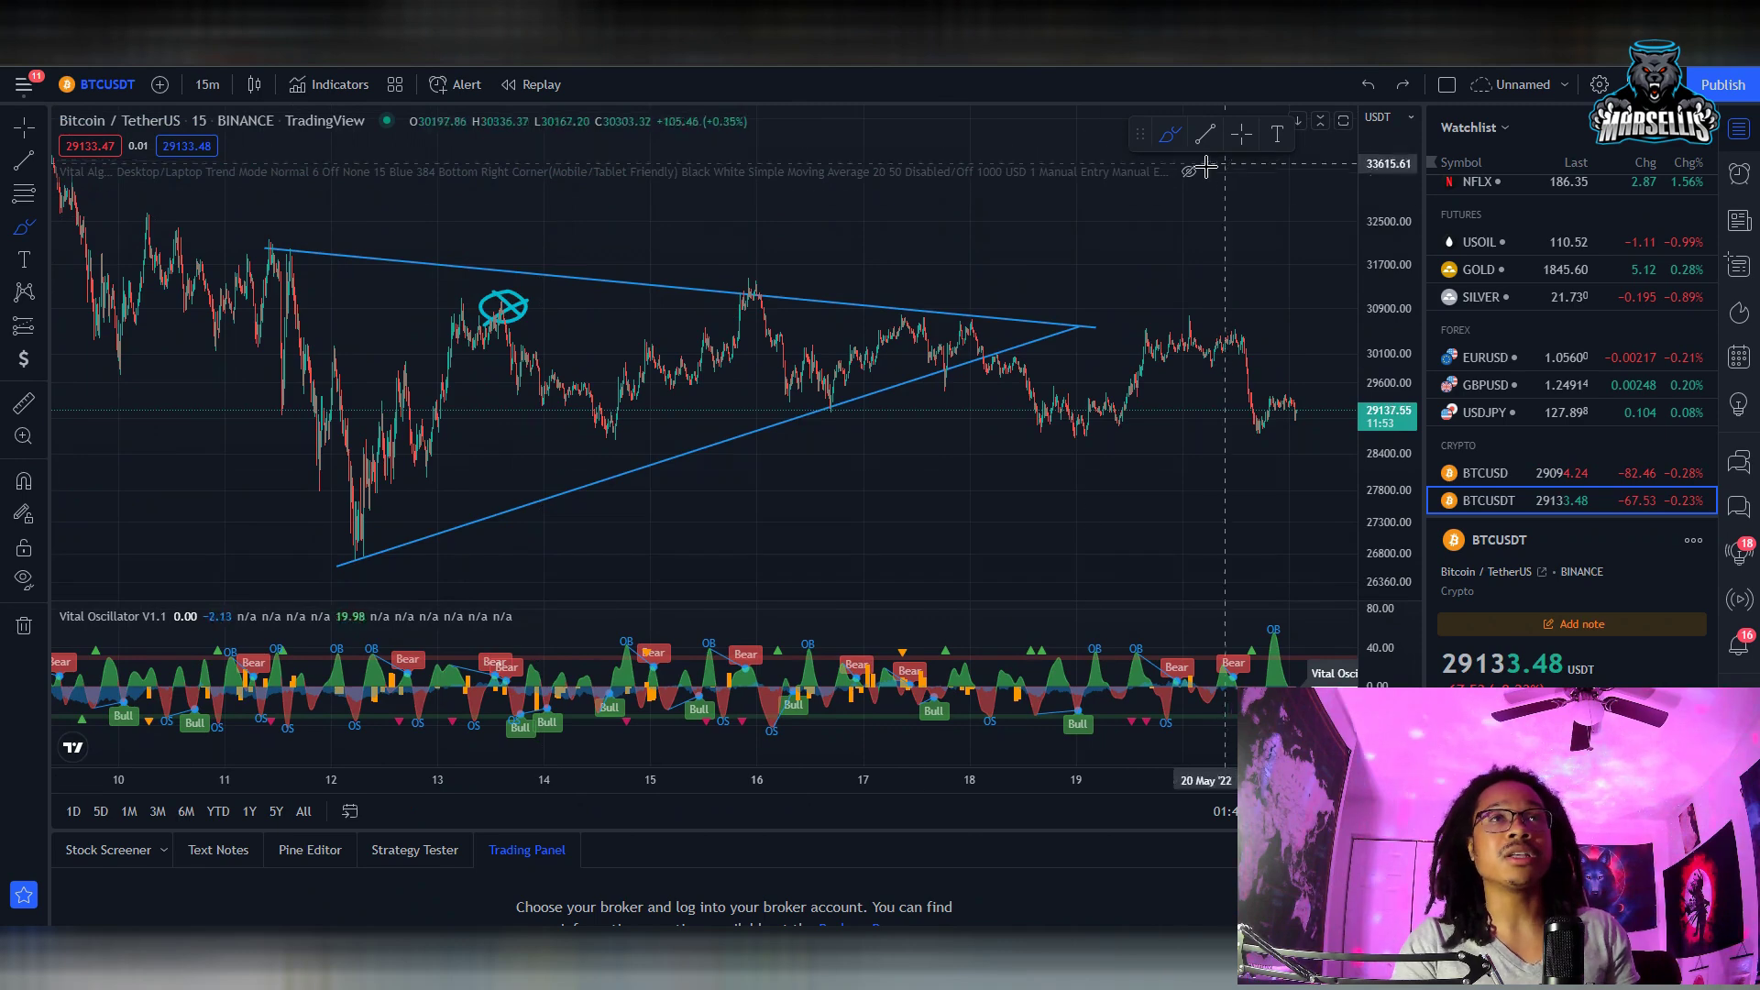
scroll(1170, 315, up, 10)
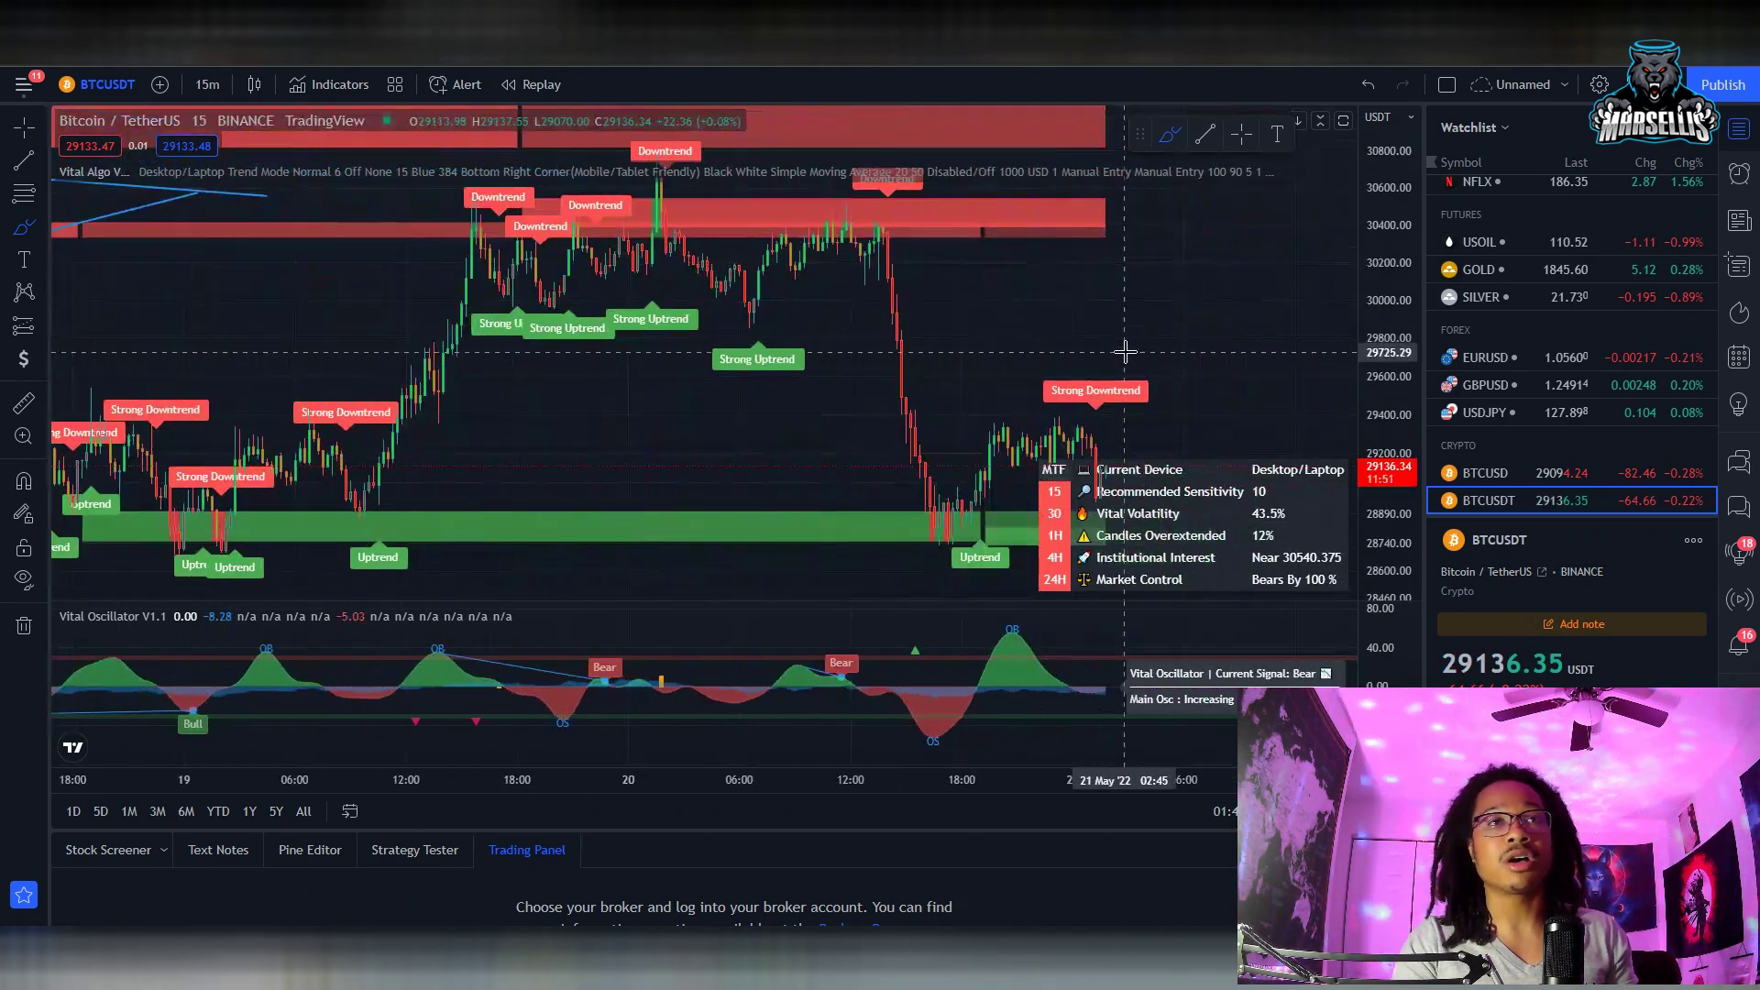
scroll(1070, 369, down, 10)
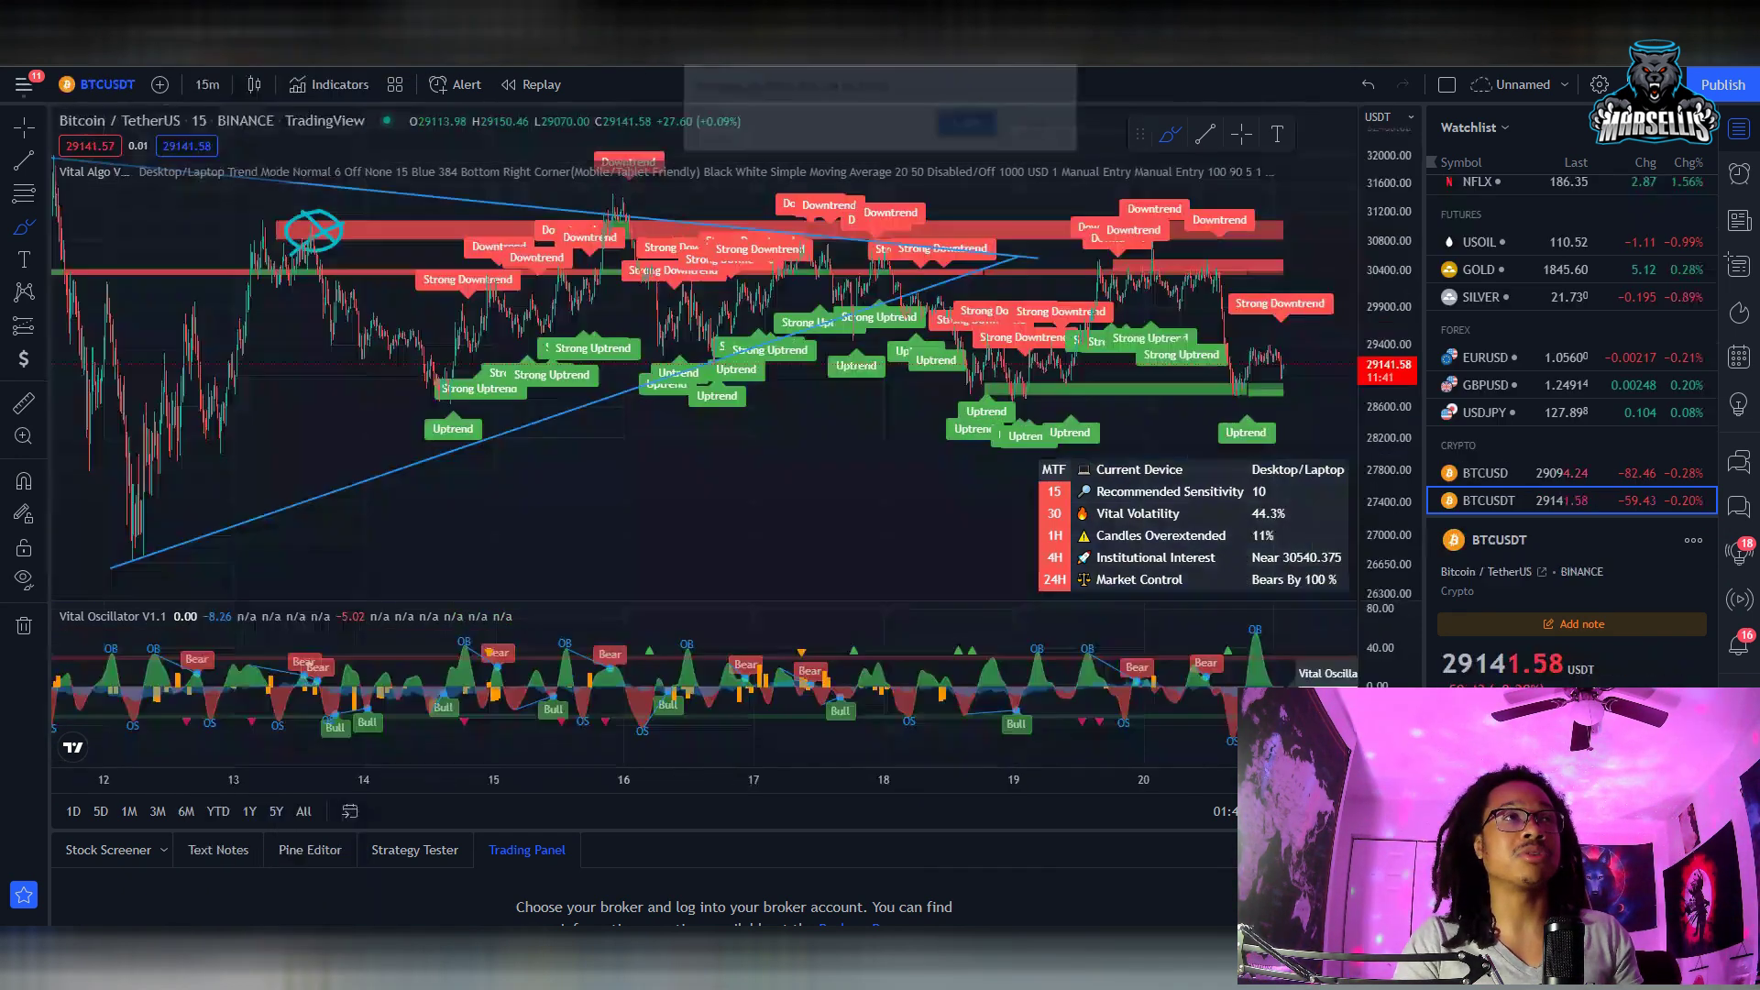
Check Baby Doge Coin's page on CoinGecko and switch back to the coin's chart in TradingView.
click(968, 124)
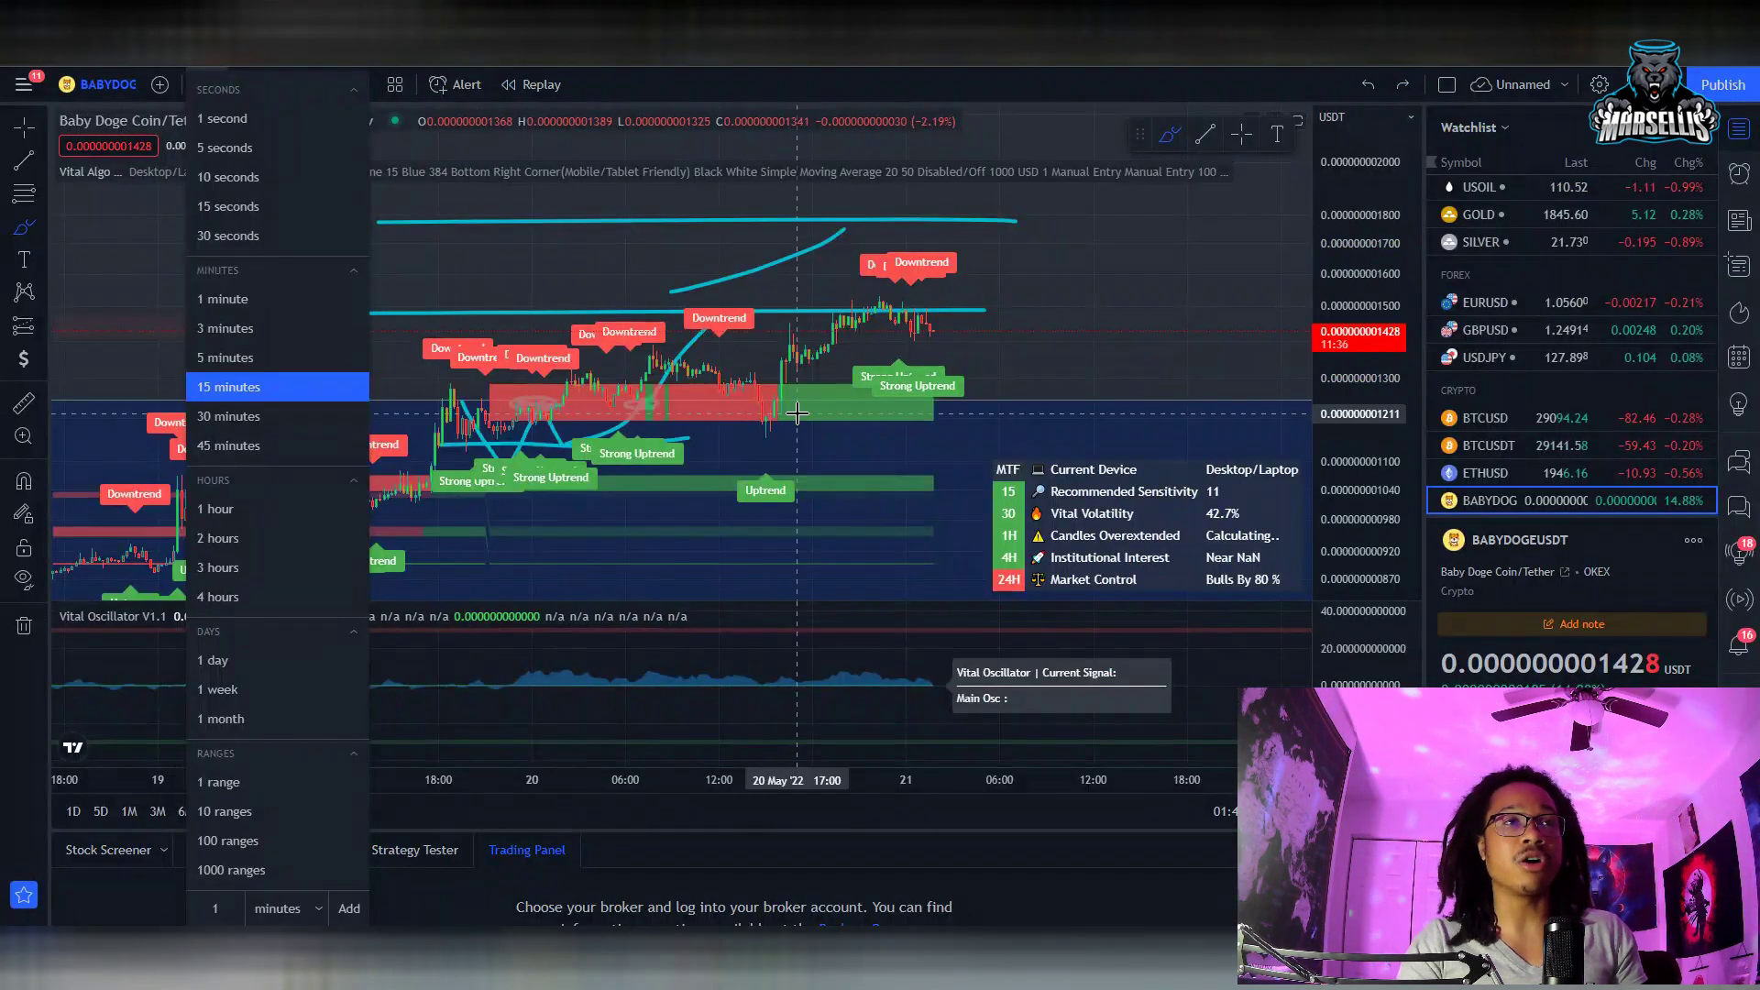
scroll(797, 413, up, 5)
drag(819, 320, 909, 347)
key(ctrl+z)
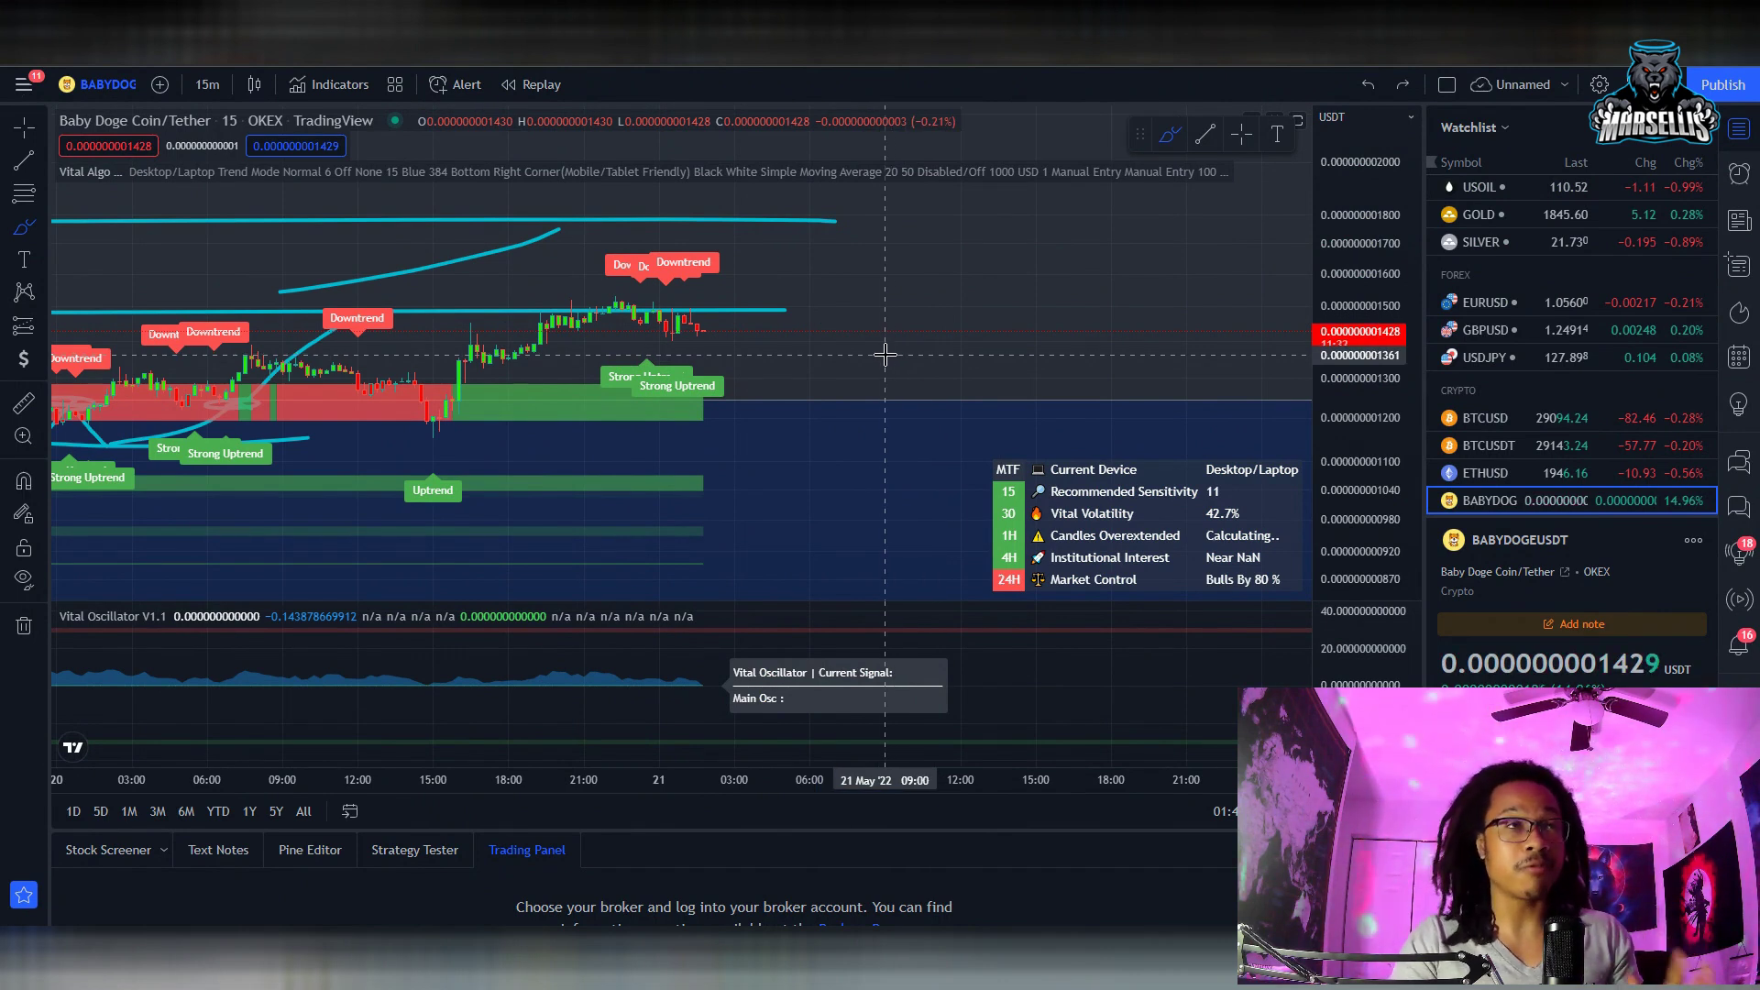
Brush a falling curve from the latest BABYDOGEUSDT candles to a support line at about 0.000000001242, and undo the strokes.
scroll(884, 355, down, 5)
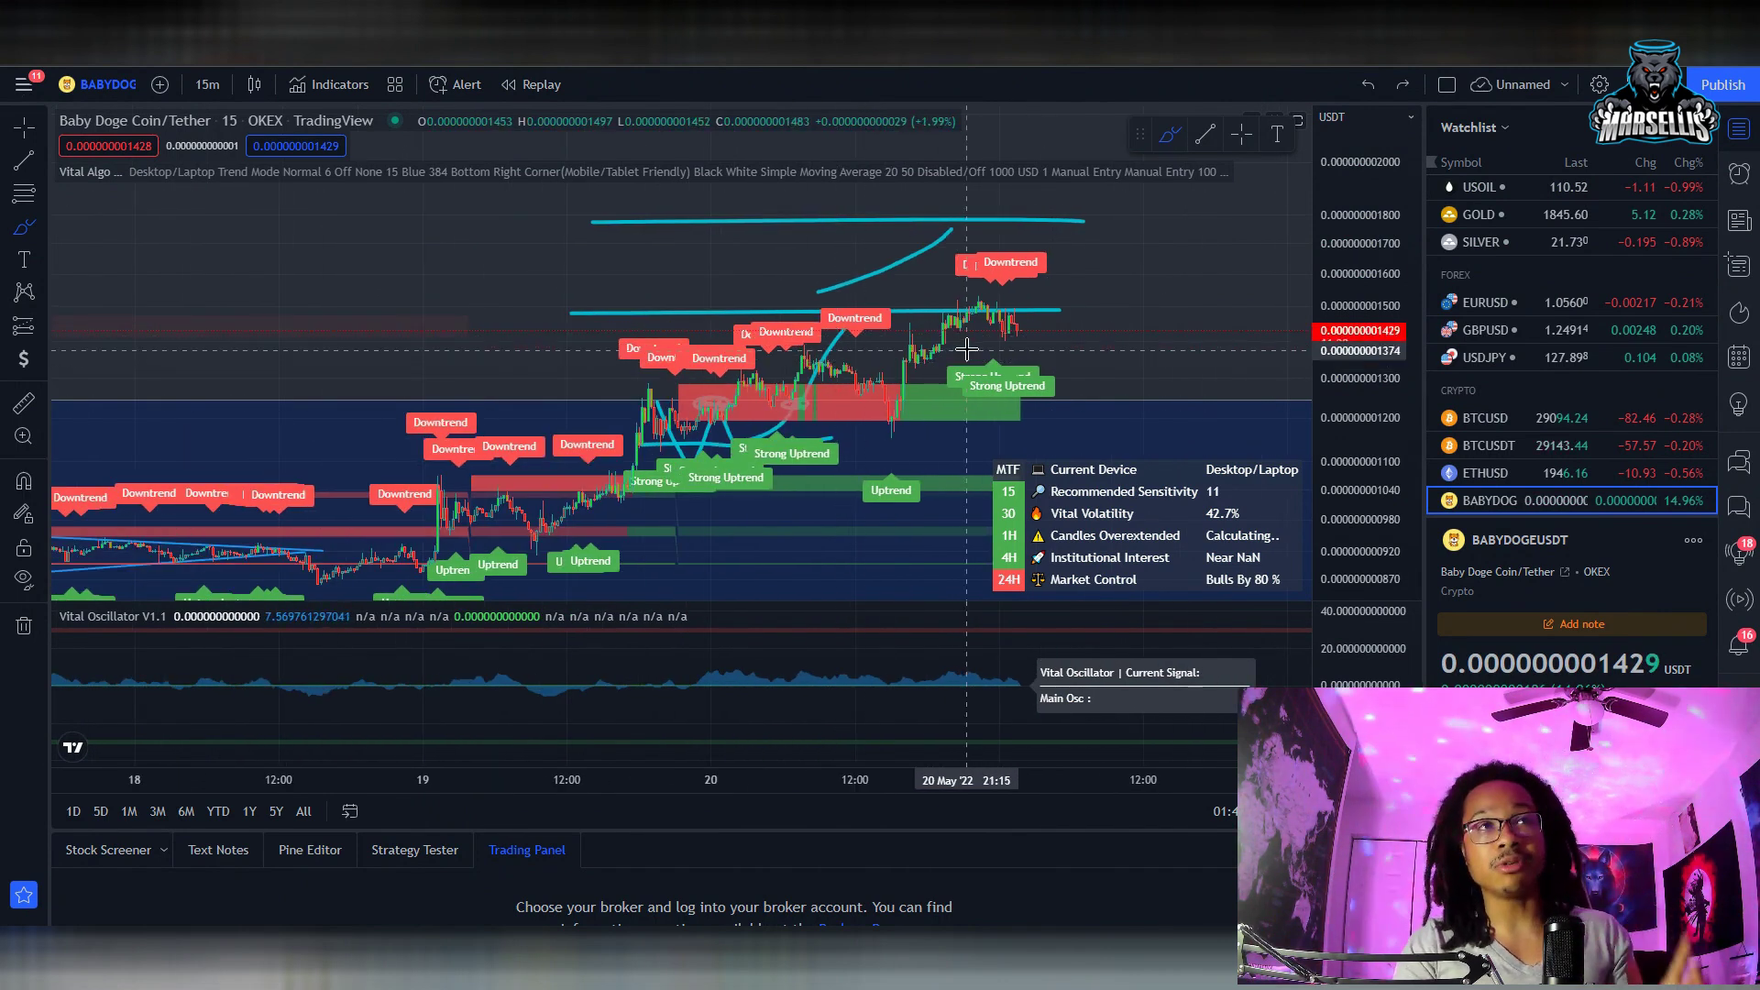
scroll(966, 350, up, 4)
mouse_move(737, 319)
mouse_down()
mouse_move(798, 394)
mouse_move(700, 400)
mouse_move(943, 408)
mouse_up()
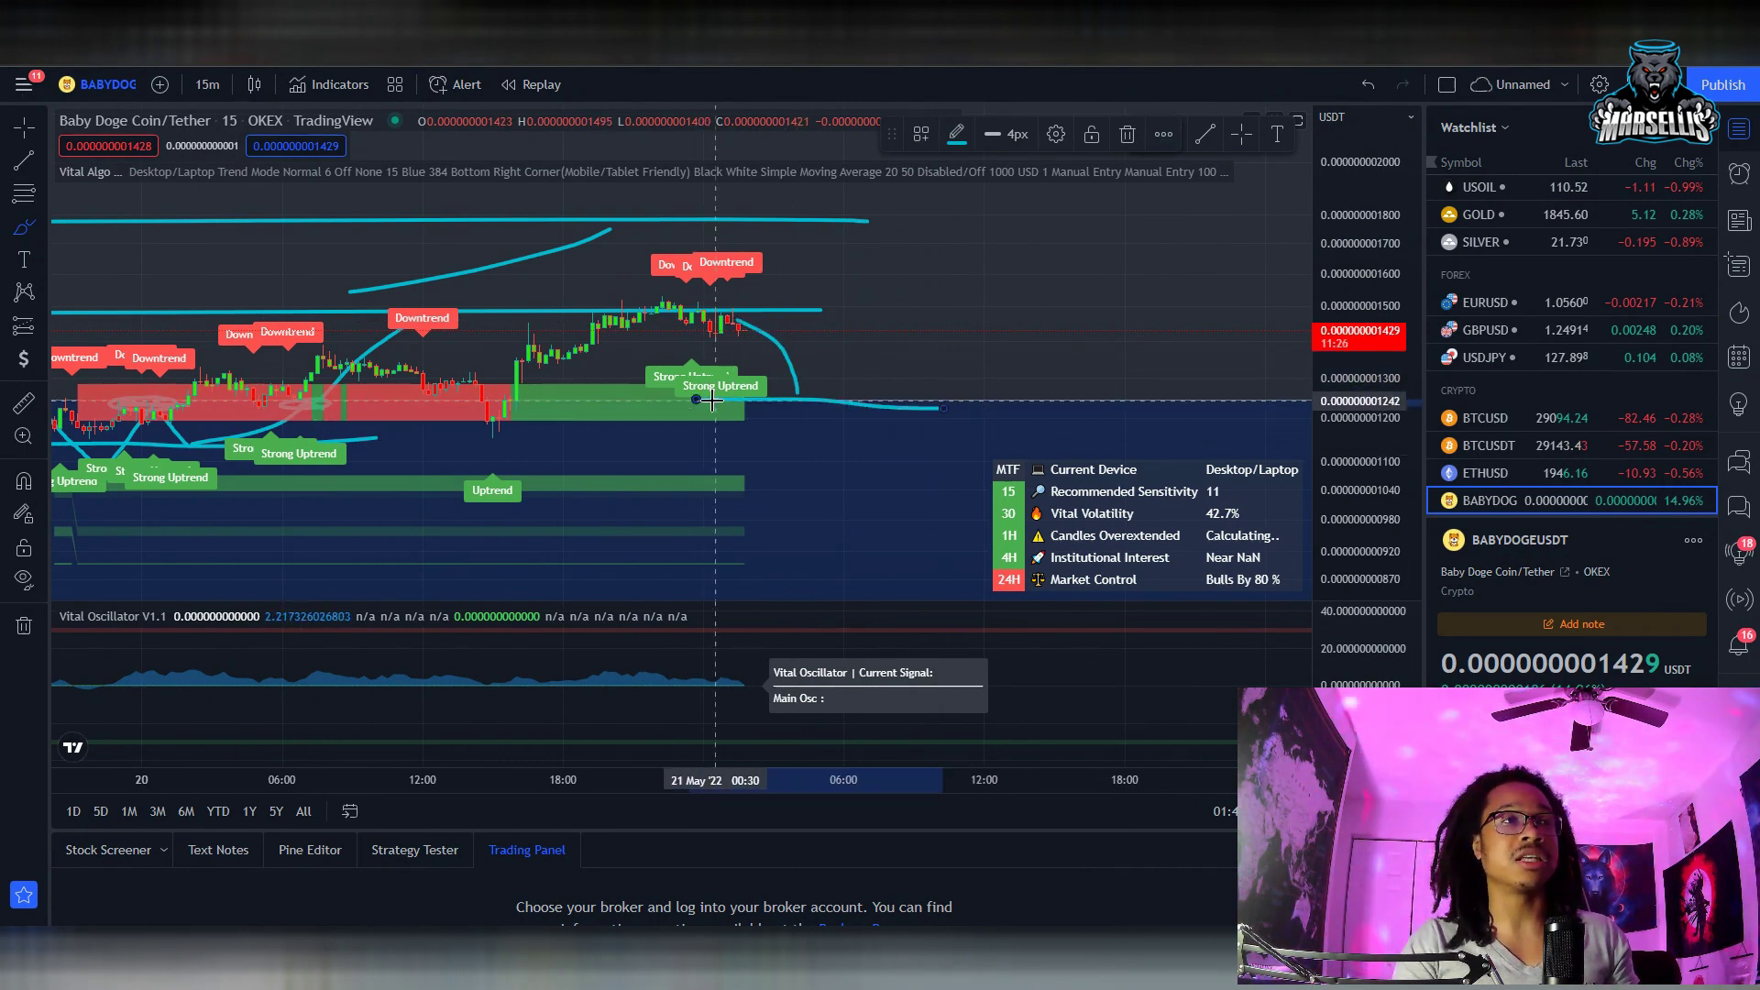
key(ctrl+z)
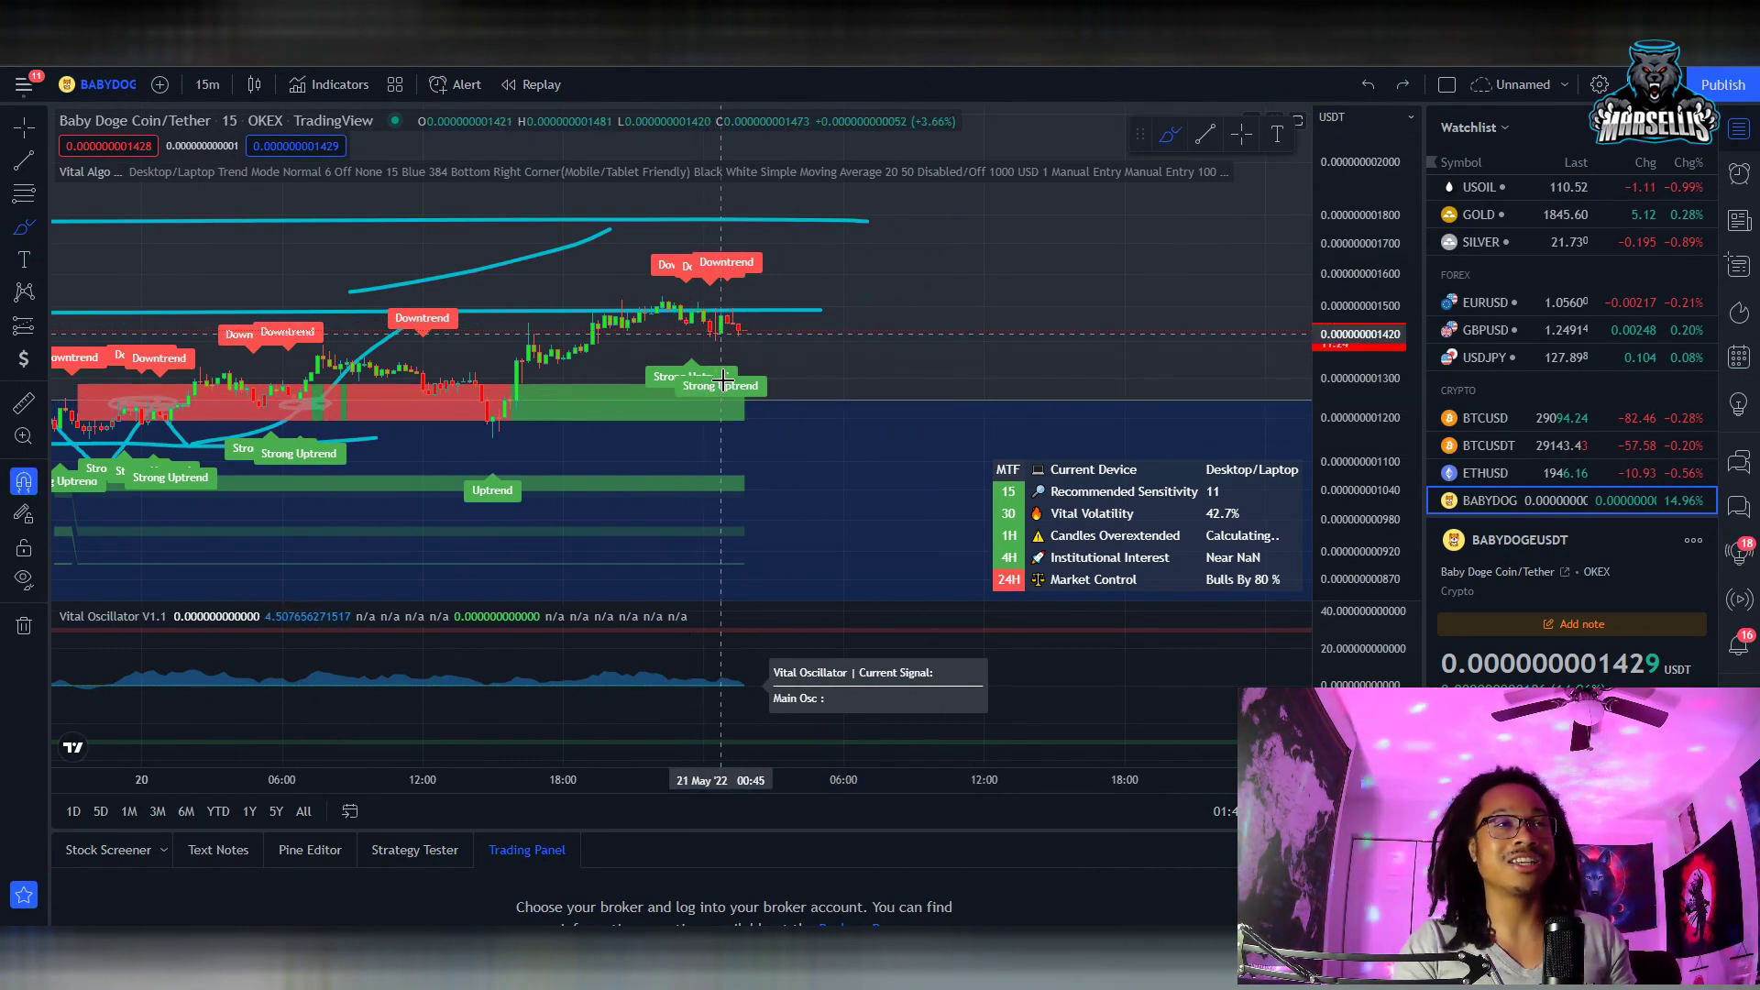
Brush a circle and a horizontal support line around the 19 May lows just above 0.00000000095, and undo the strokes.
scroll(724, 422, down, 5)
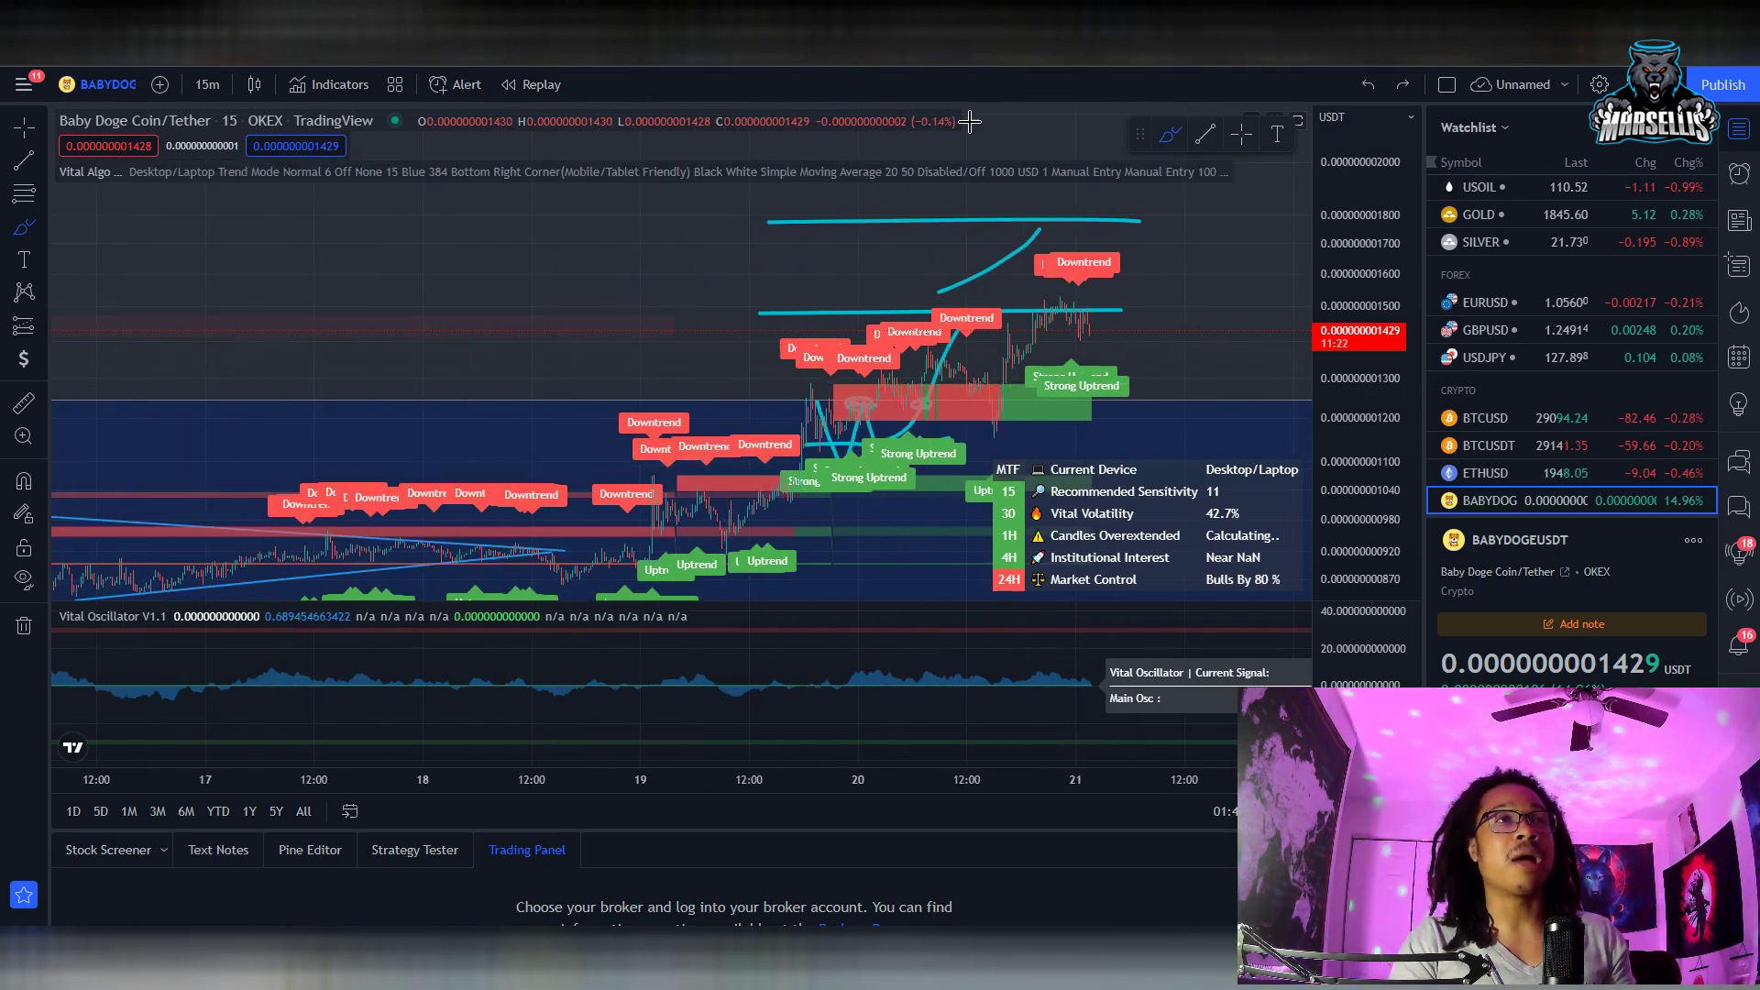
click(1239, 135)
scroll(825, 358, up, 5)
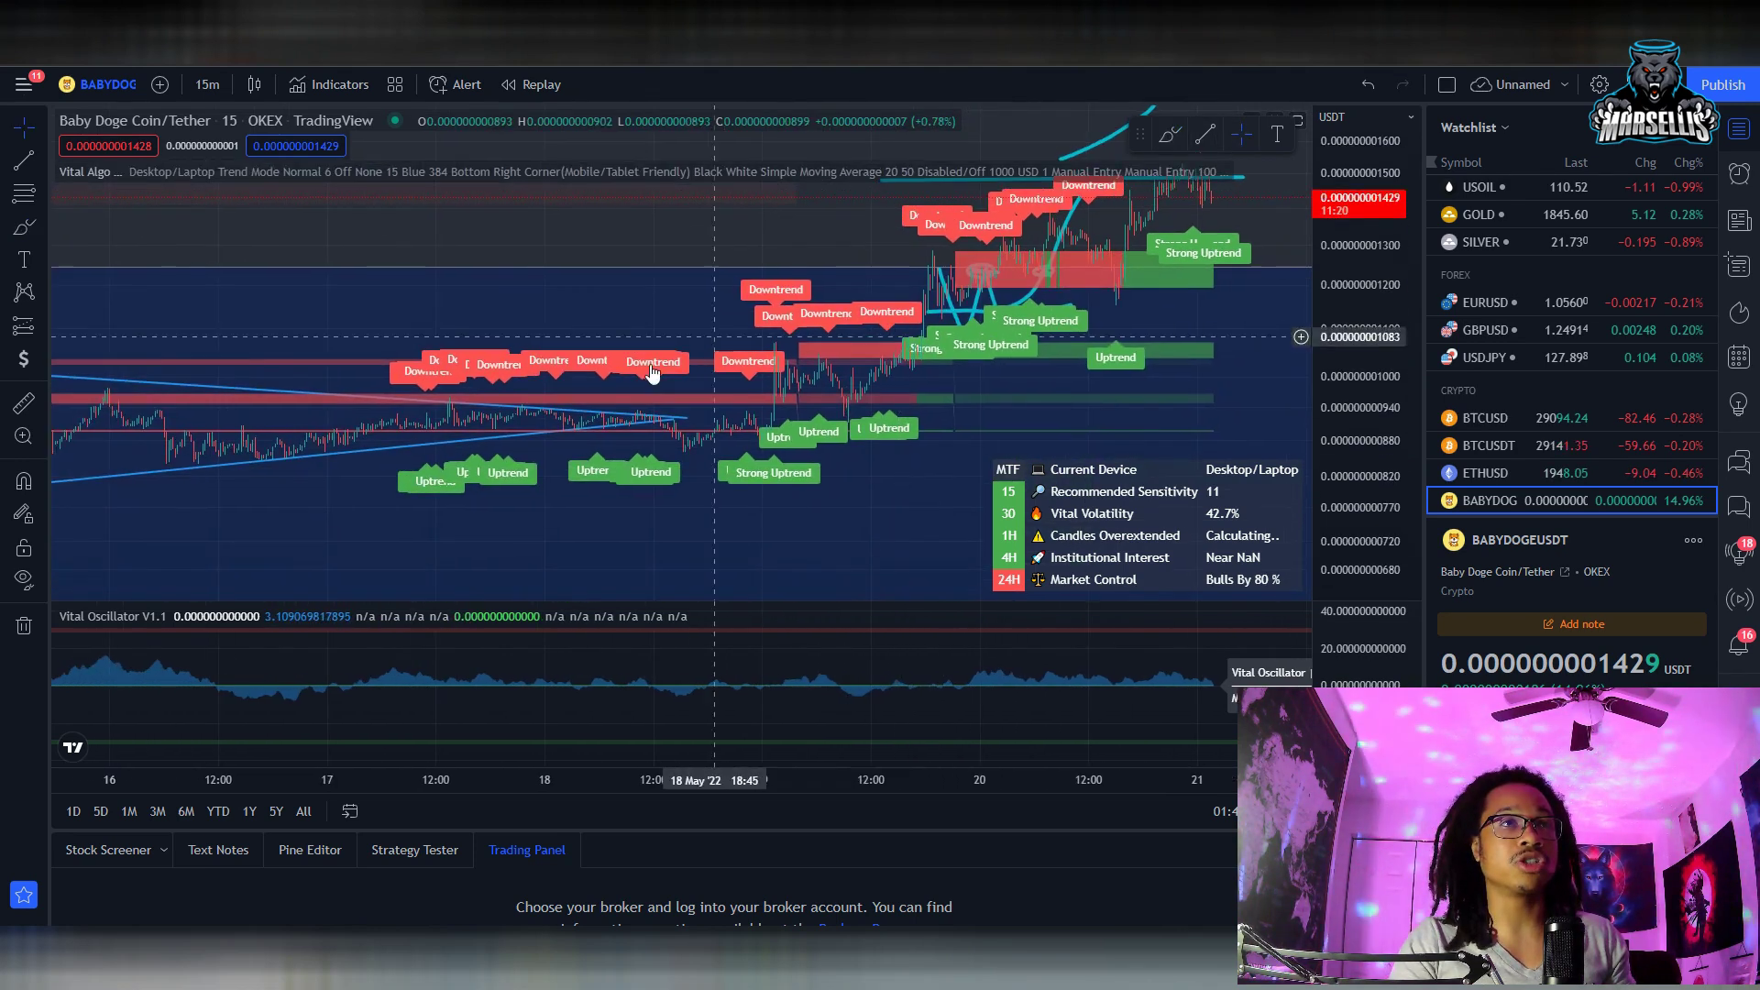
drag(436, 289, 914, 220)
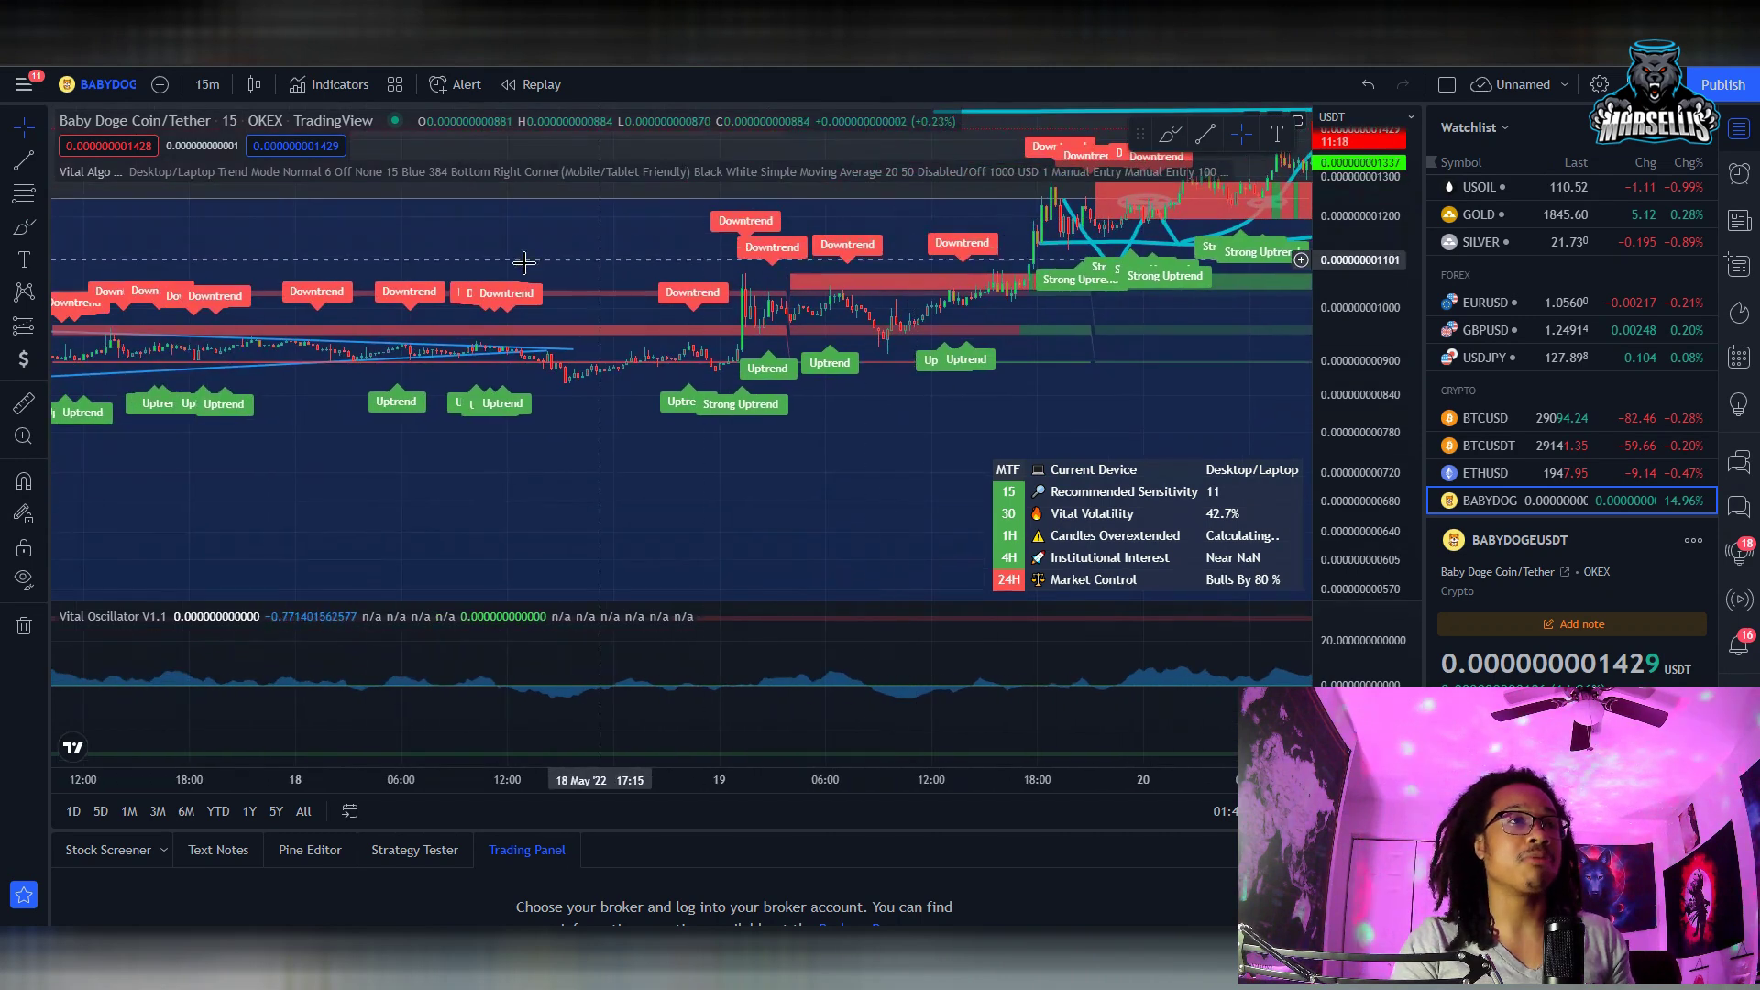
click(1397, 811)
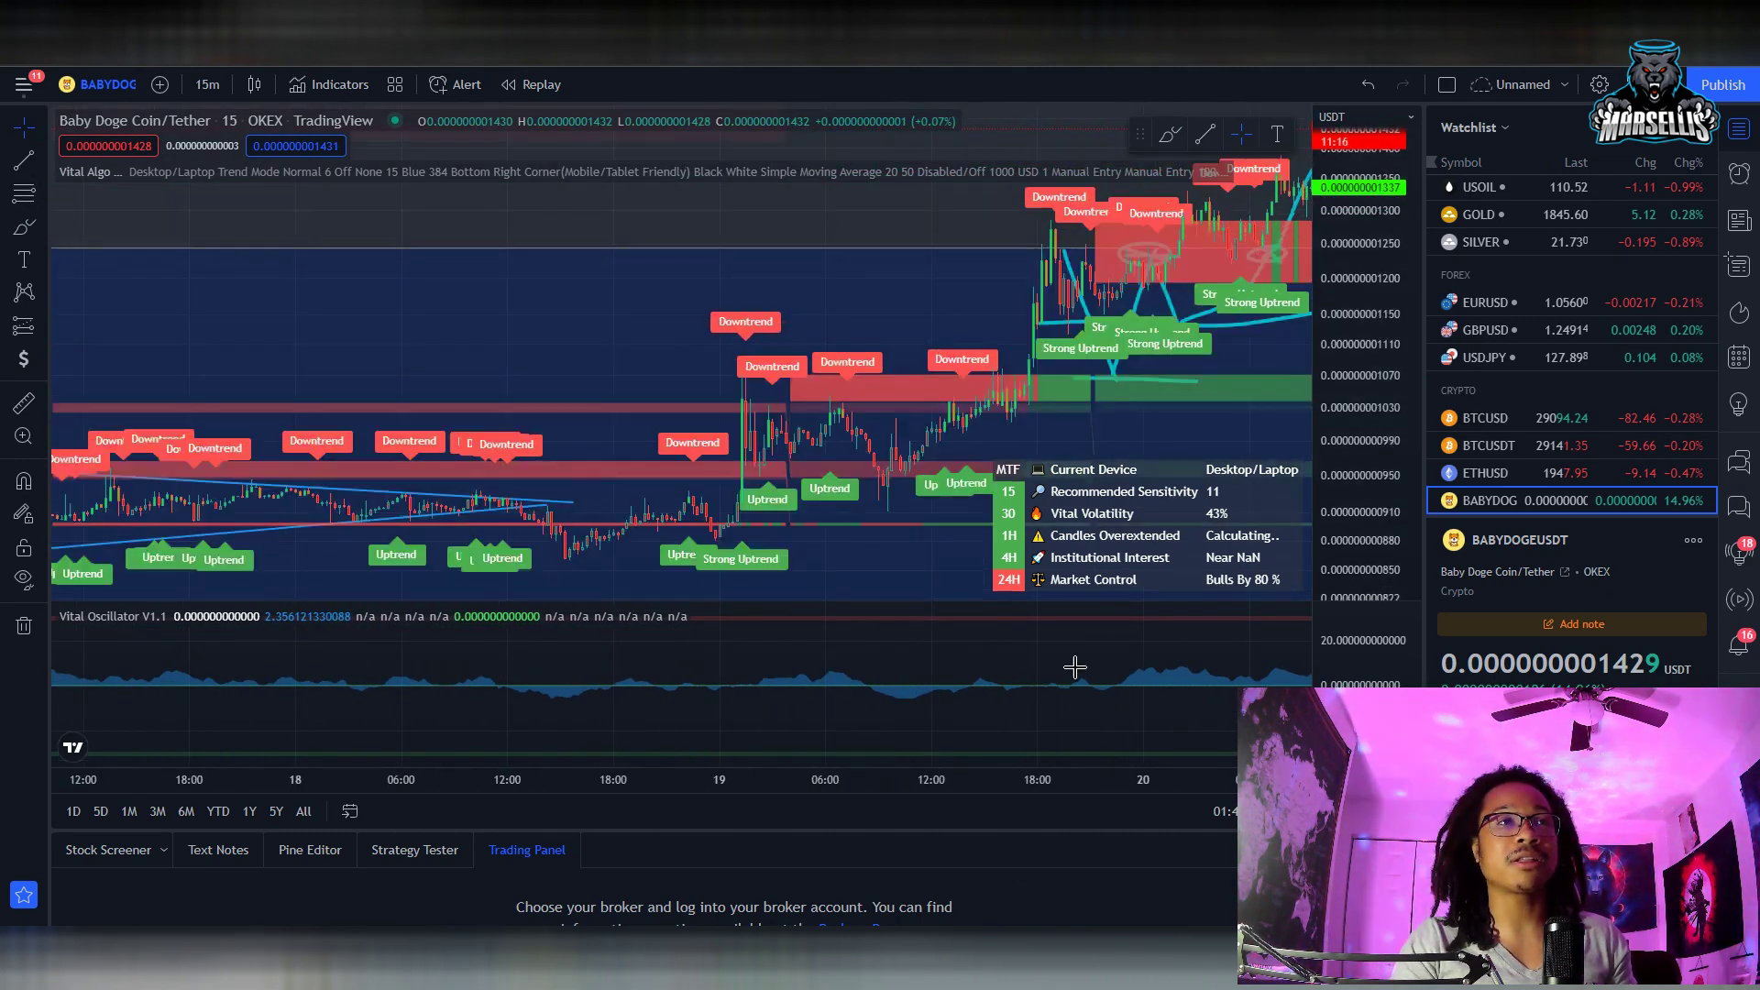
click(20, 223)
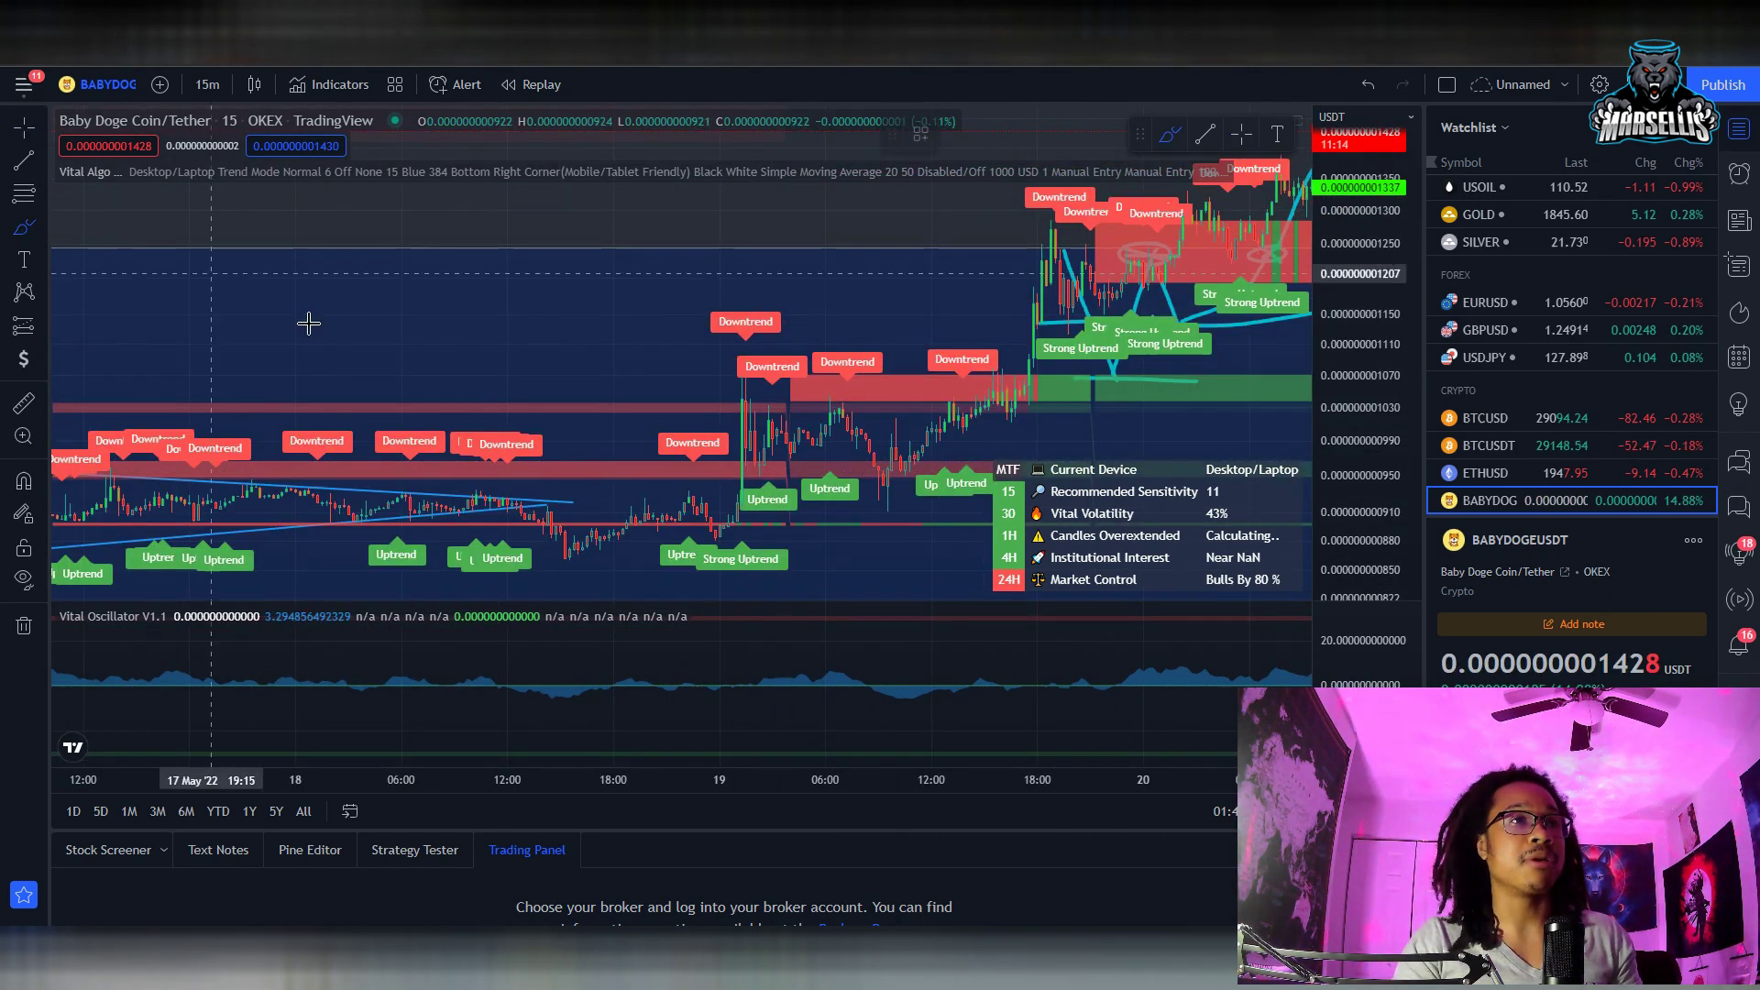
mouse_move(926, 455)
mouse_down()
mouse_move(836, 469)
mouse_move(926, 445)
mouse_move(992, 467)
mouse_up()
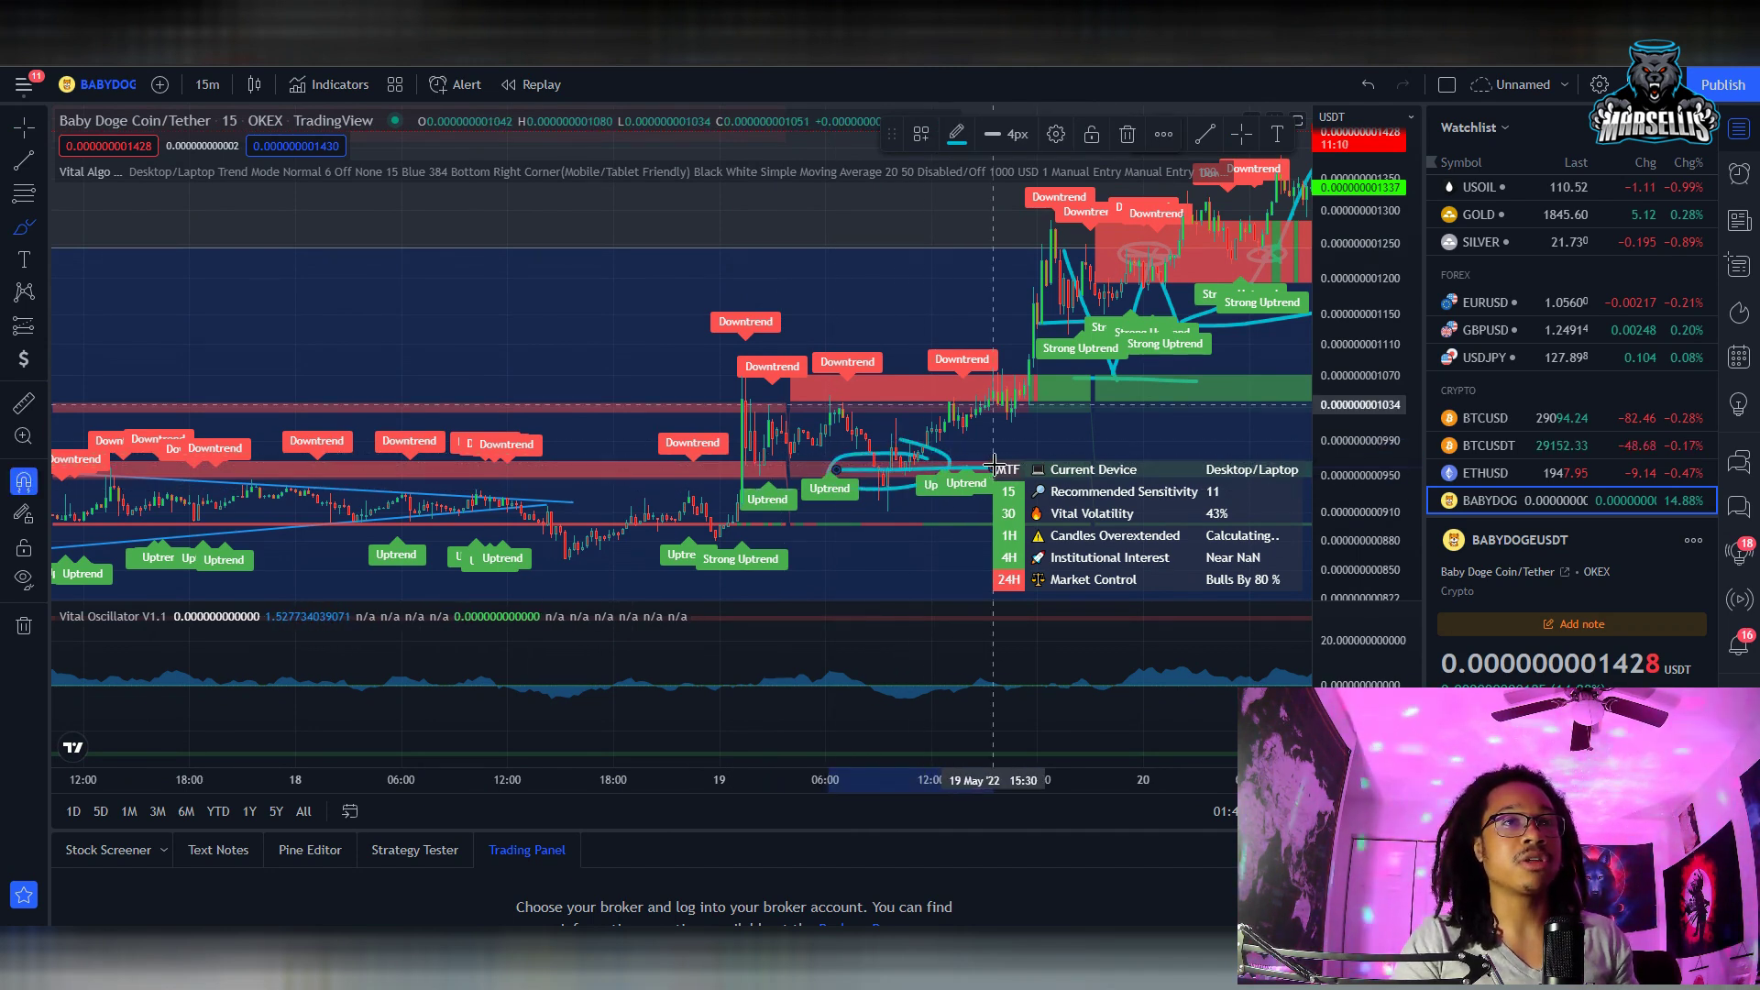
key(ctrl+z)
key(ctrl+z)
Brush a rising curve from the latest BABYDOGEUSDT candles up to about 0.000000001799.
scroll(1072, 432, up, 5)
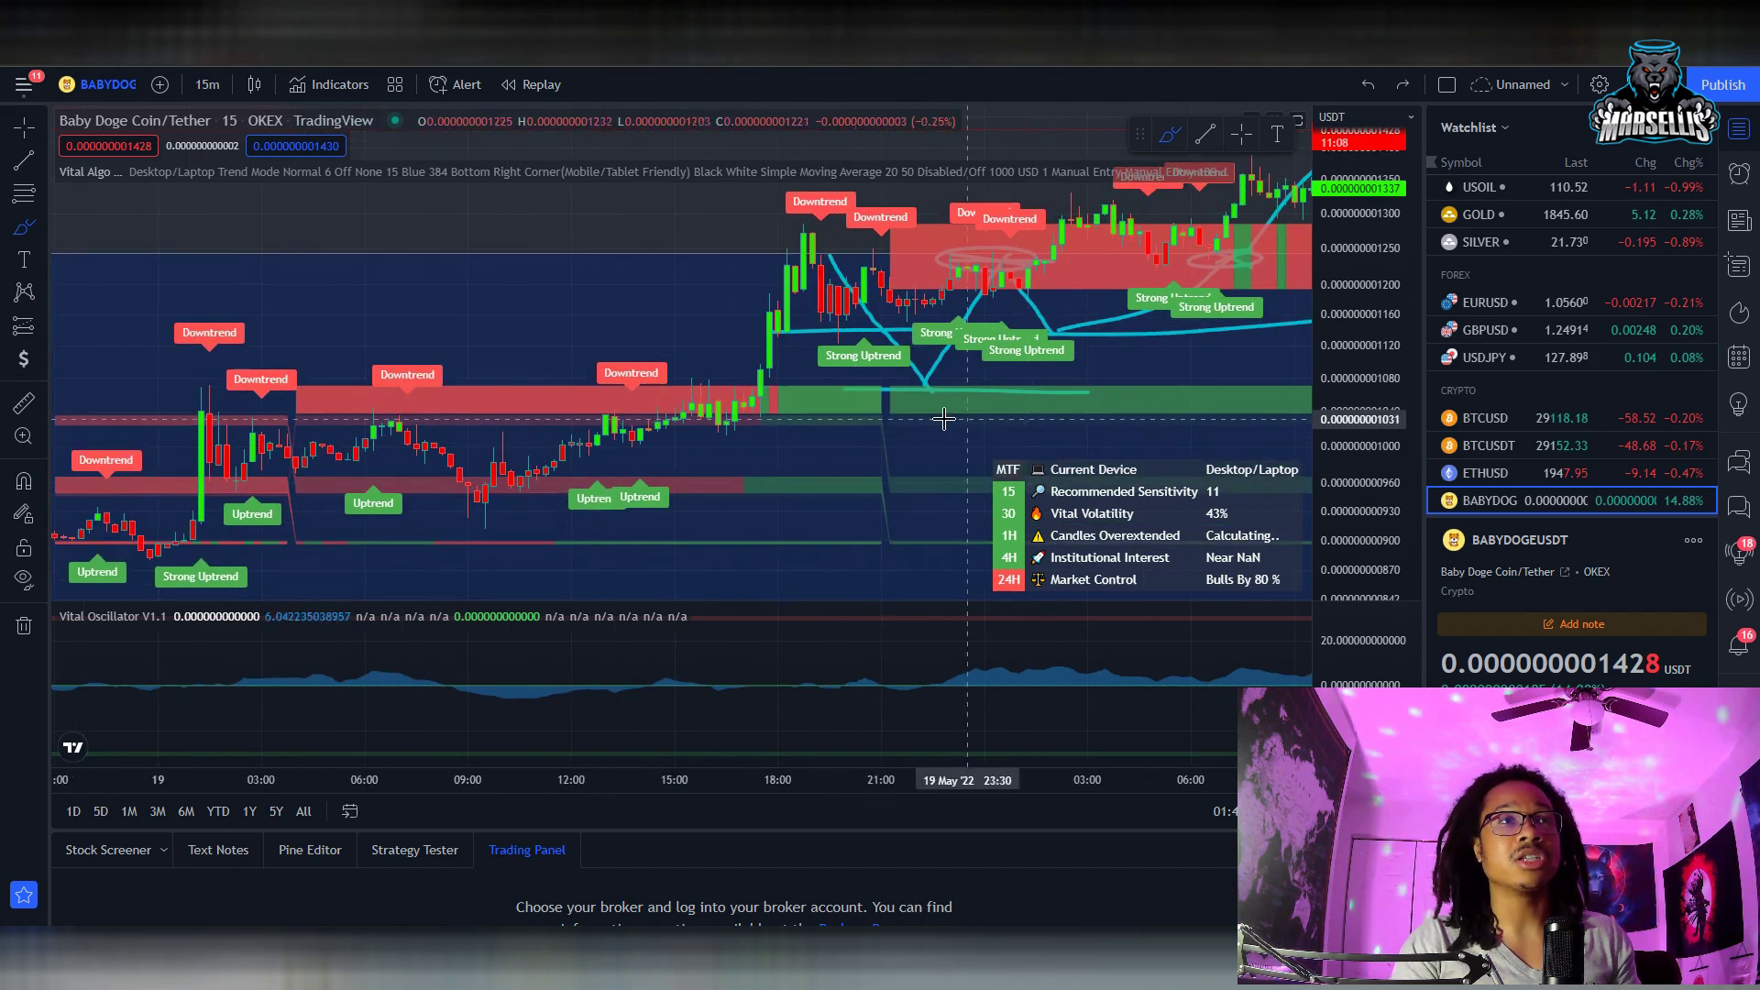
scroll(1100, 229, down, 5)
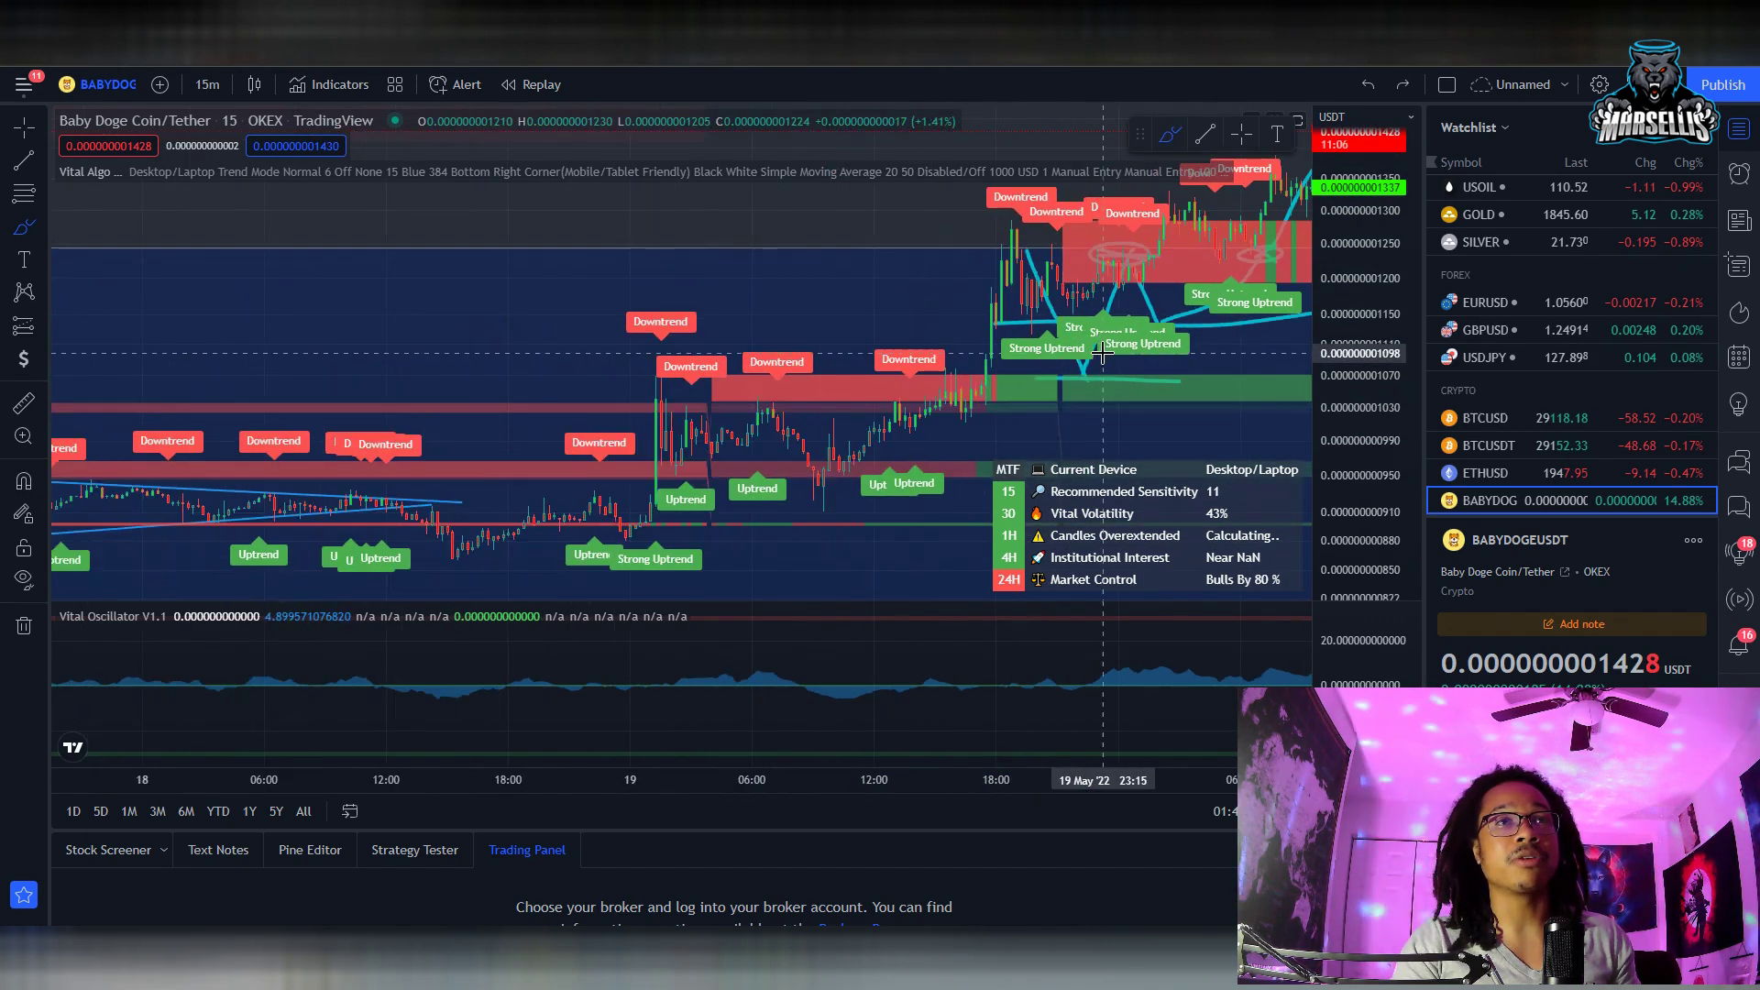
drag(1072, 279, 550, 286)
scroll(730, 341, up, 10)
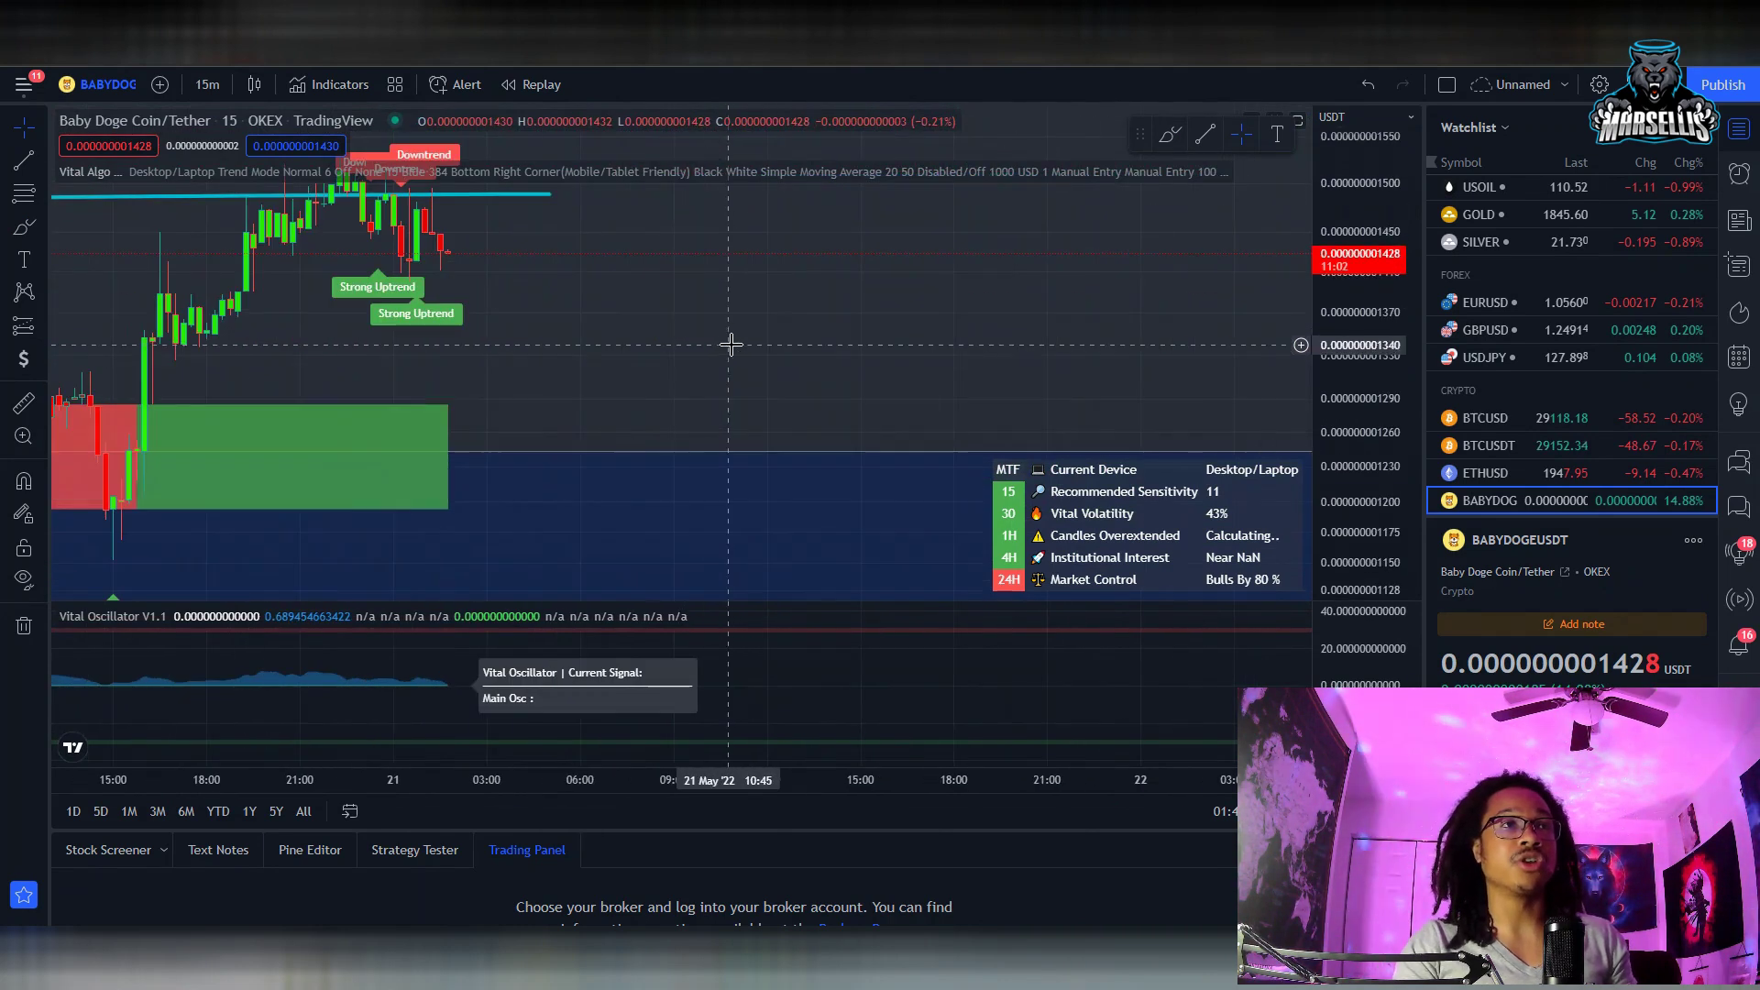
drag(737, 345, 1135, 350)
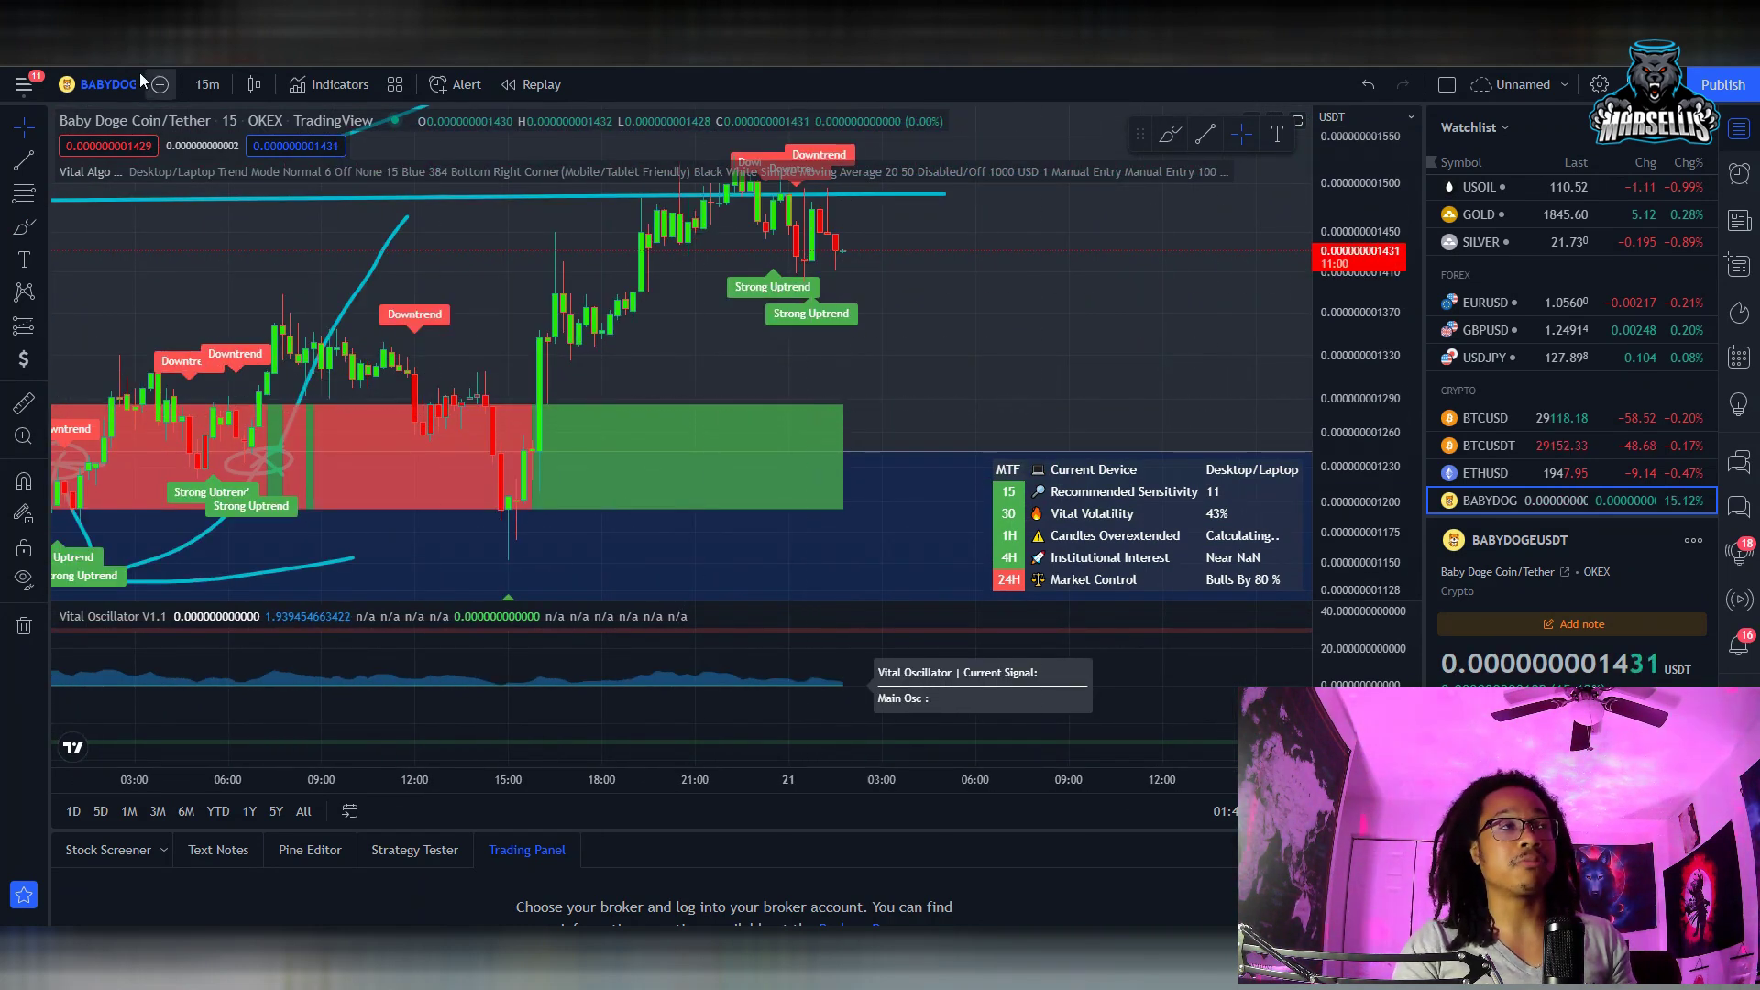
scroll(552, 302, down, 10)
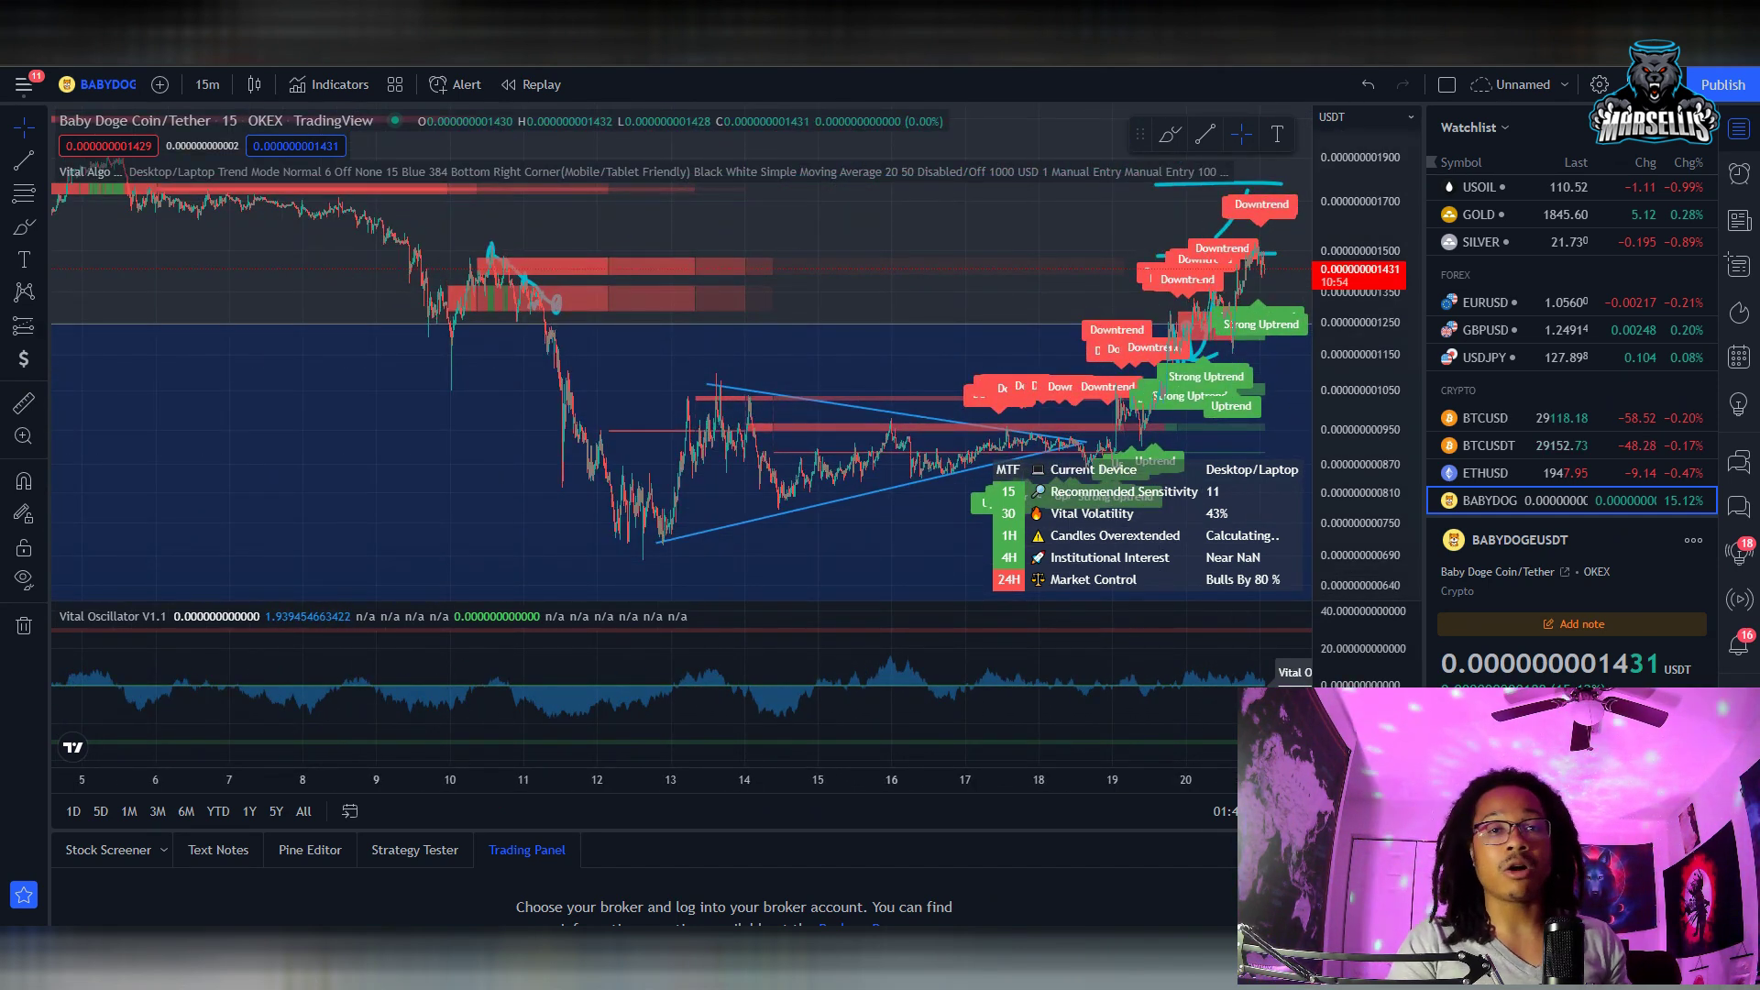
drag(930, 236, 651, 403)
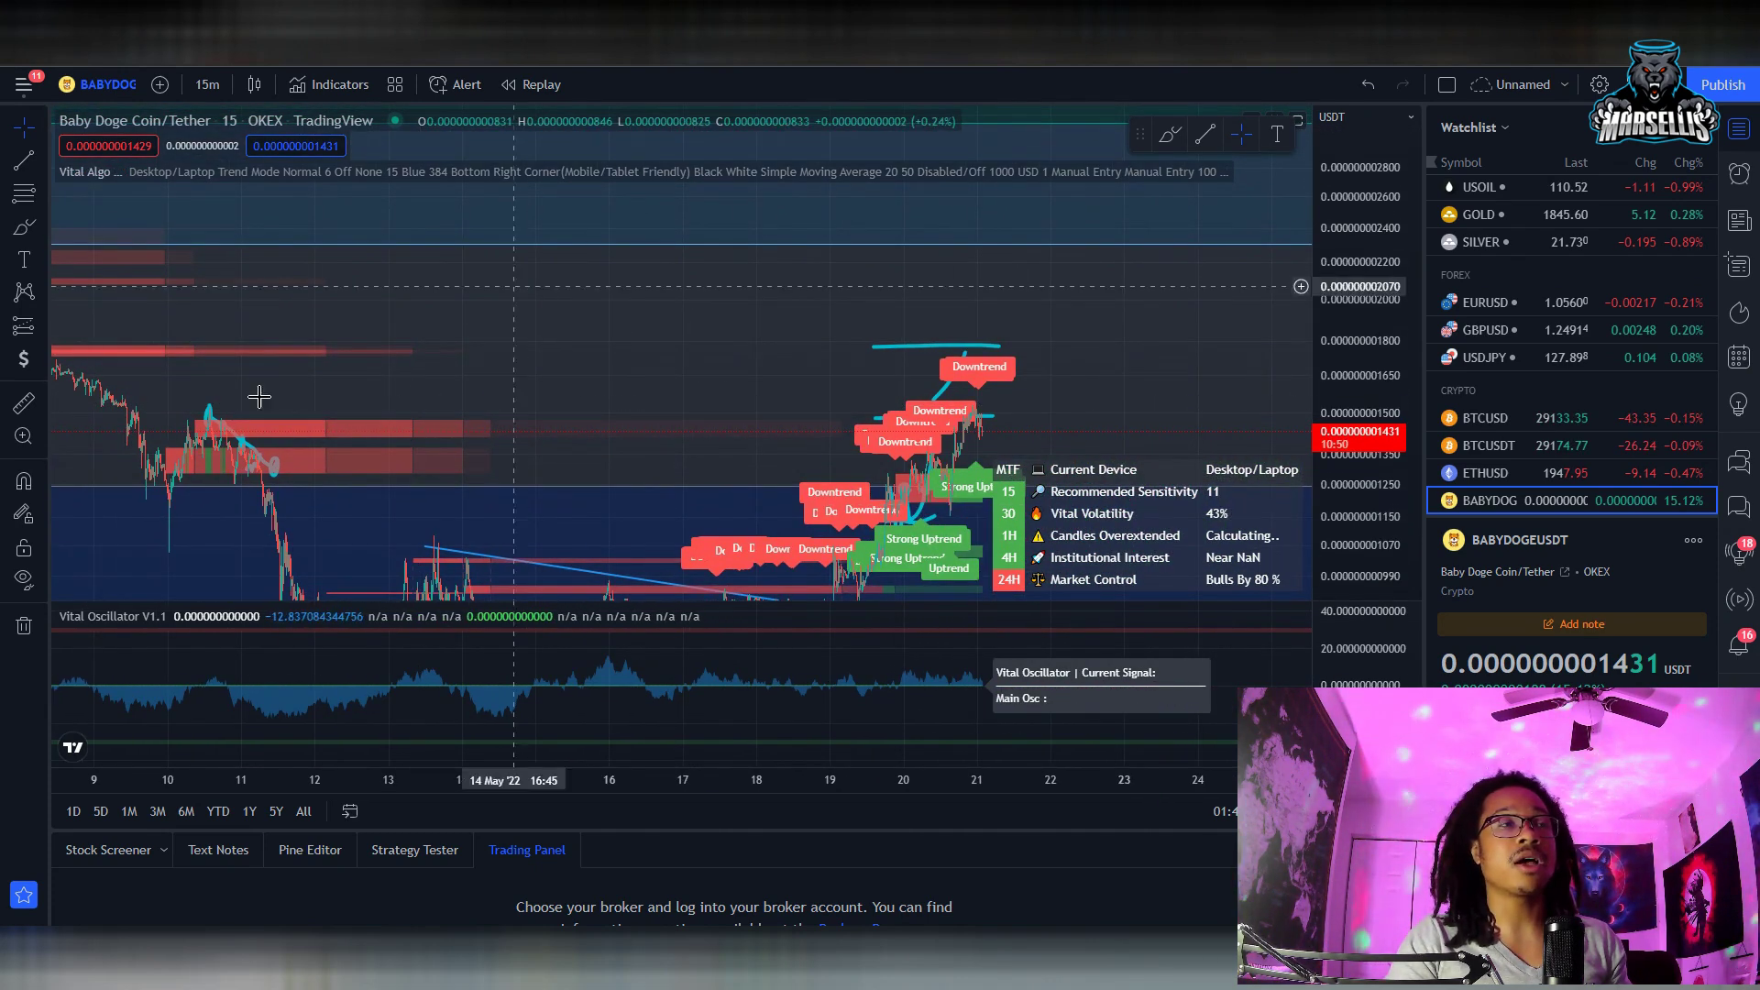
click(1170, 134)
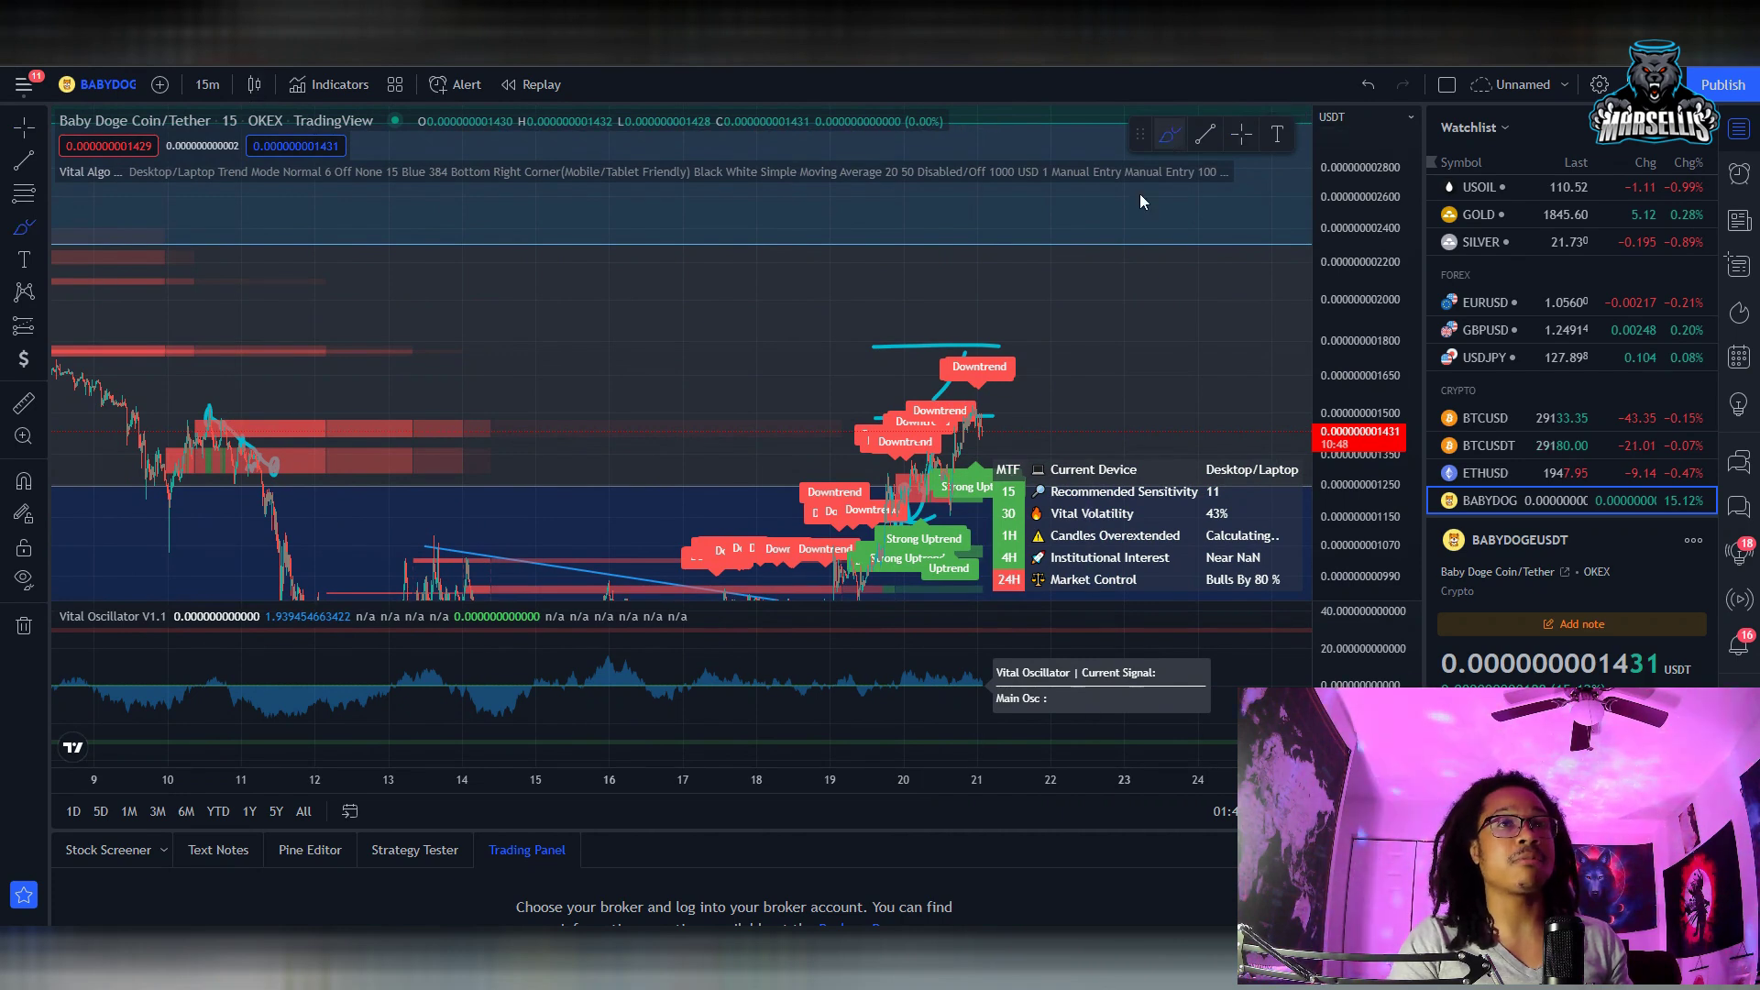
drag(987, 448, 1051, 341)
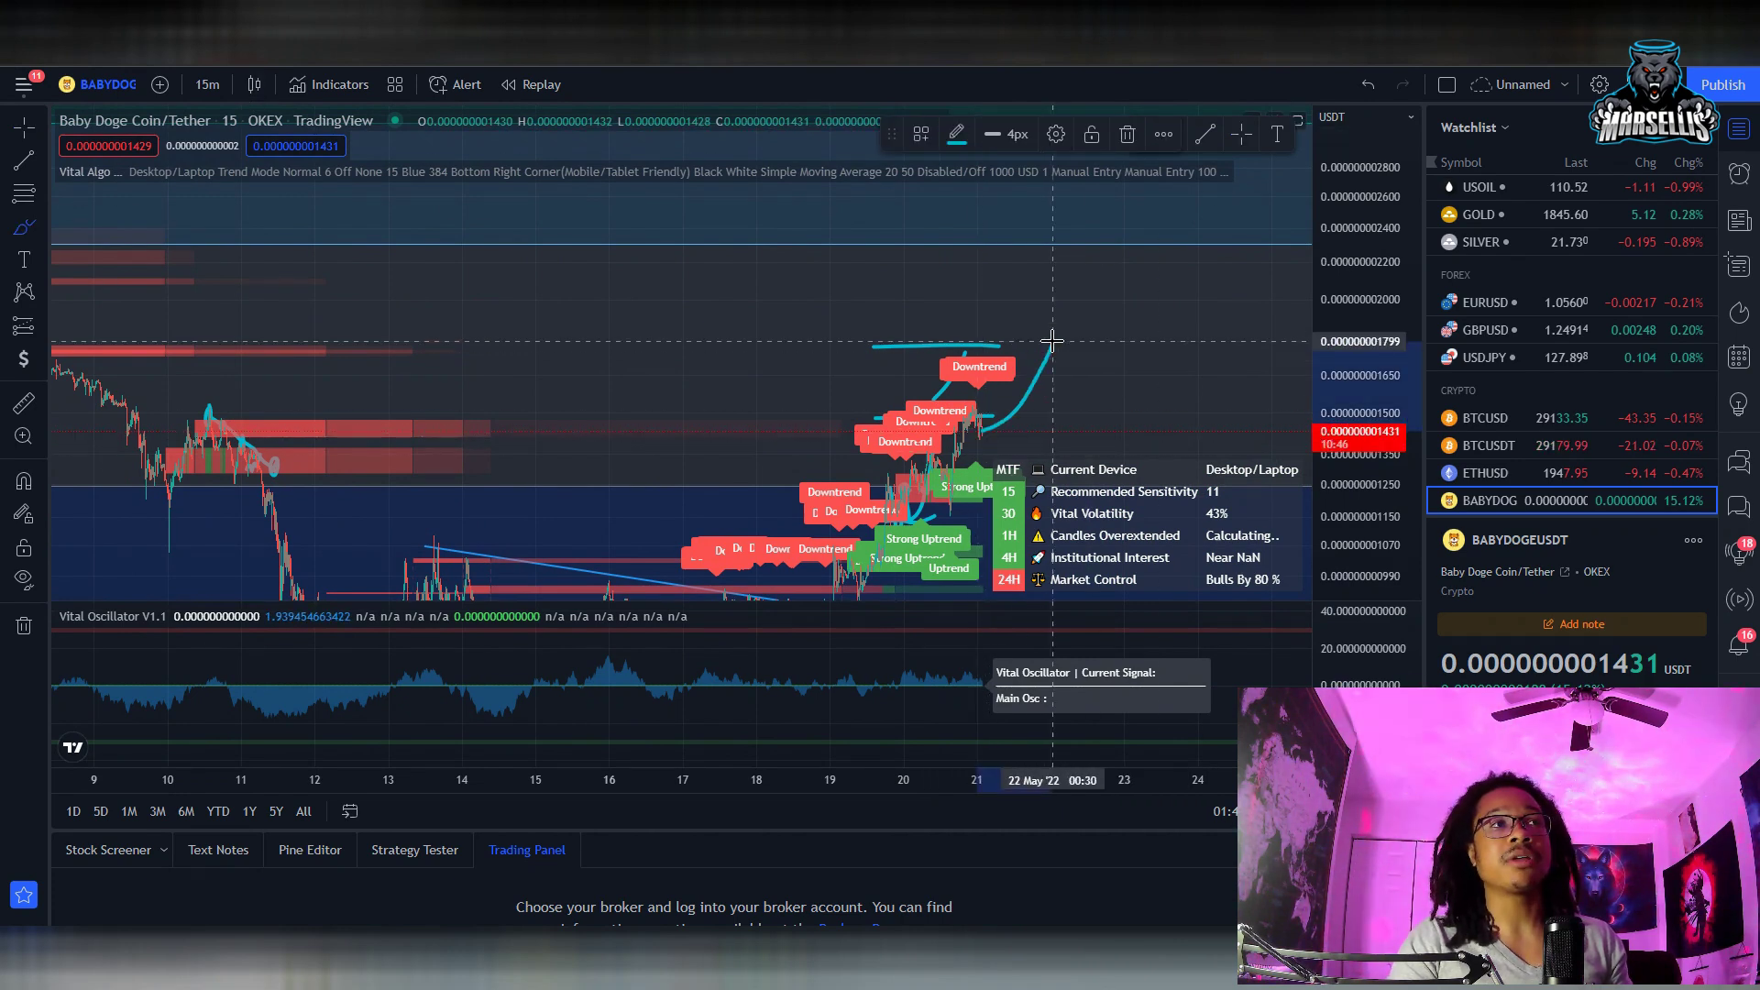
Brush horizontal lines along the early-May resistance zone just below 0.0000000018, and undo the strokes.
drag(257, 351, 447, 353)
scroll(481, 352, down, 3)
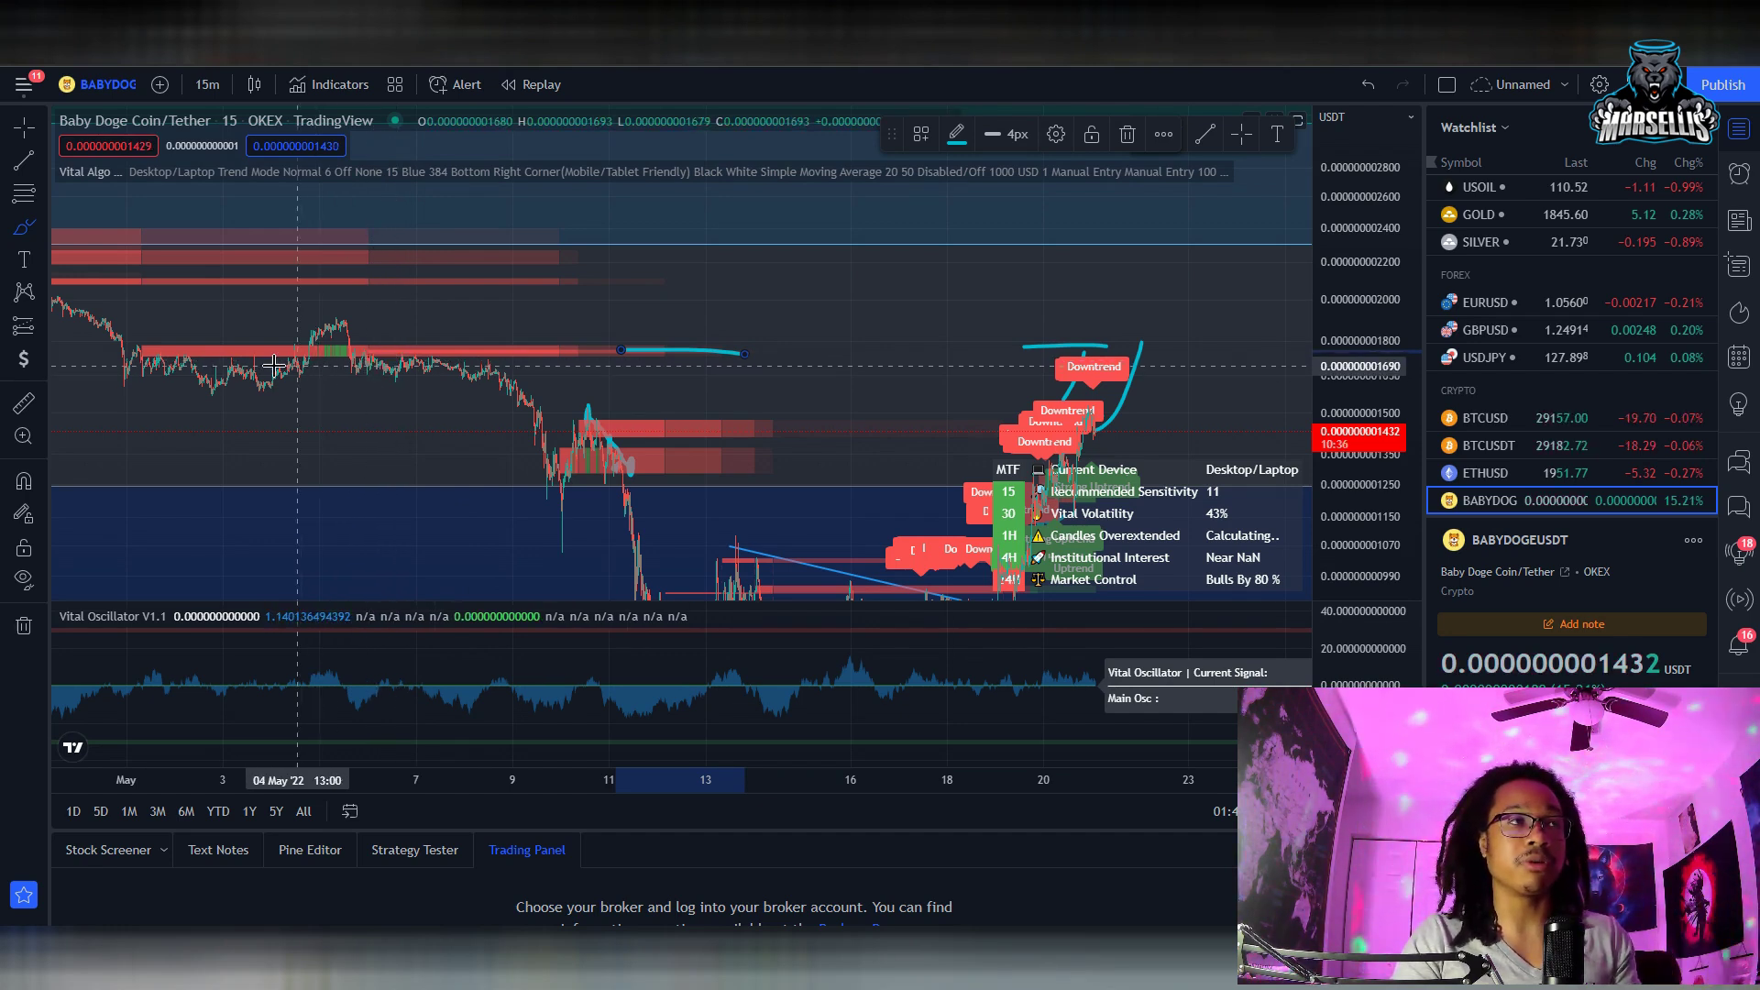
drag(145, 350, 718, 344)
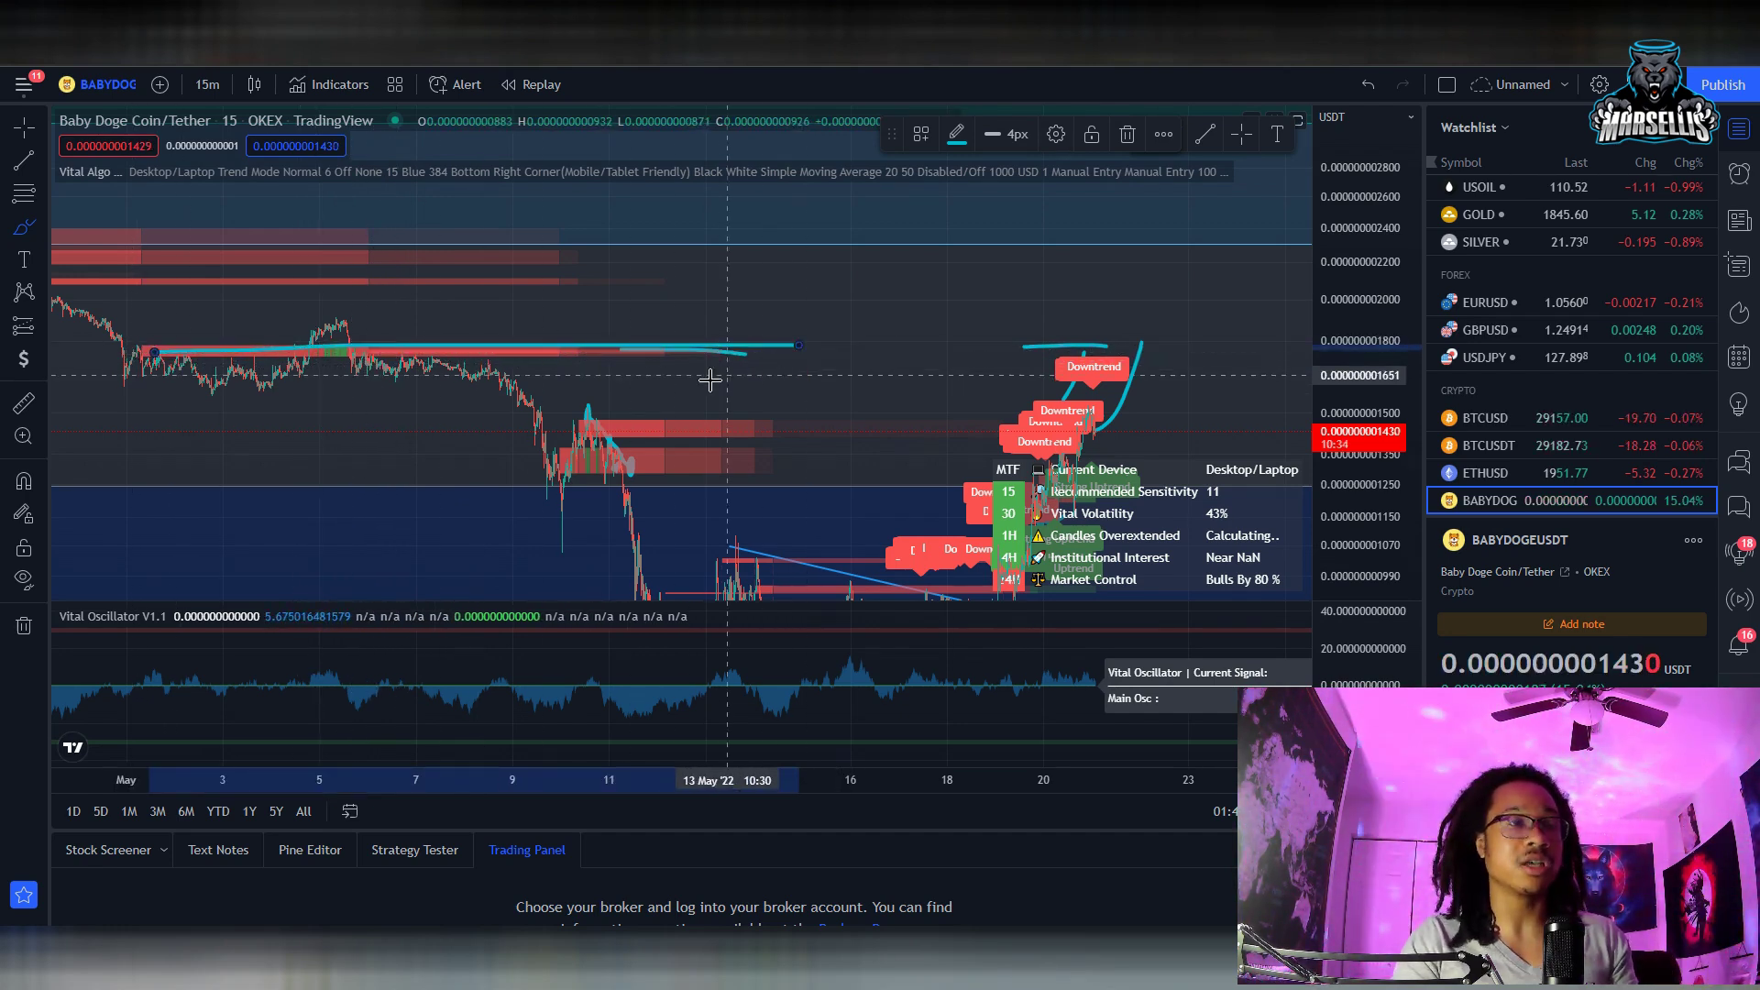
key(ctrl+z)
Extend the rising brush curve to about 0.000000002199 and mark its end with a crossed-out ellipse around the 0.0000000024 level.
scroll(959, 321, up, 10)
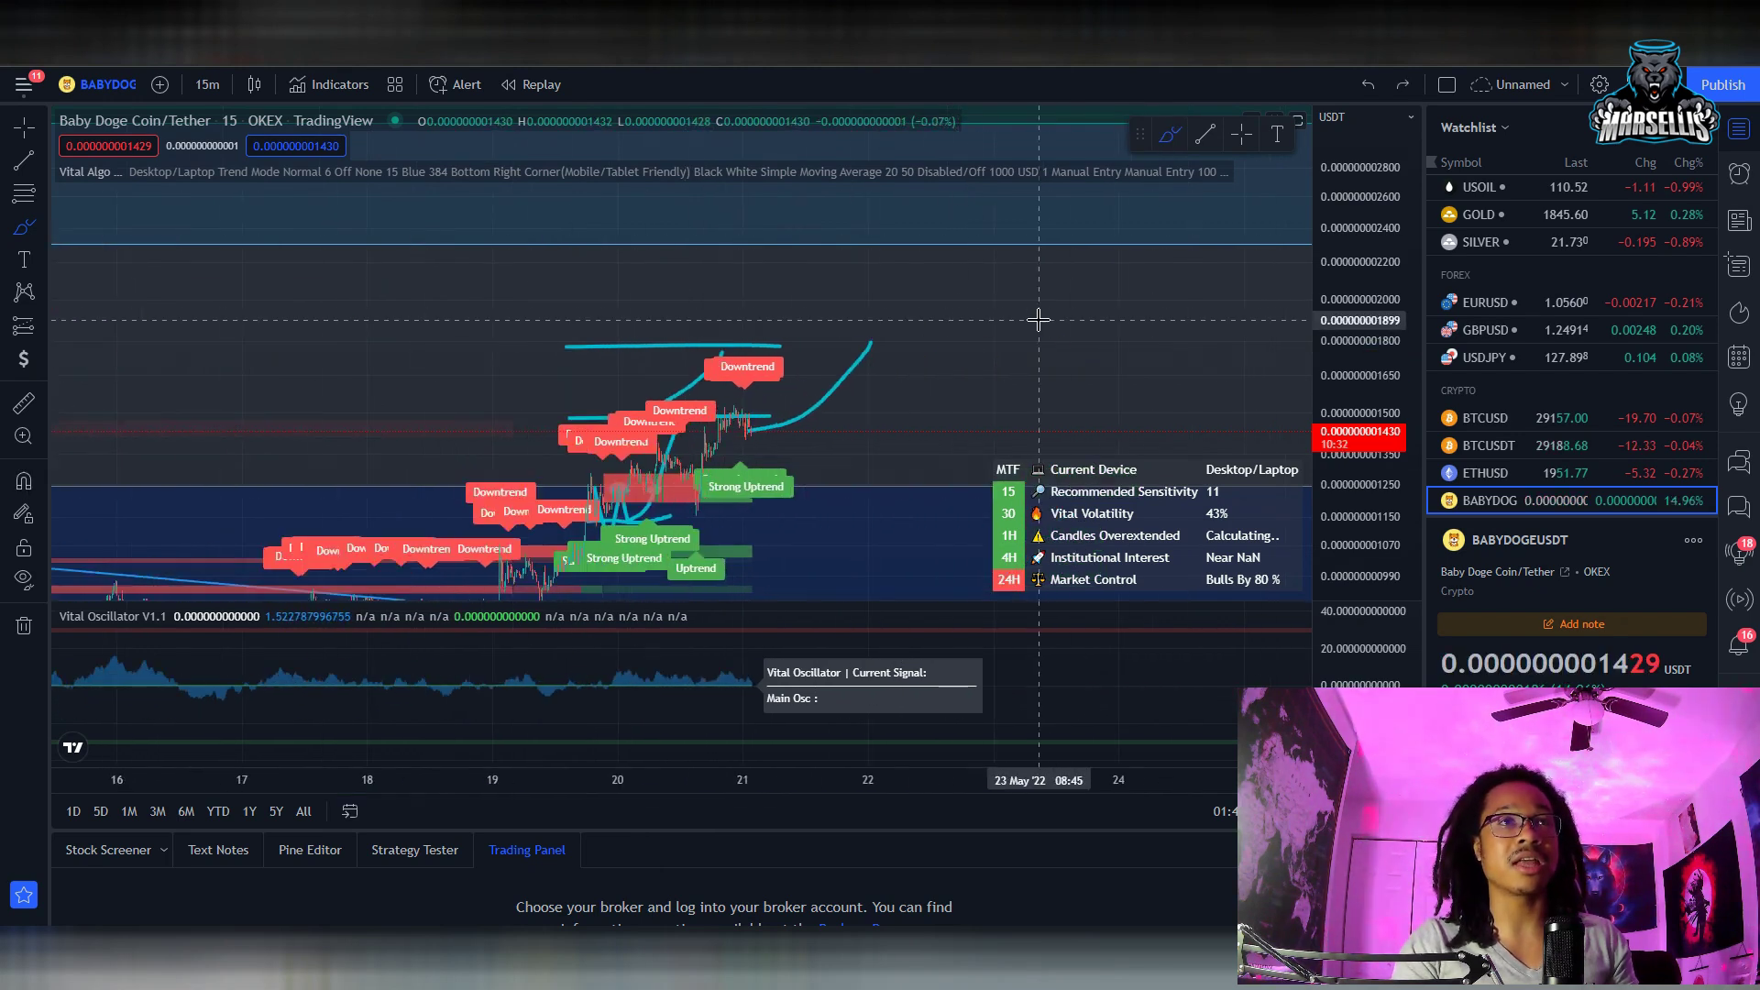
scroll(510, 353, down, 9)
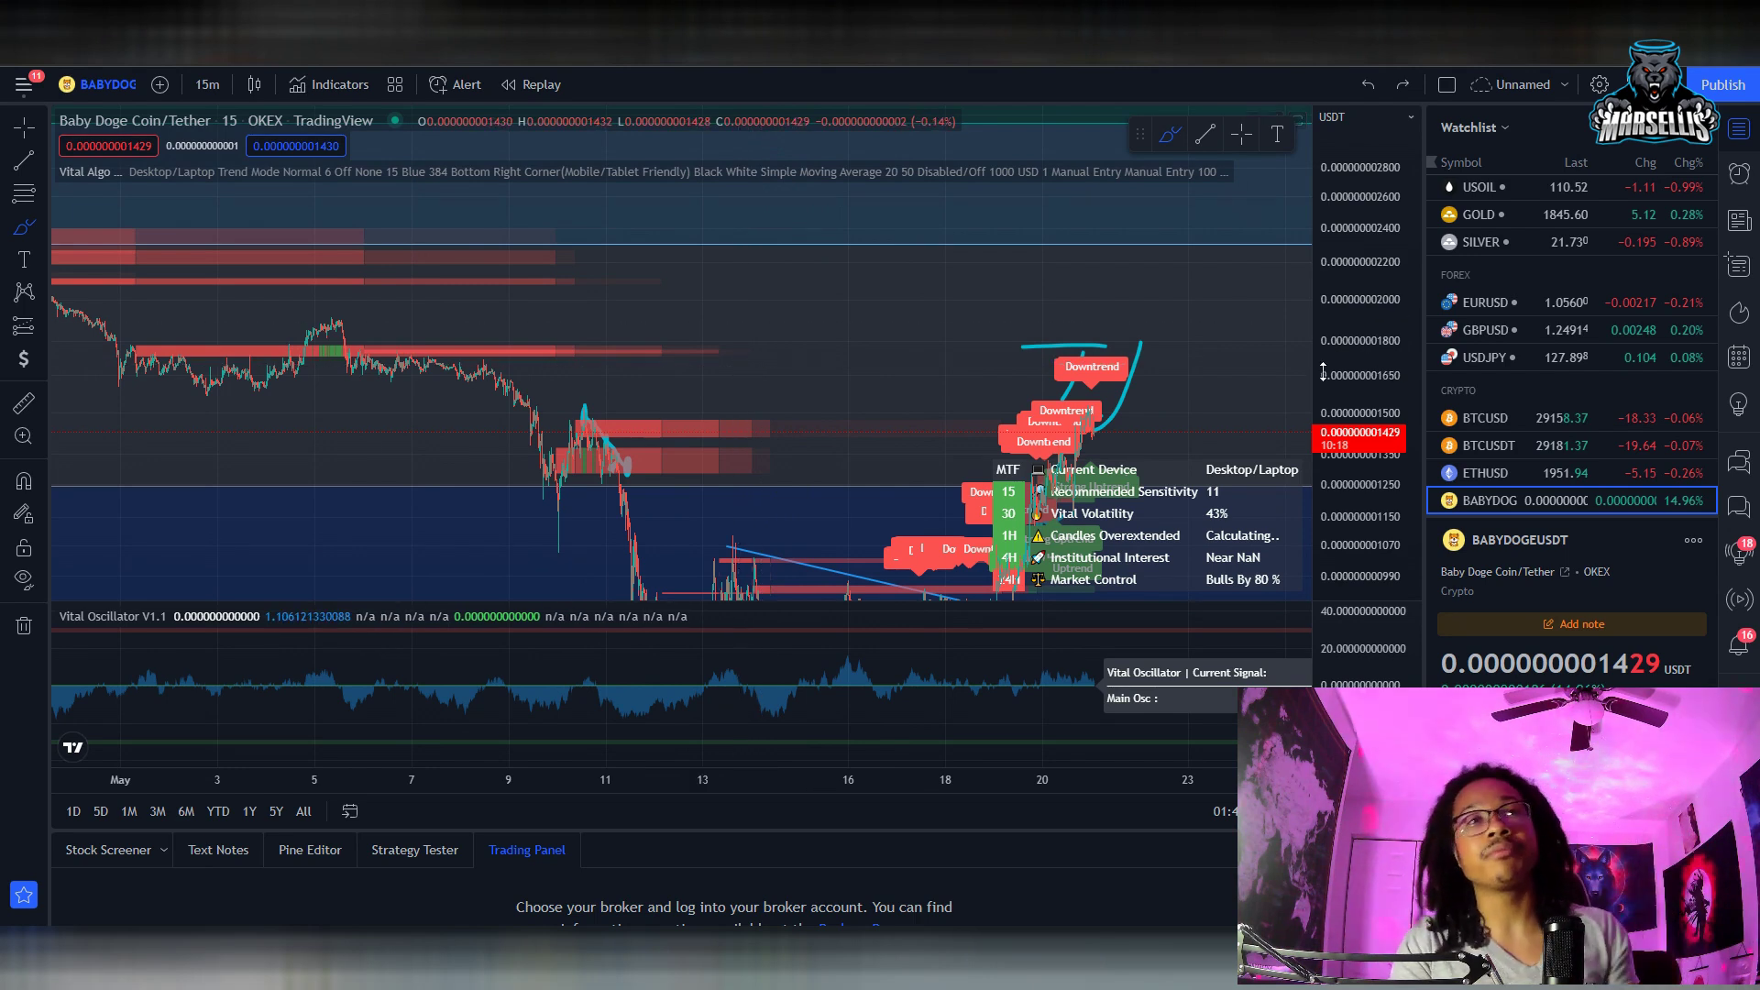
scroll(1143, 376, up, 2)
scroll(1012, 356, up, 4)
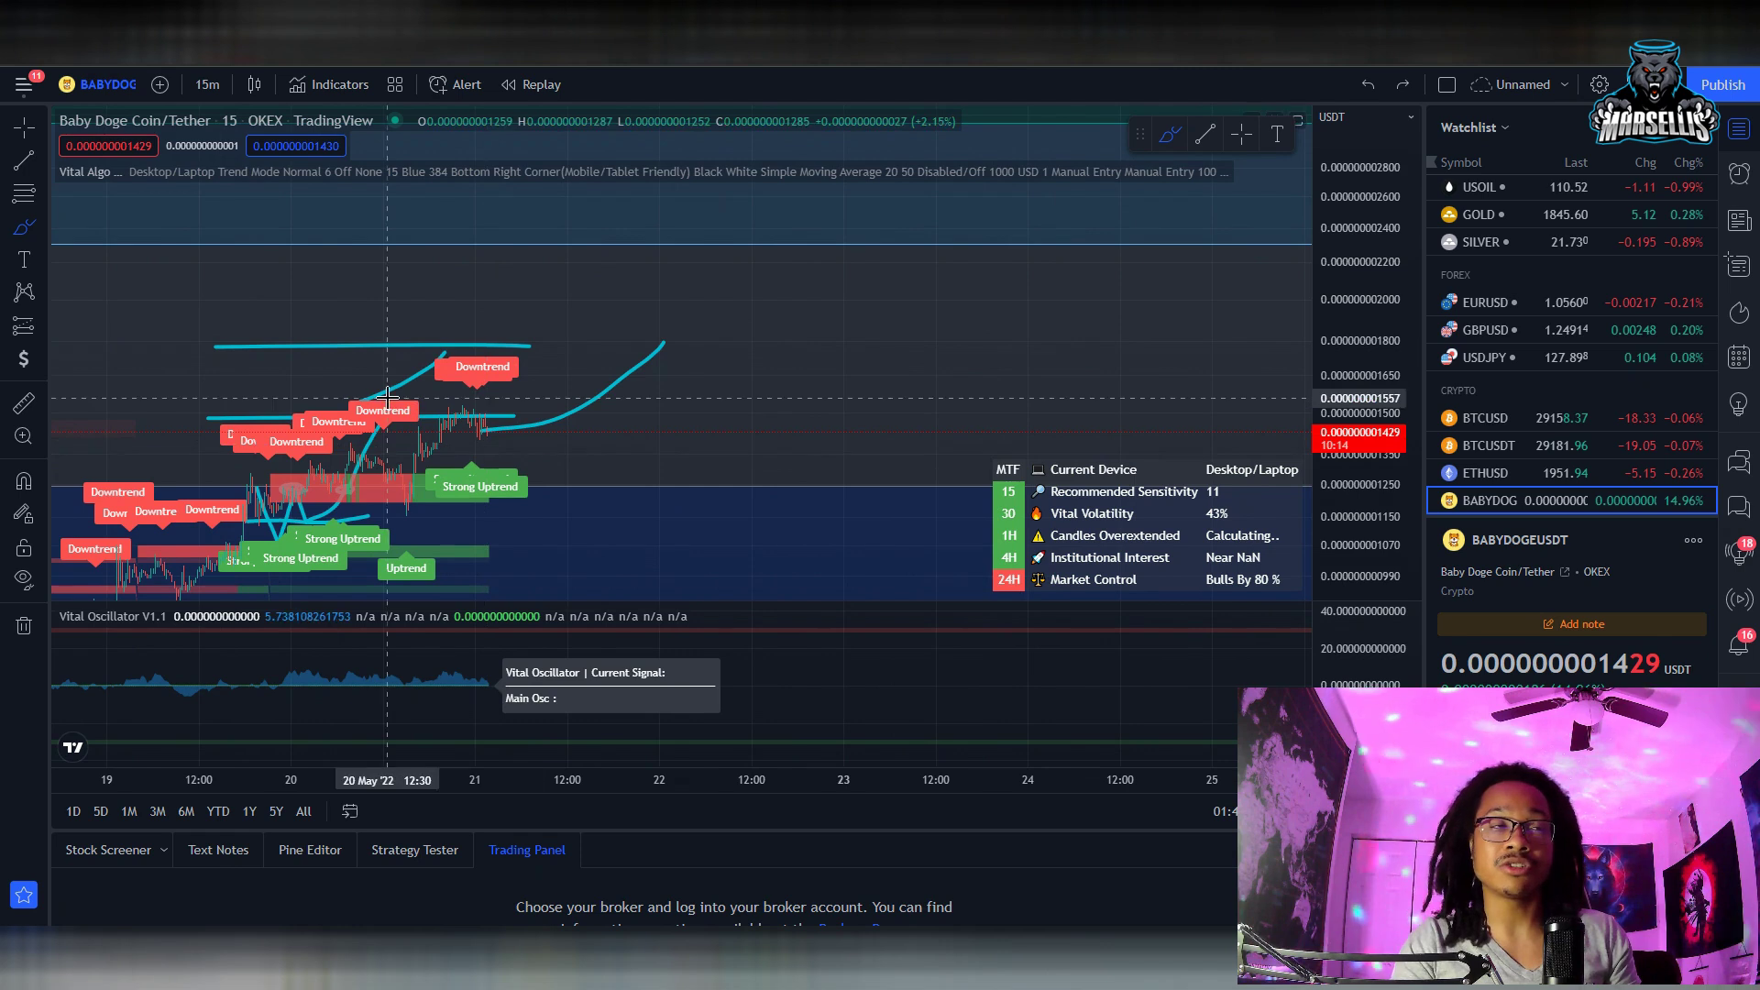
scroll(524, 404, down, 1)
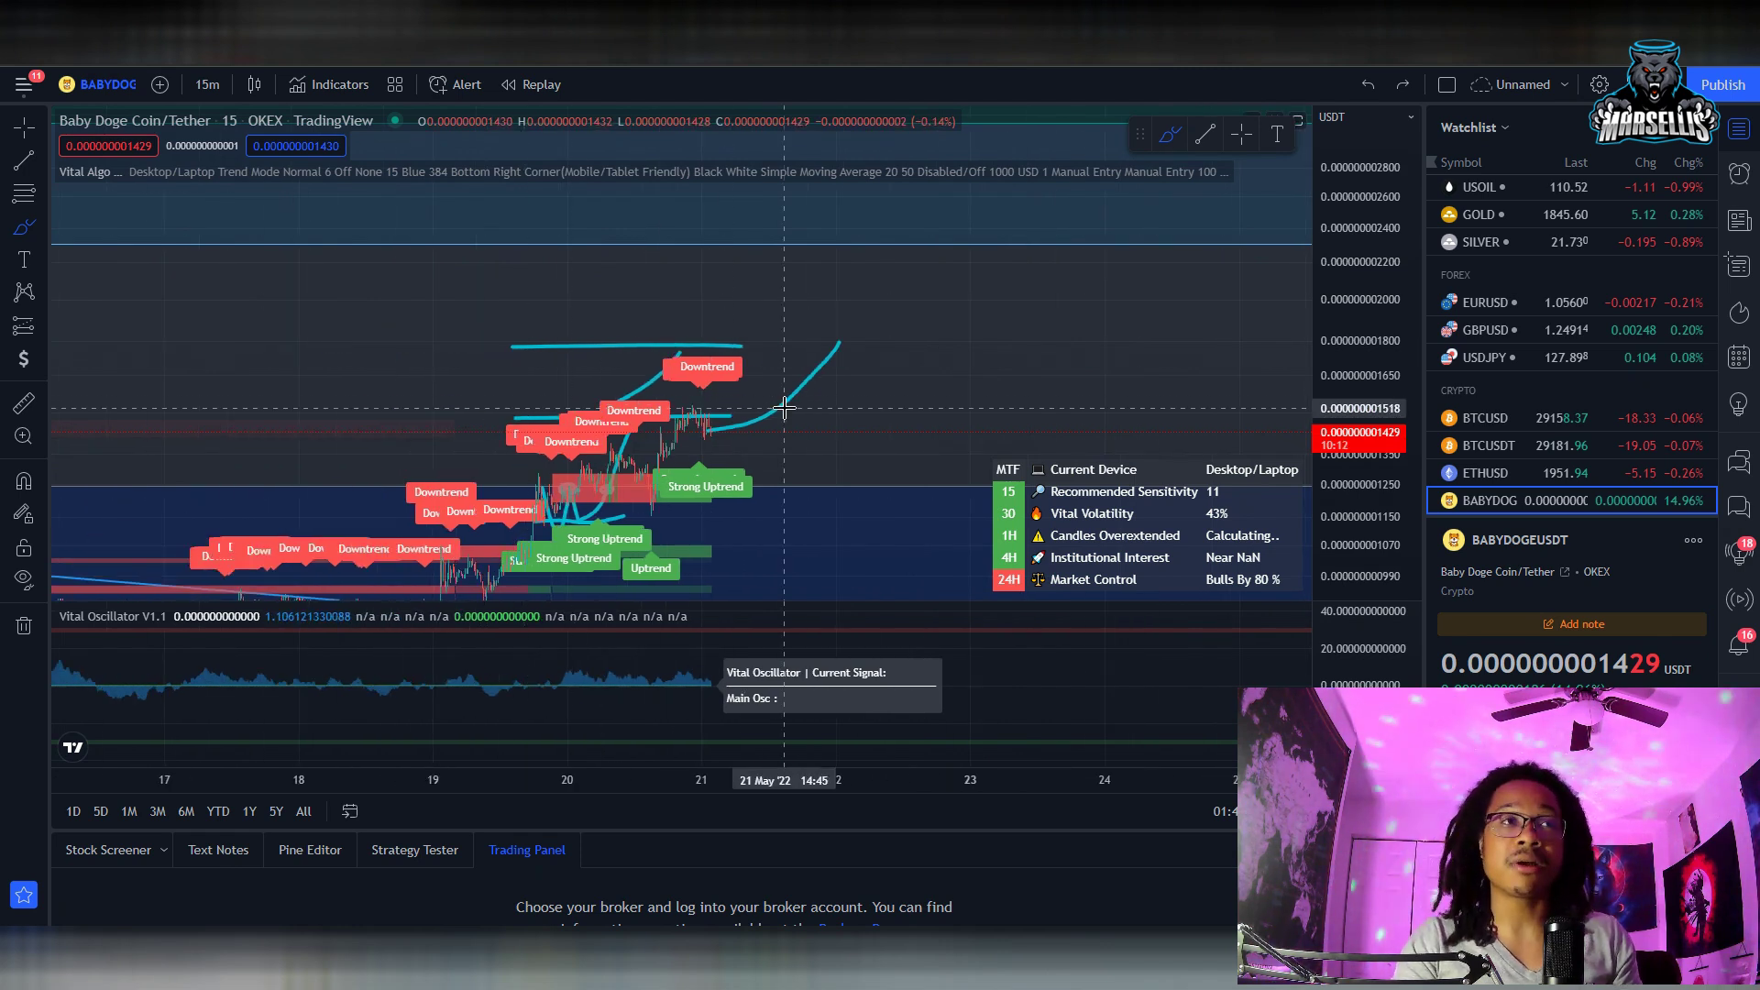
scroll(785, 408, down, 3)
scroll(785, 408, down, 1)
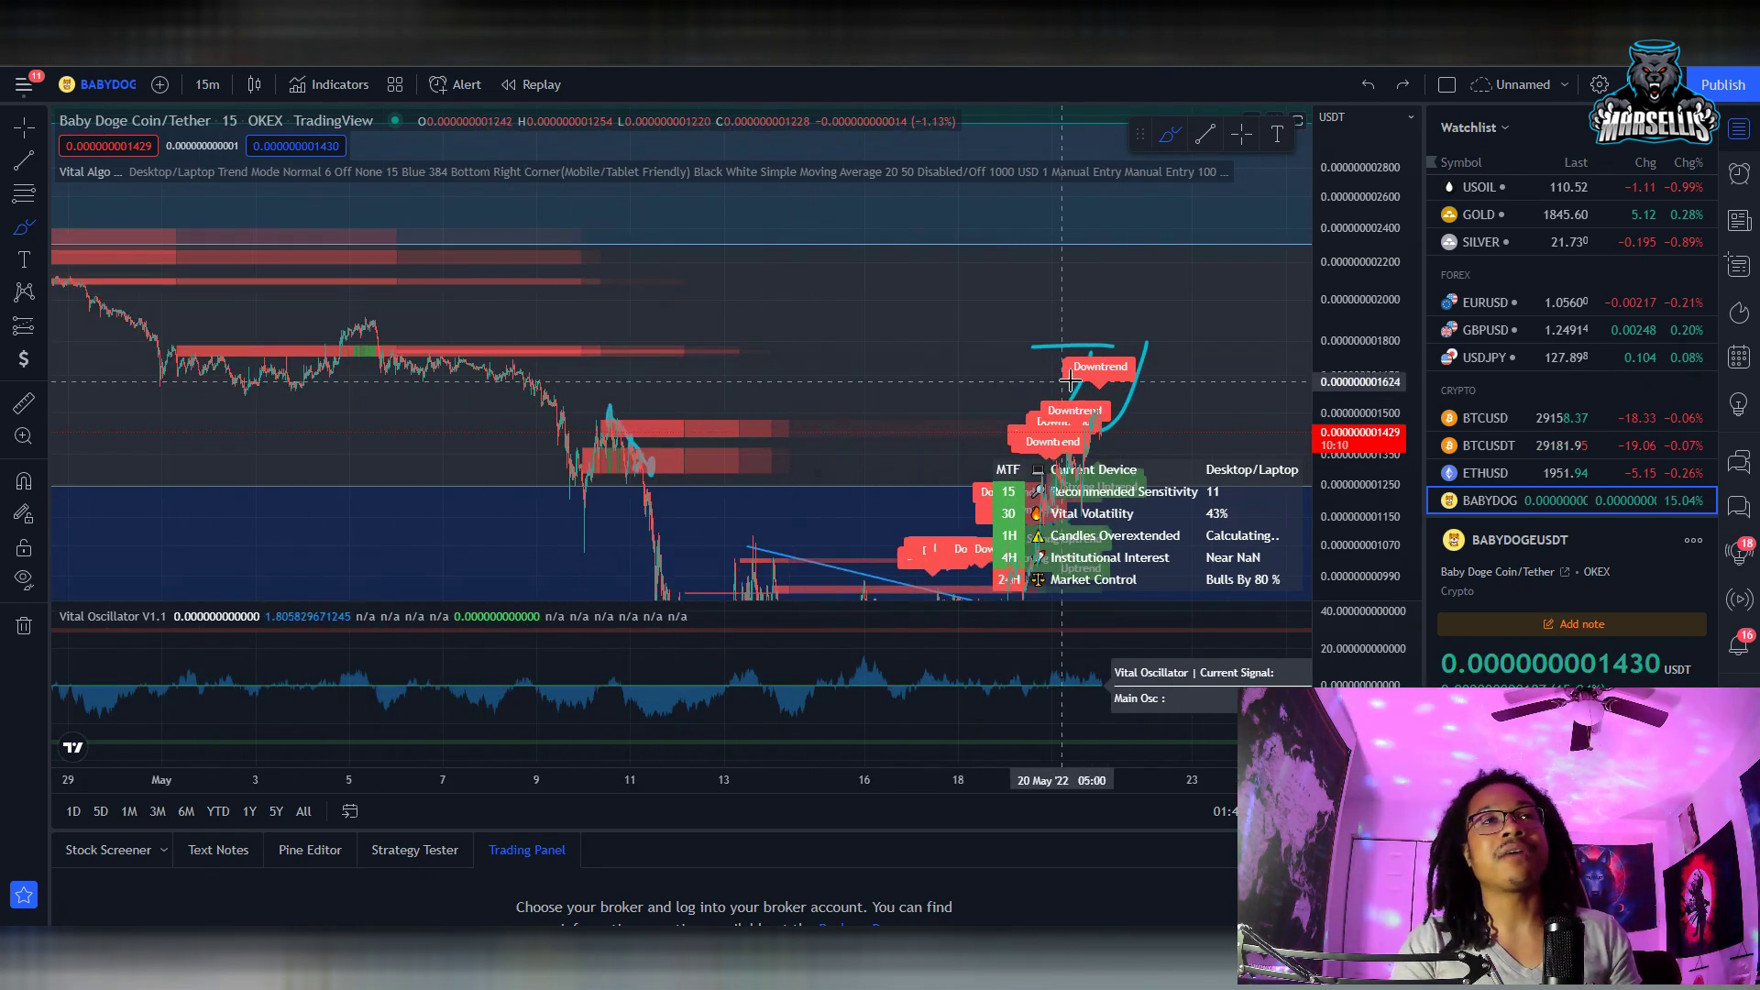
drag(1134, 355, 1198, 268)
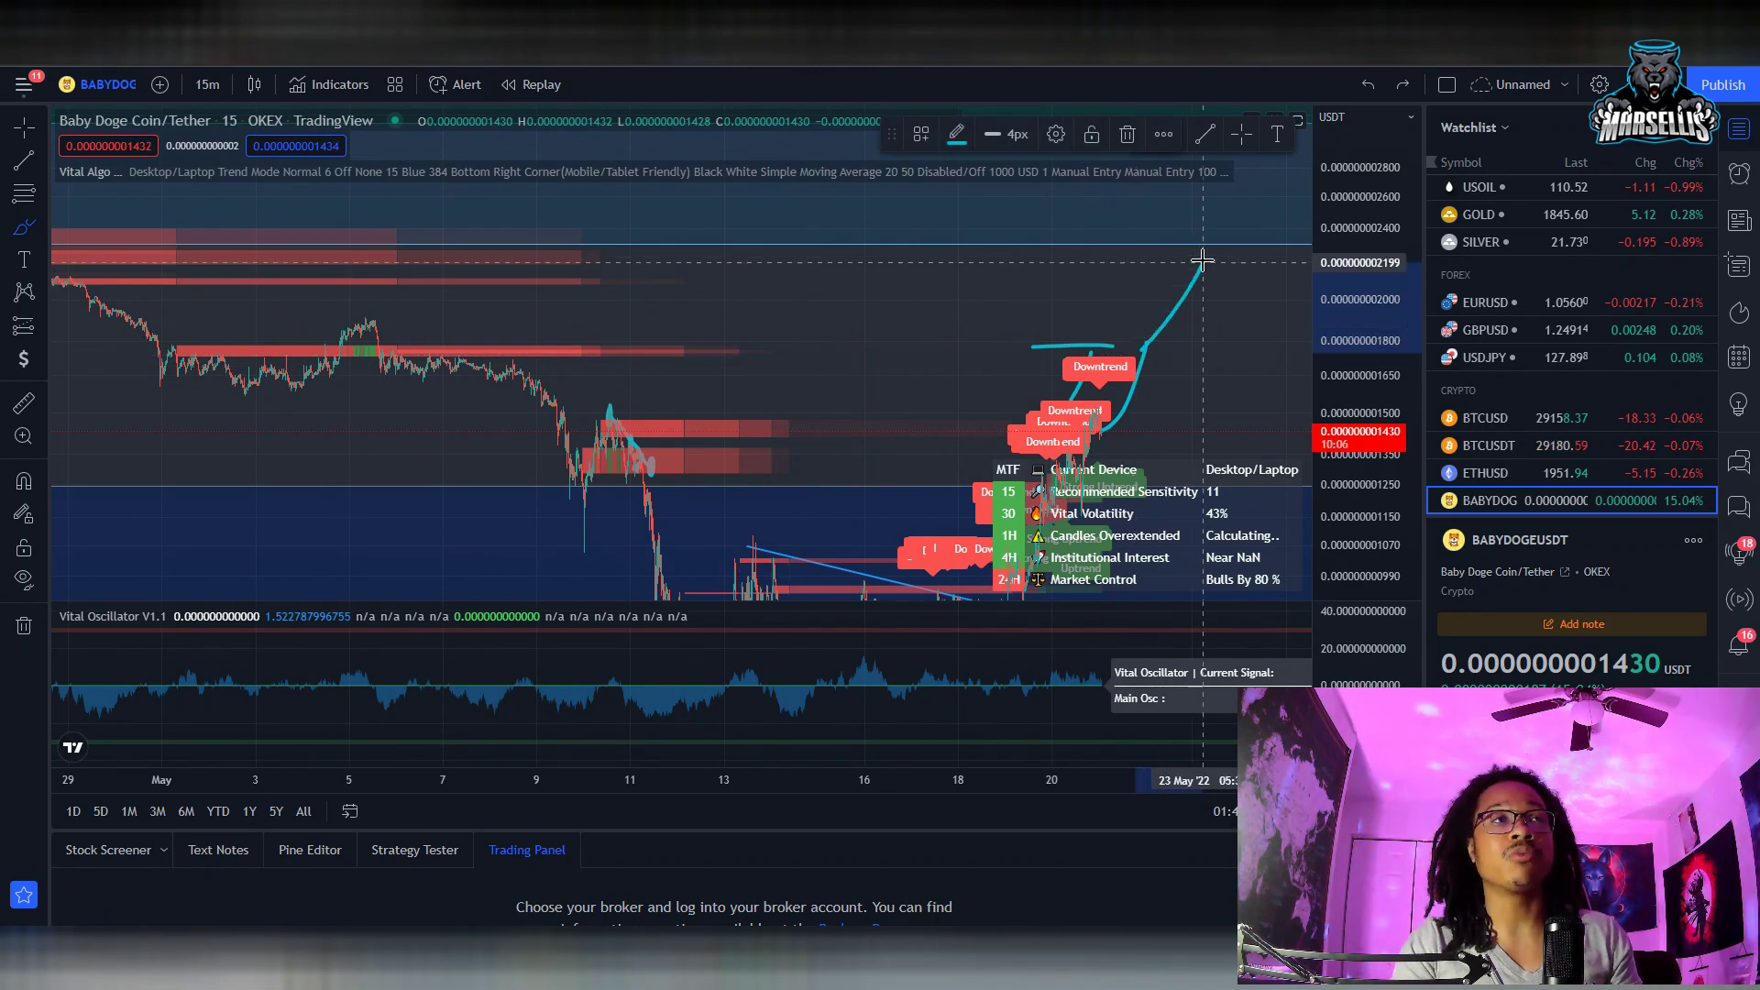
mouse_move(1243, 215)
mouse_down()
mouse_move(1167, 255)
mouse_move(1235, 204)
mouse_move(1174, 255)
mouse_move(1269, 260)
mouse_up()
Brush a long horizontal line to the right of the 20 May peak just below 0.0000000018, and hide and re-show the Vital Algo indicator.
scroll(1200, 292, up, 2)
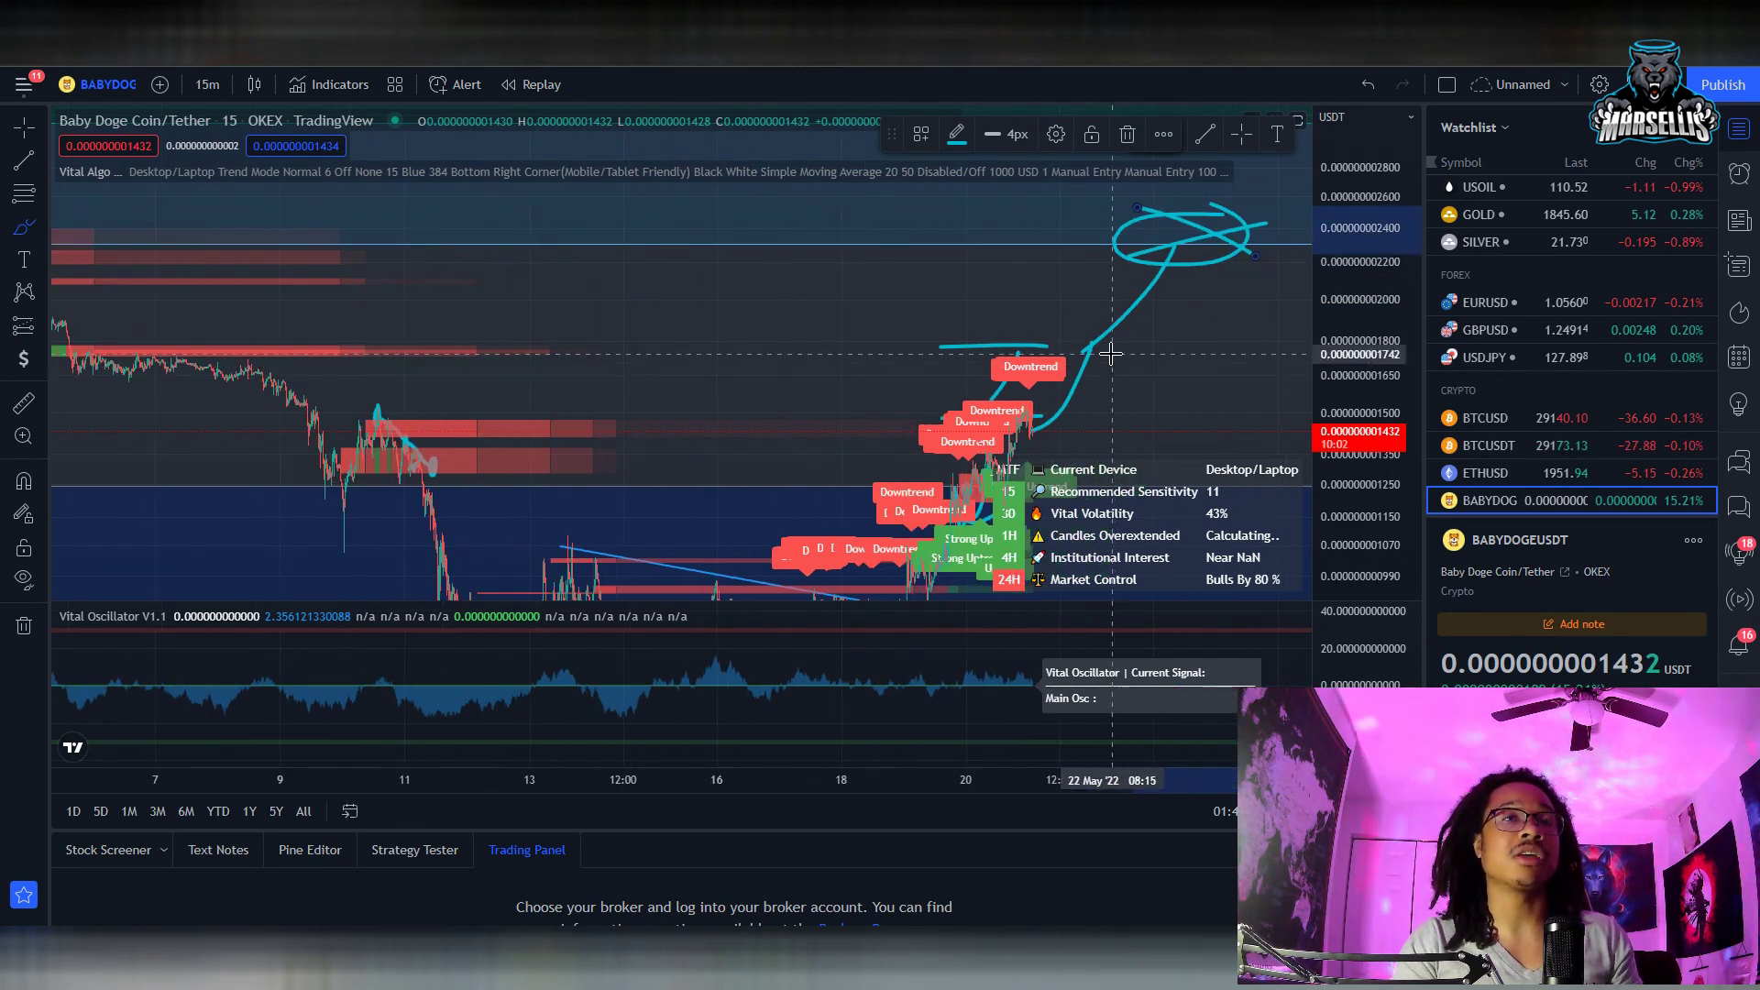
drag(995, 341, 1290, 358)
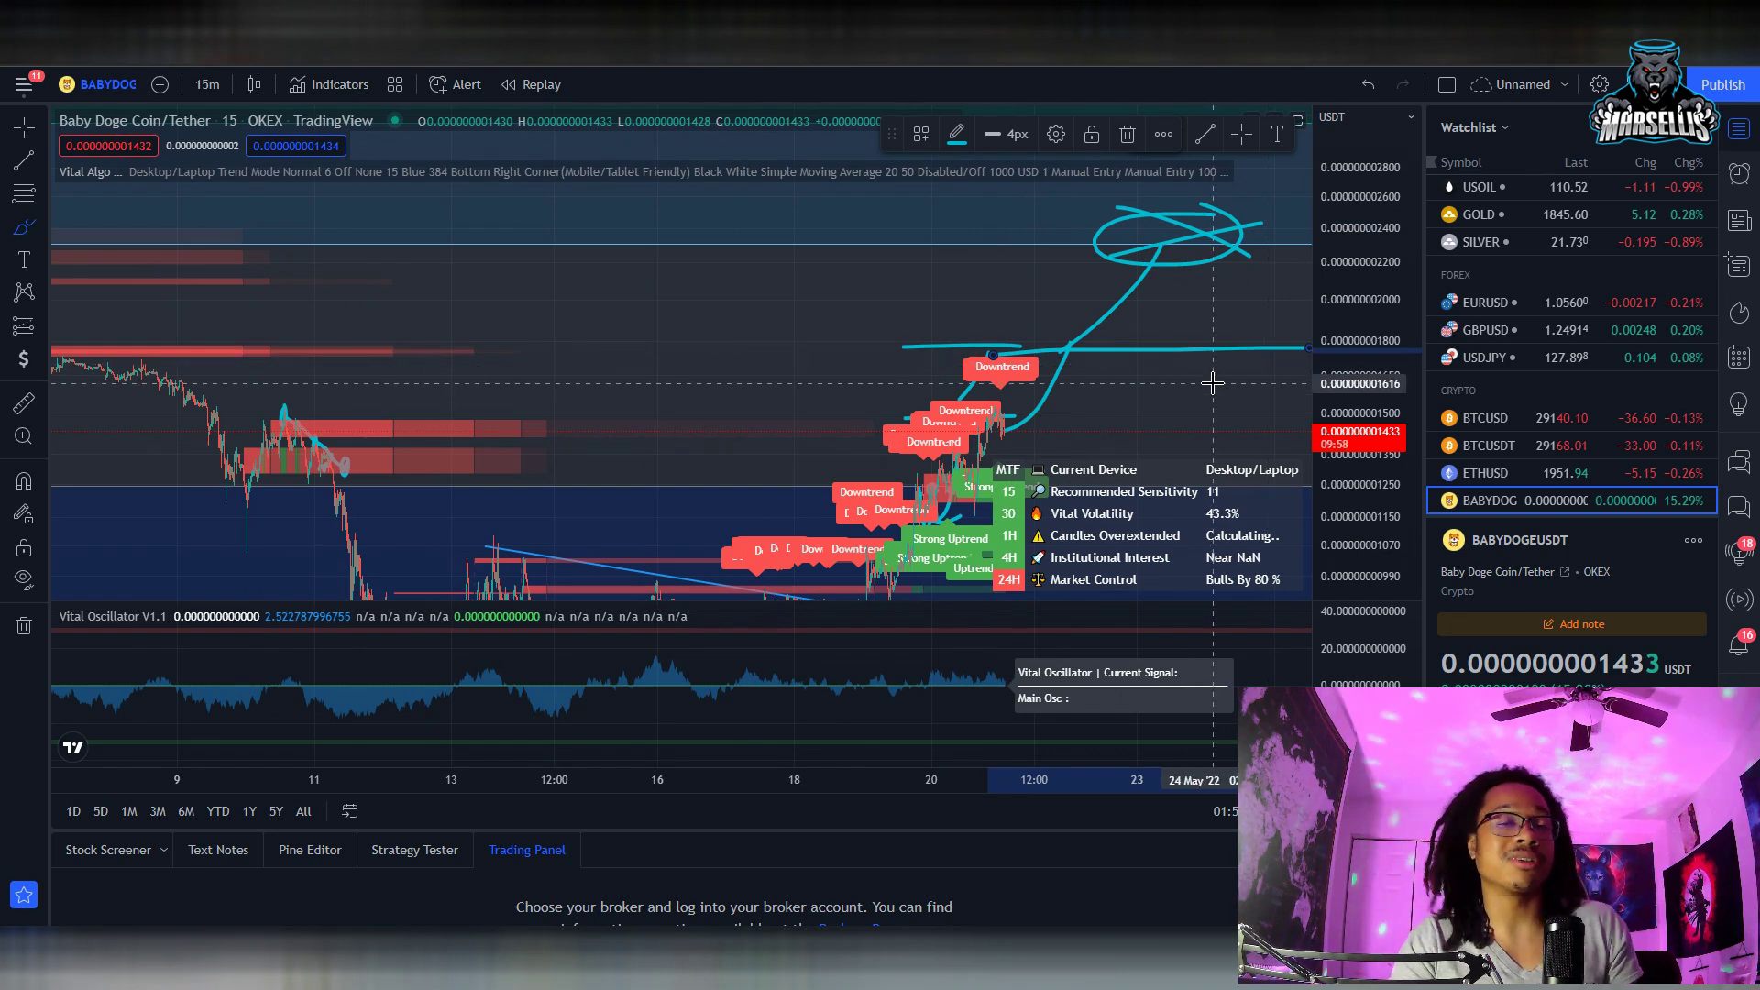
scroll(907, 465, up, 2)
scroll(907, 465, down, 3)
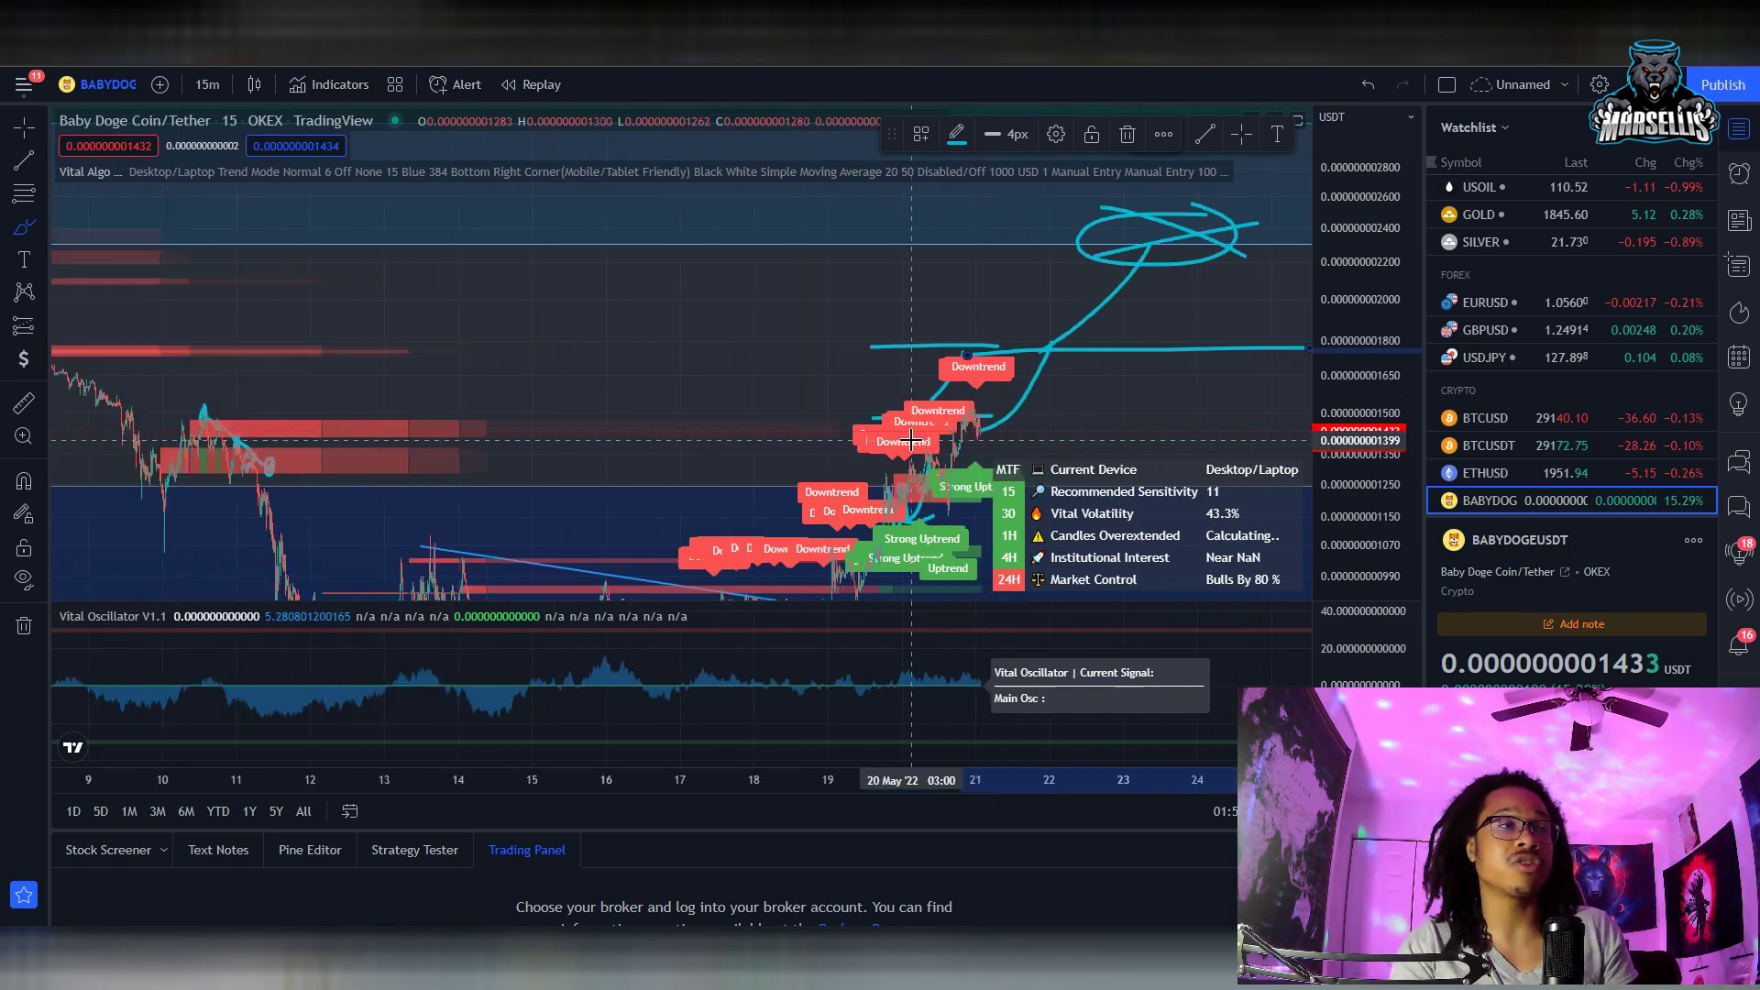
scroll(1084, 379, up, 5)
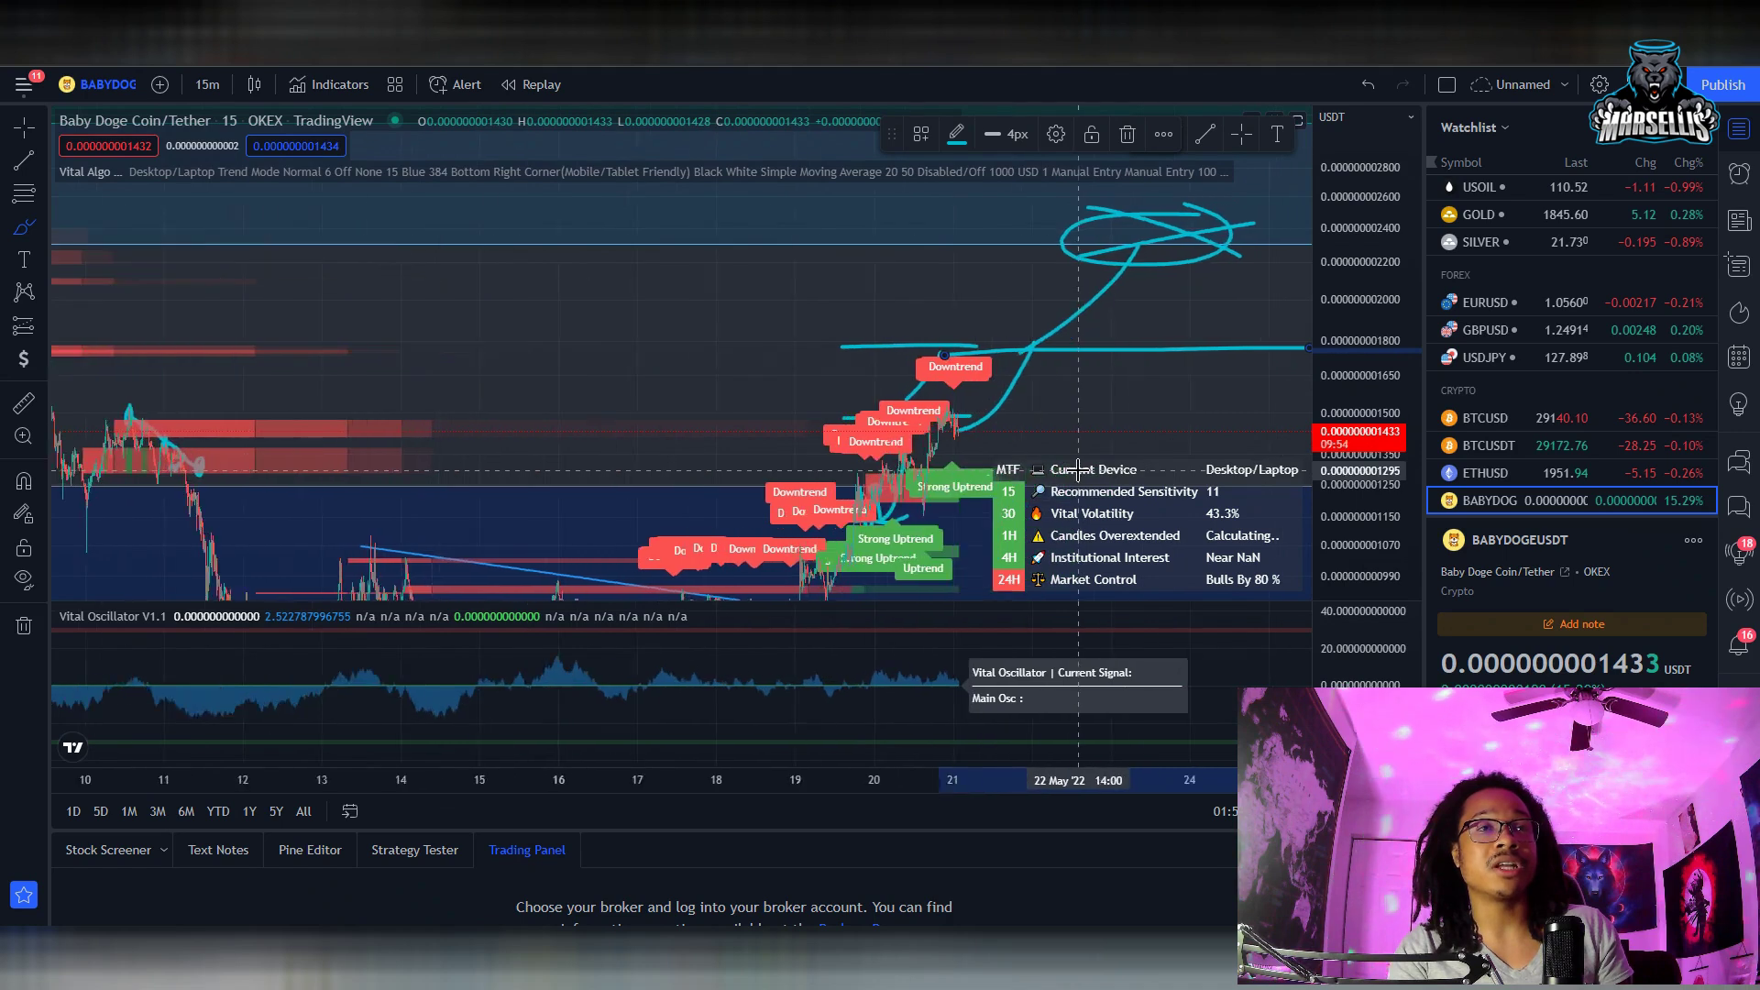
click(1143, 172)
click(1143, 172)
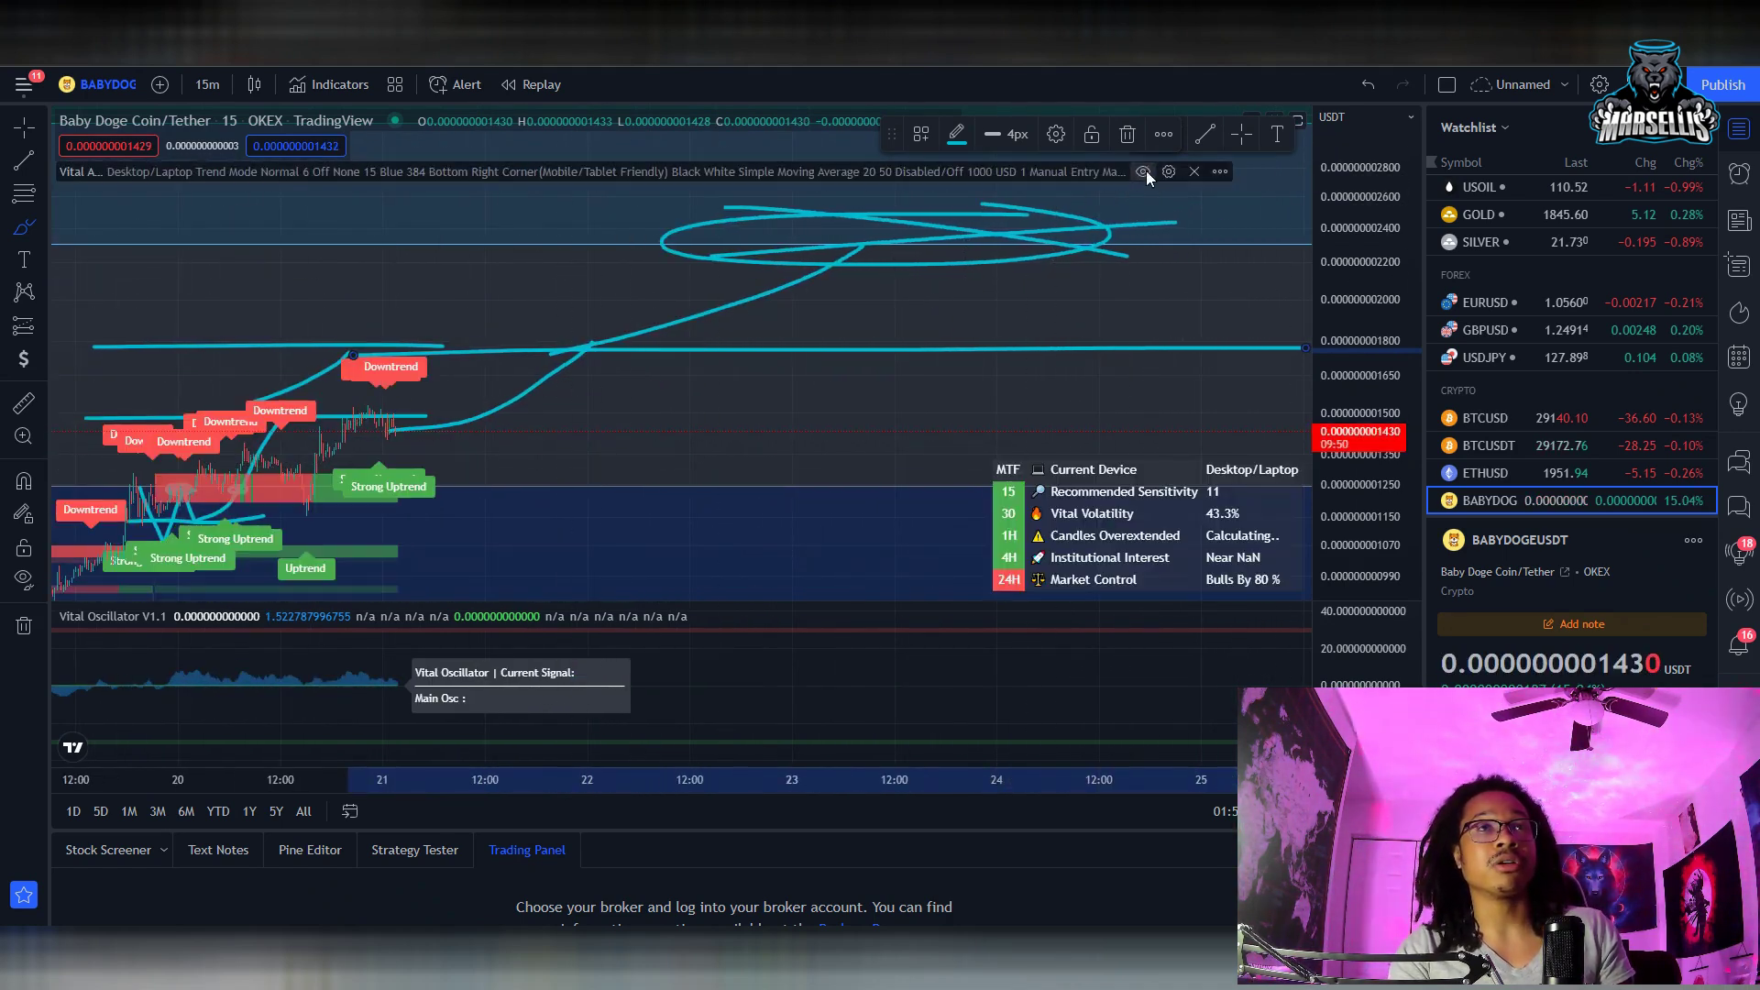
Switch the BABYDOGEUSDT chart to the 4-hour interval and frame the May candles together with the brushed projection.
drag(701, 404, 1030, 379)
scroll(1031, 378, down, 5)
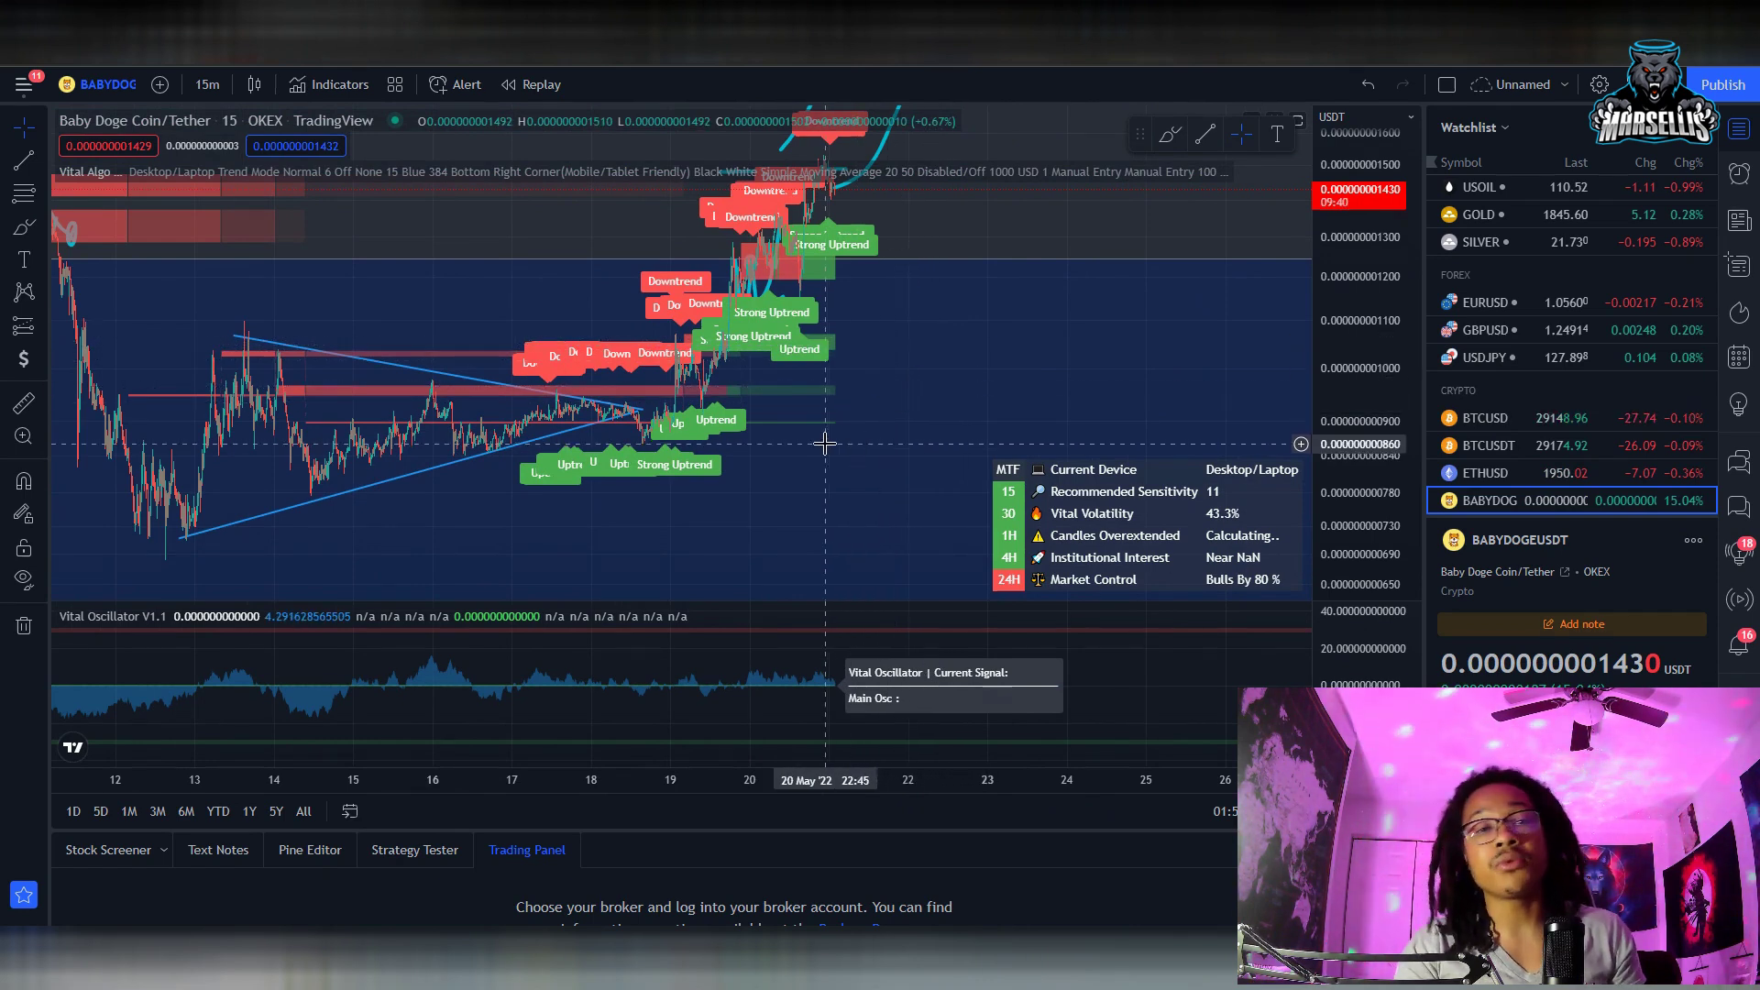
scroll(877, 777, up, 1)
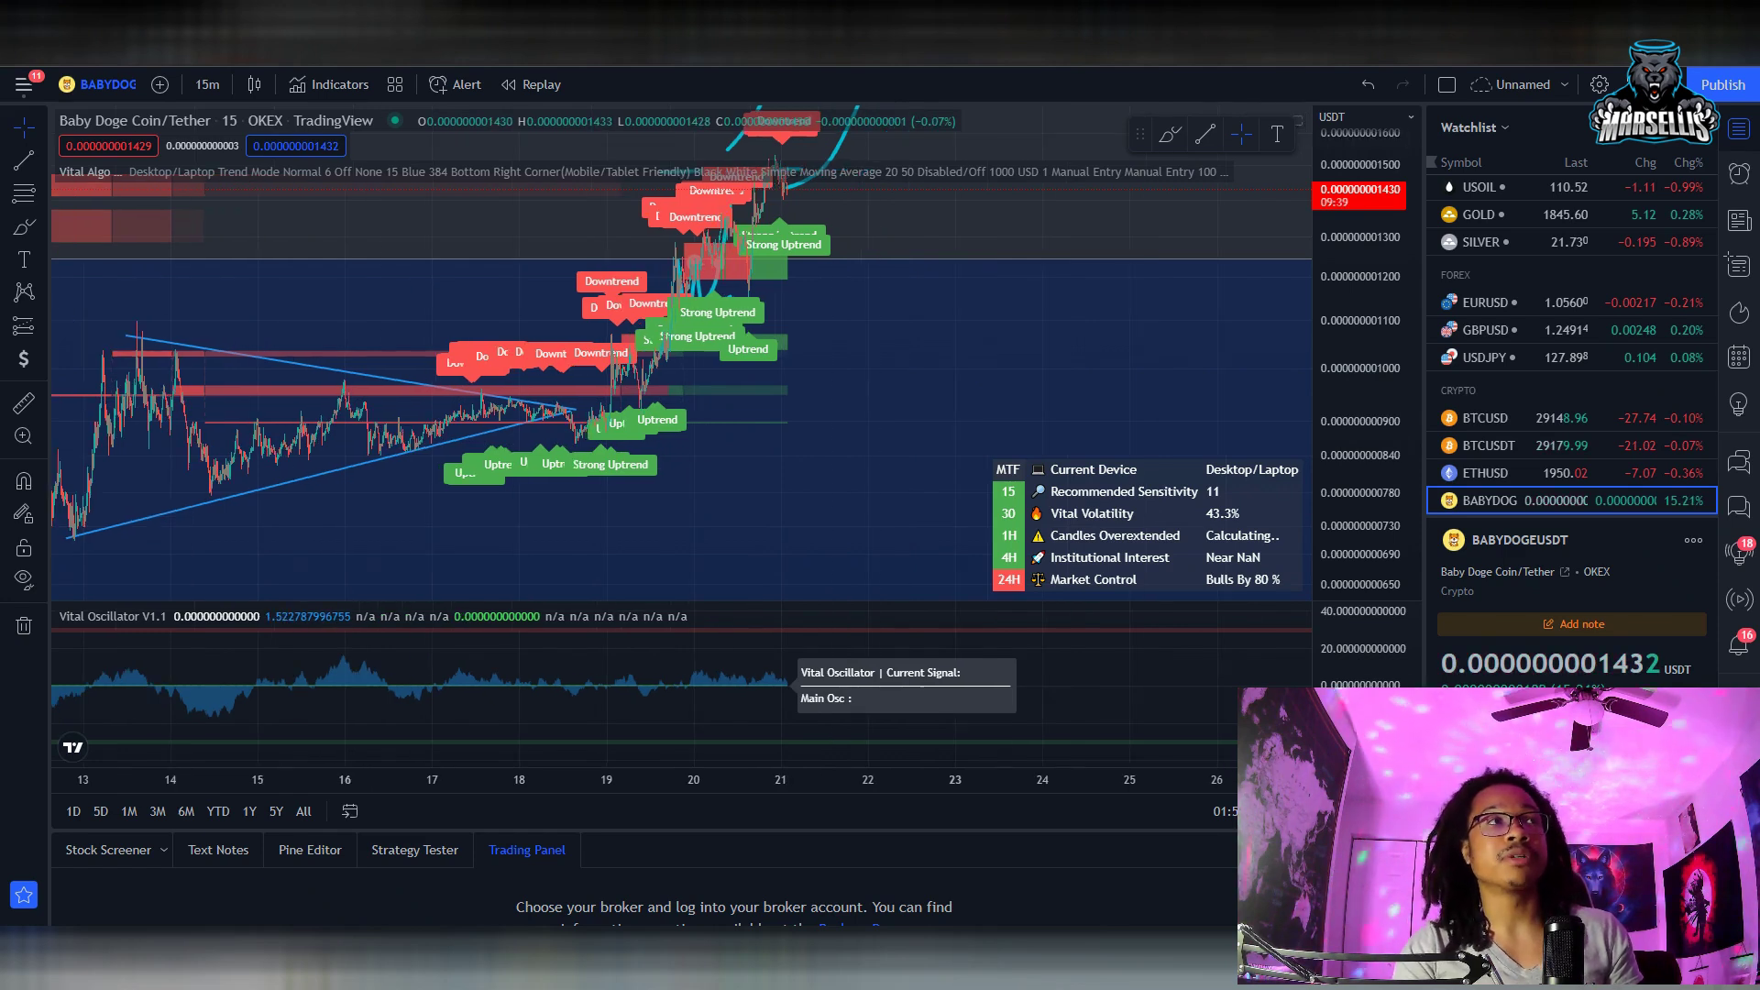
click(209, 84)
click(261, 601)
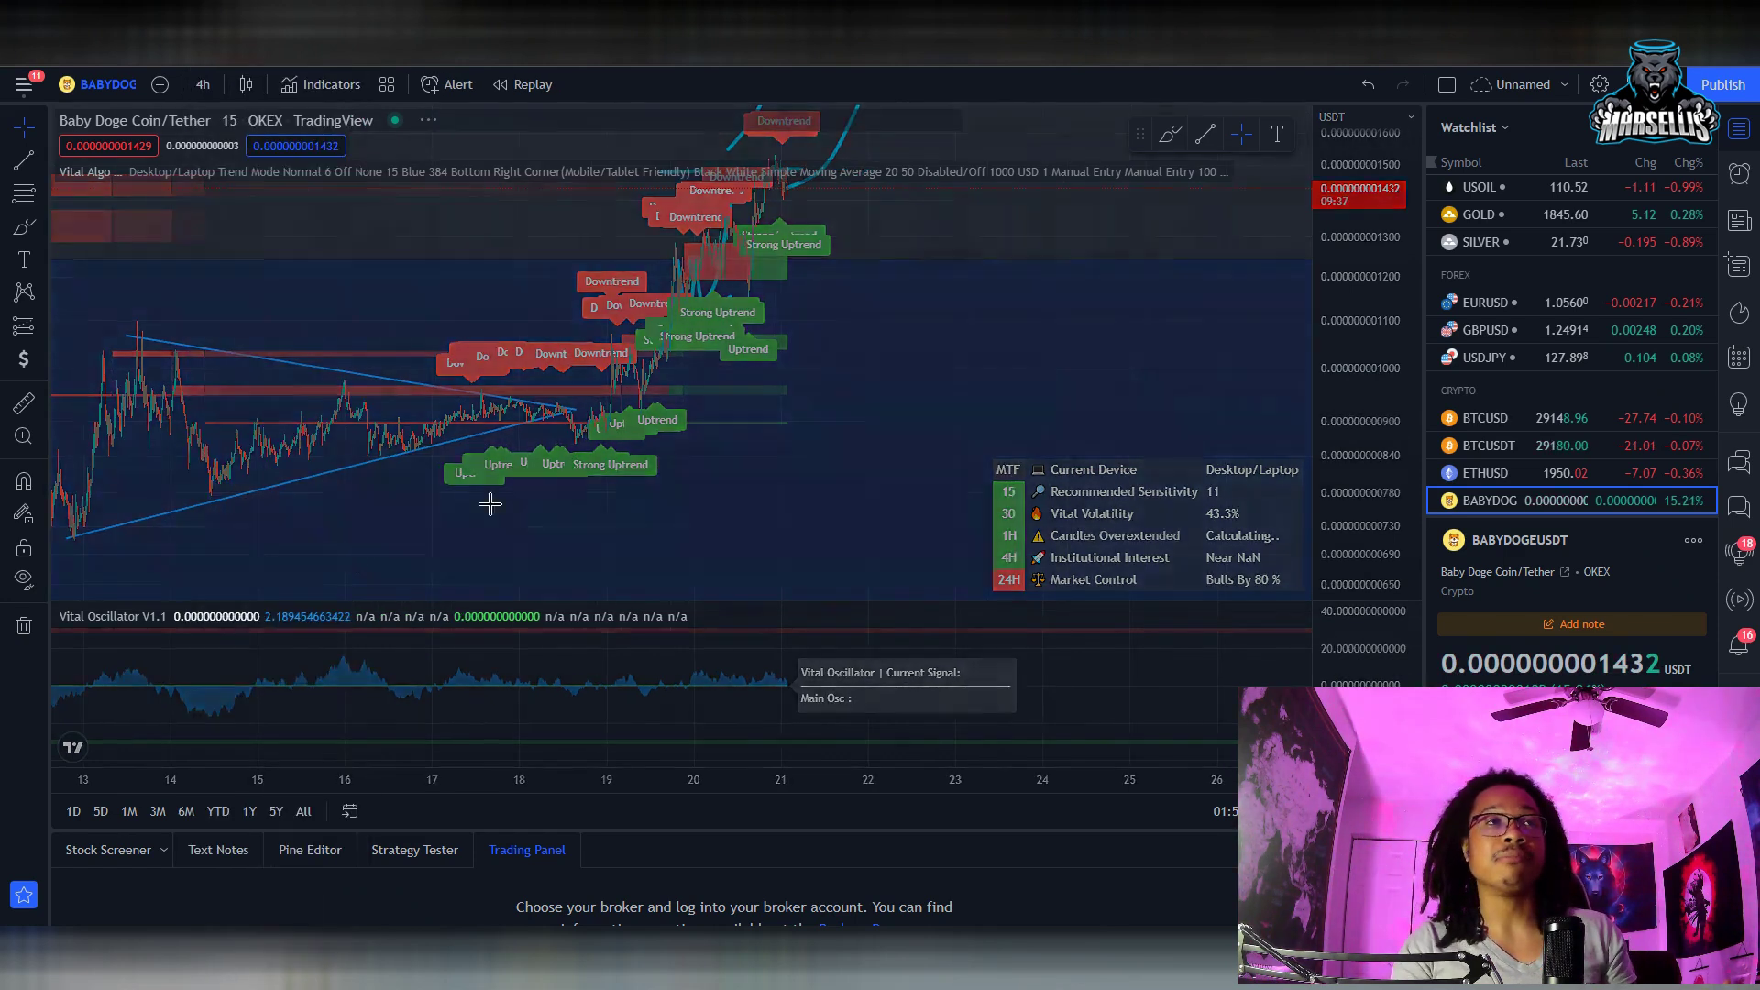
scroll(674, 398, up, 10)
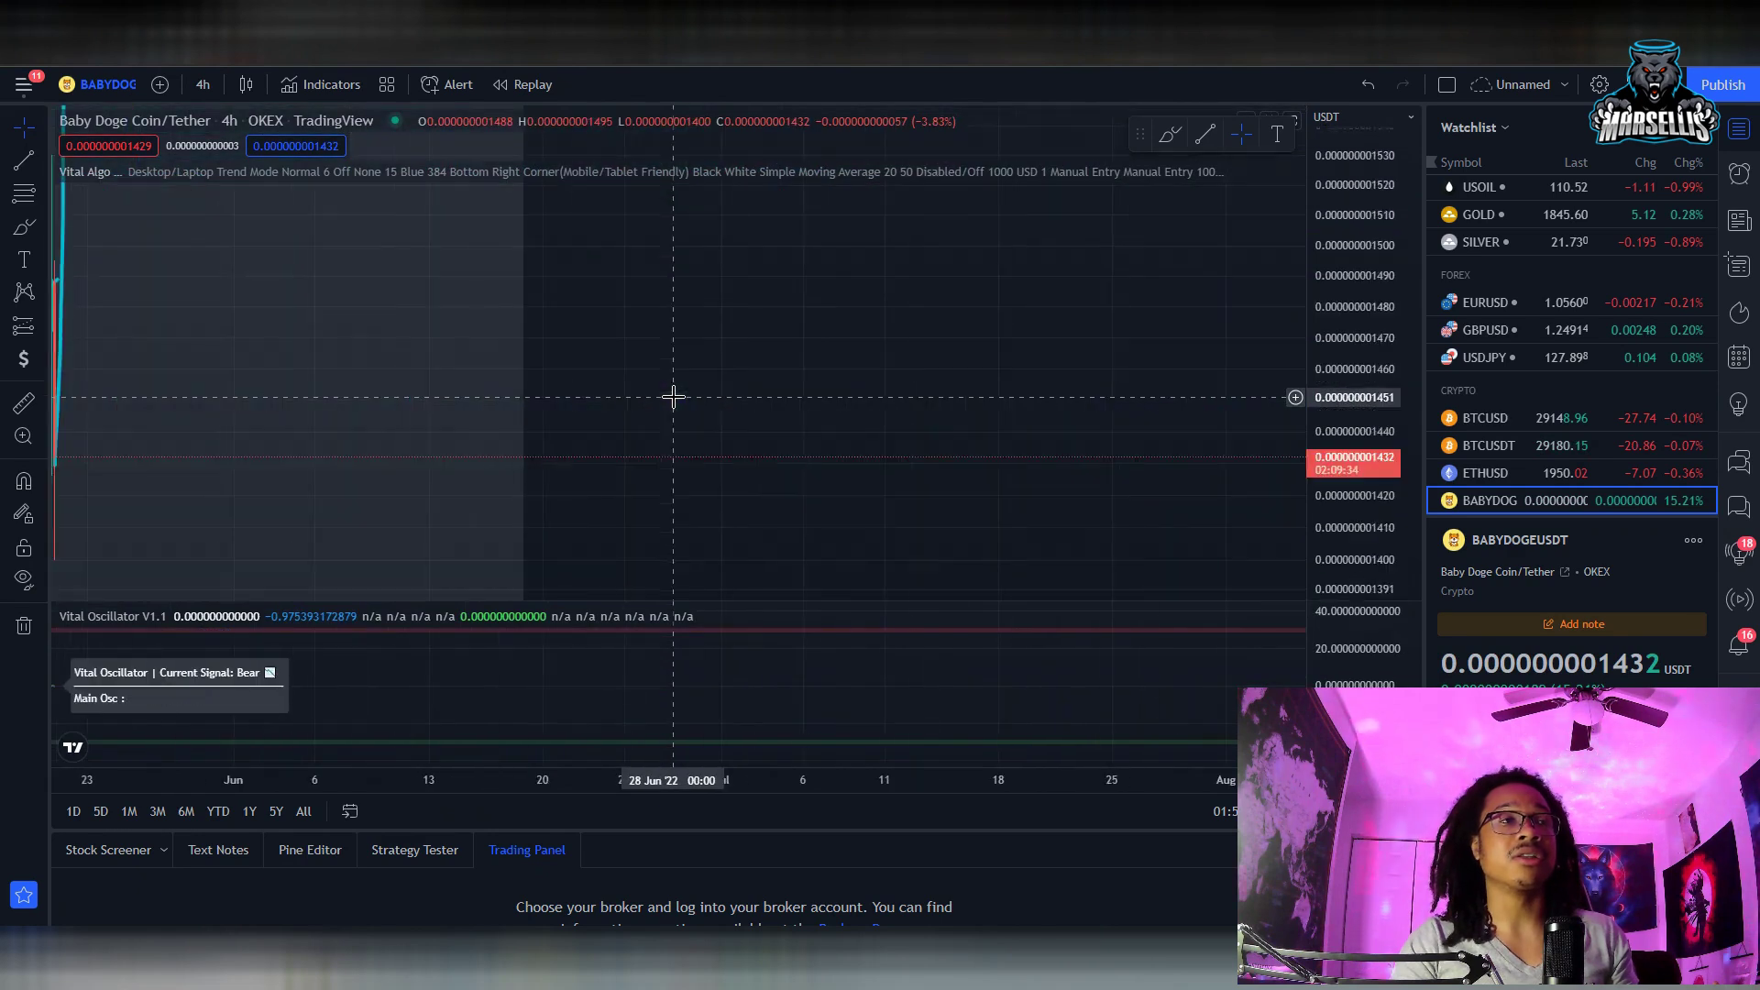
drag(695, 327, 1494, 353)
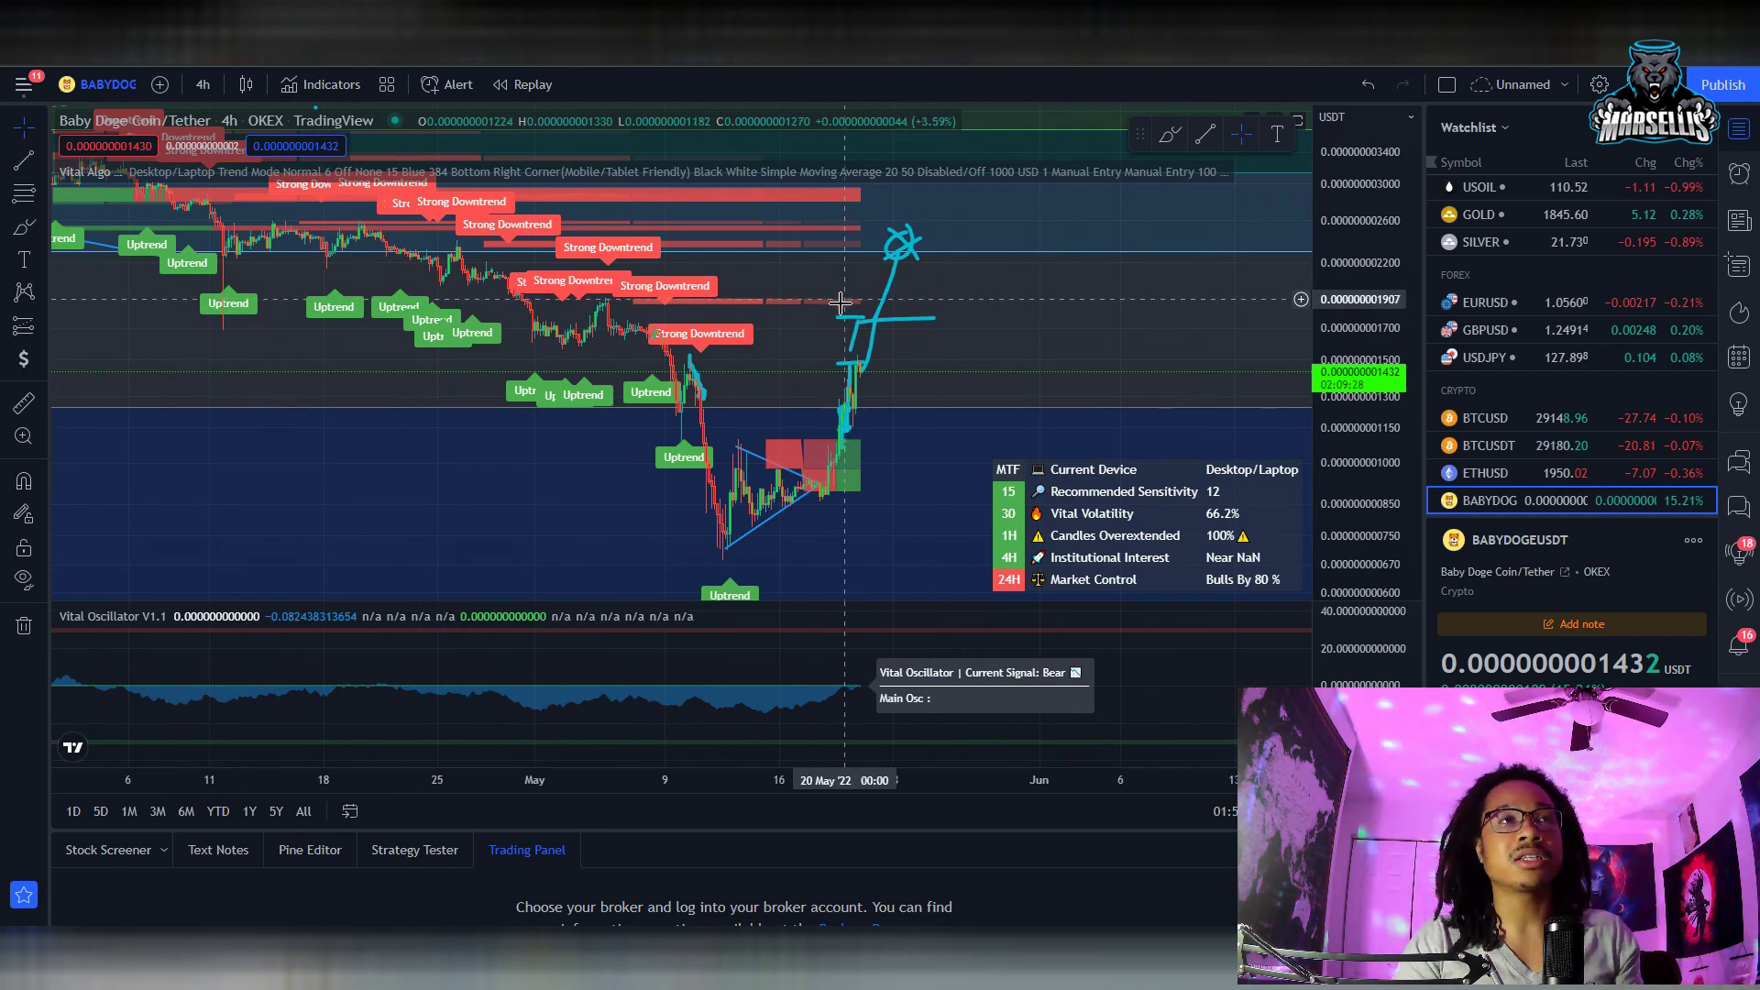
scroll(852, 365, up, 3)
drag(793, 284, 1591, 462)
scroll(1096, 244, down, 2)
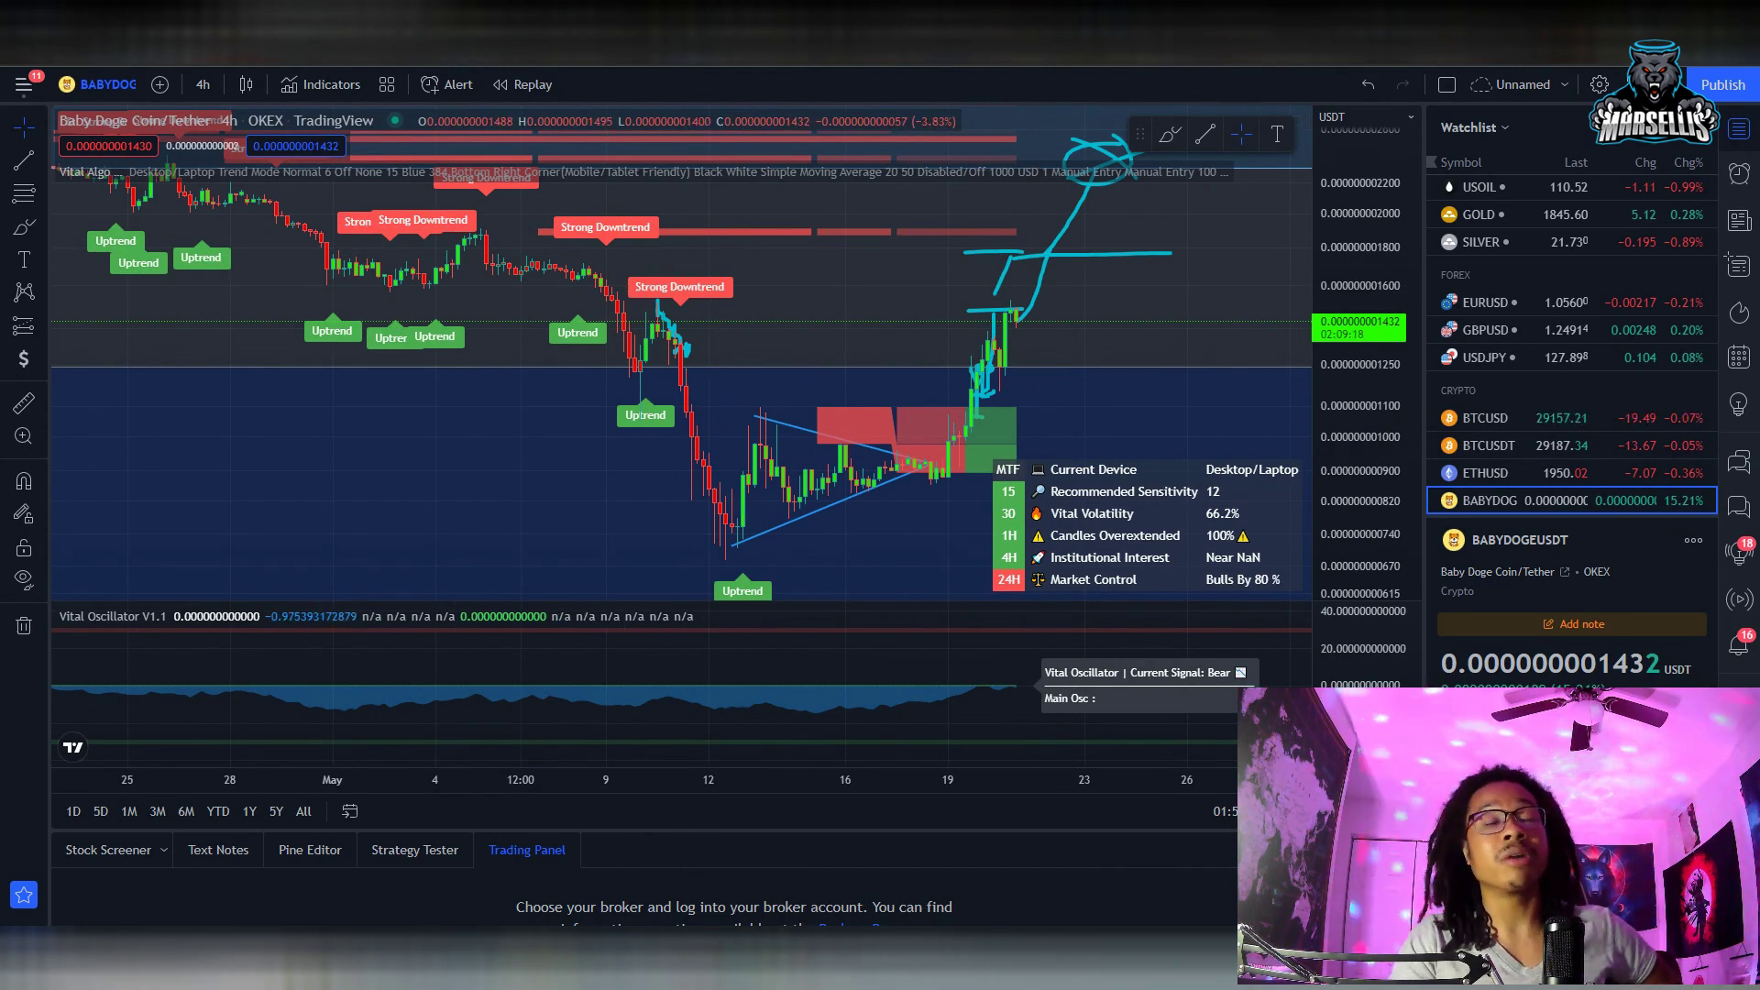
drag(1205, 332, 1040, 262)
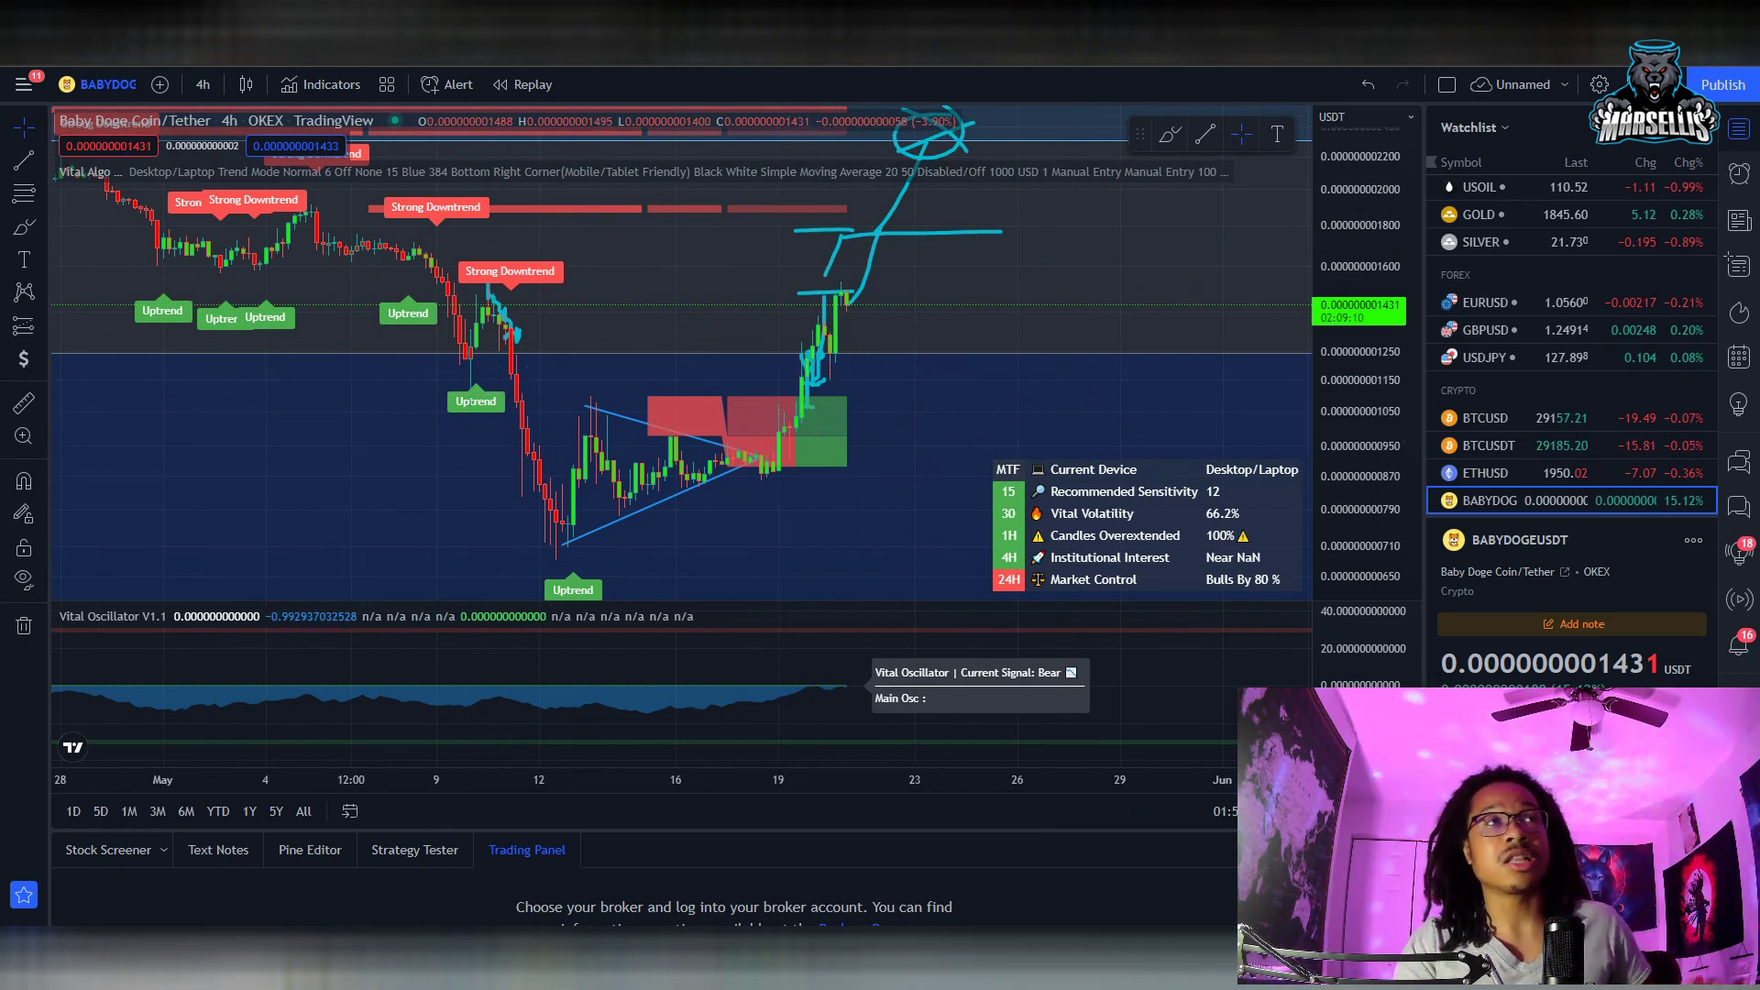
Switch past CoinGecko to the CoinEx Global tweet on Twitter and read its top five searches list, marking the Bitcoin entry.
key(ctrl+Tab)
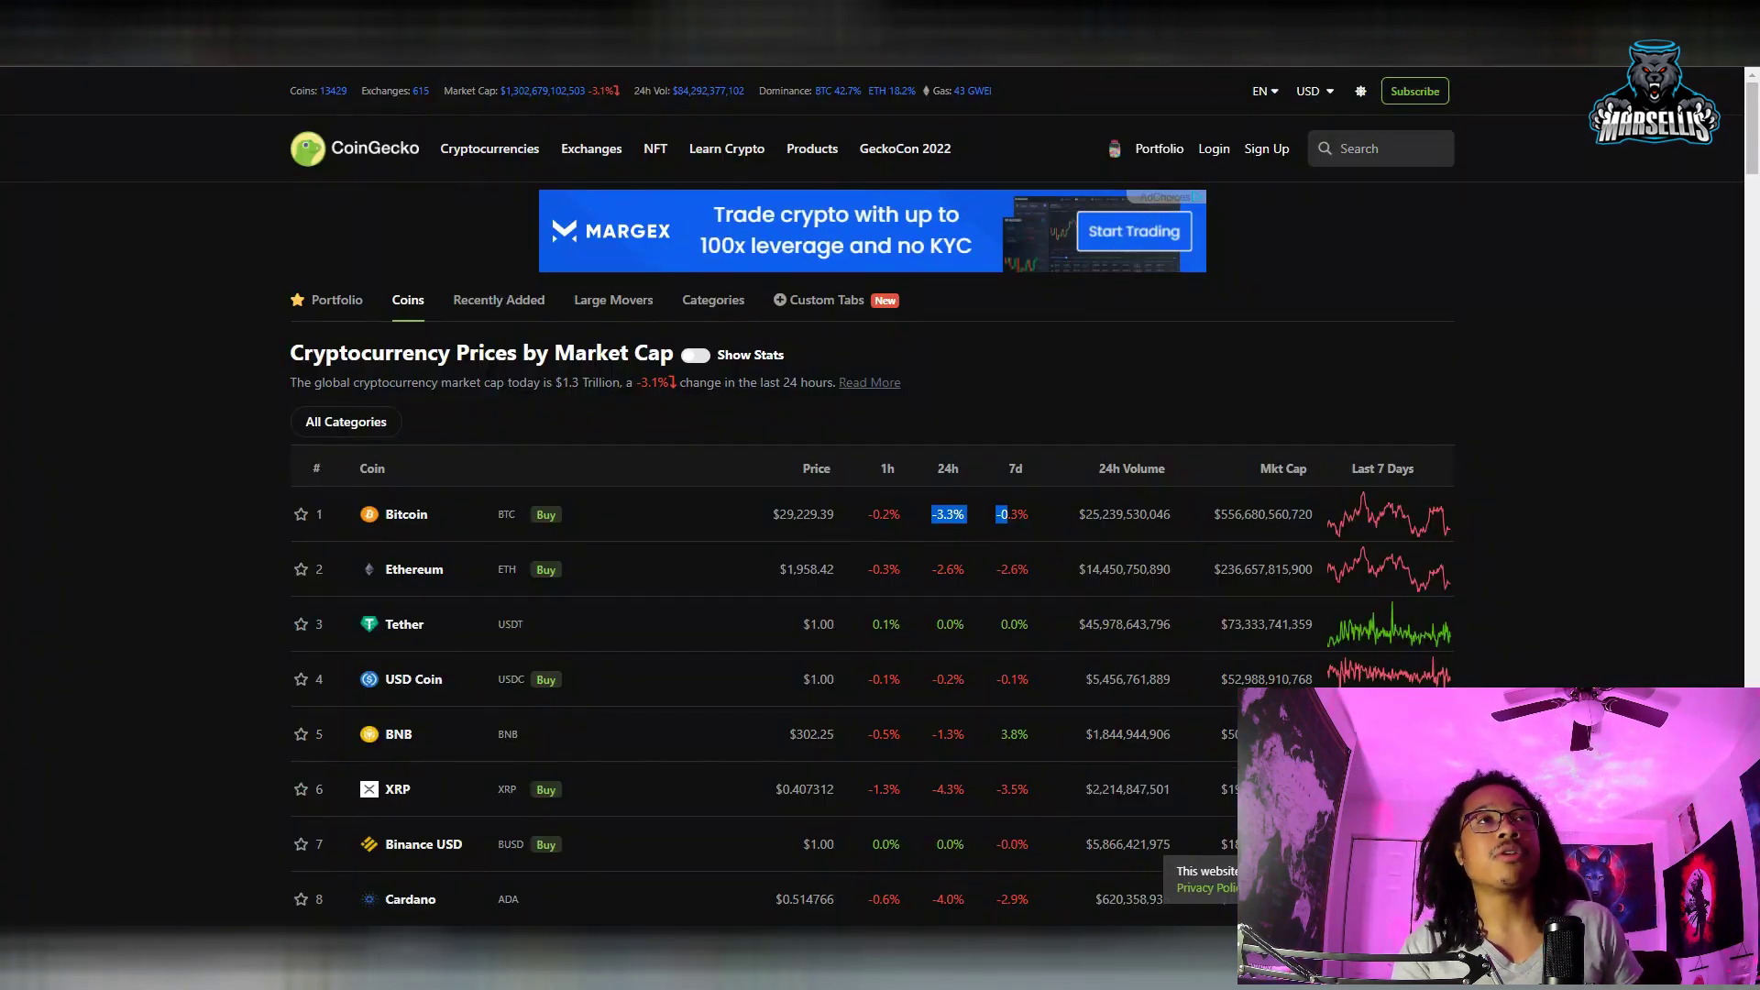
key(ctrl+Tab)
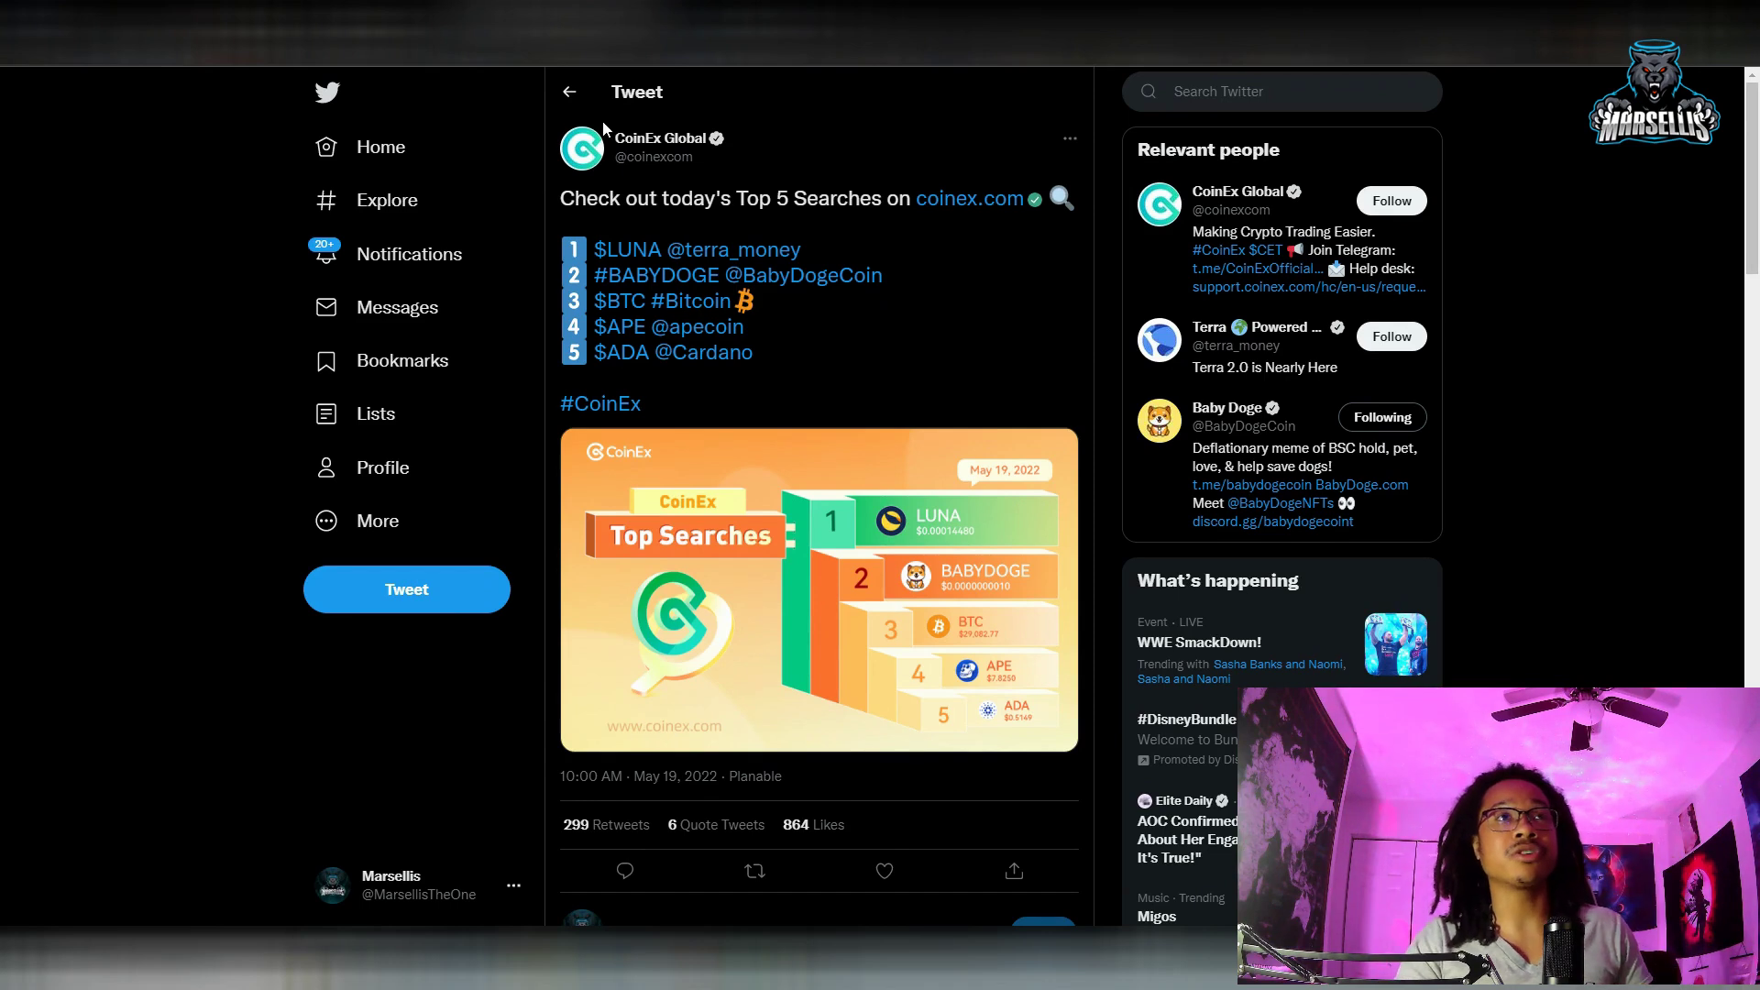
drag(814, 295, 737, 300)
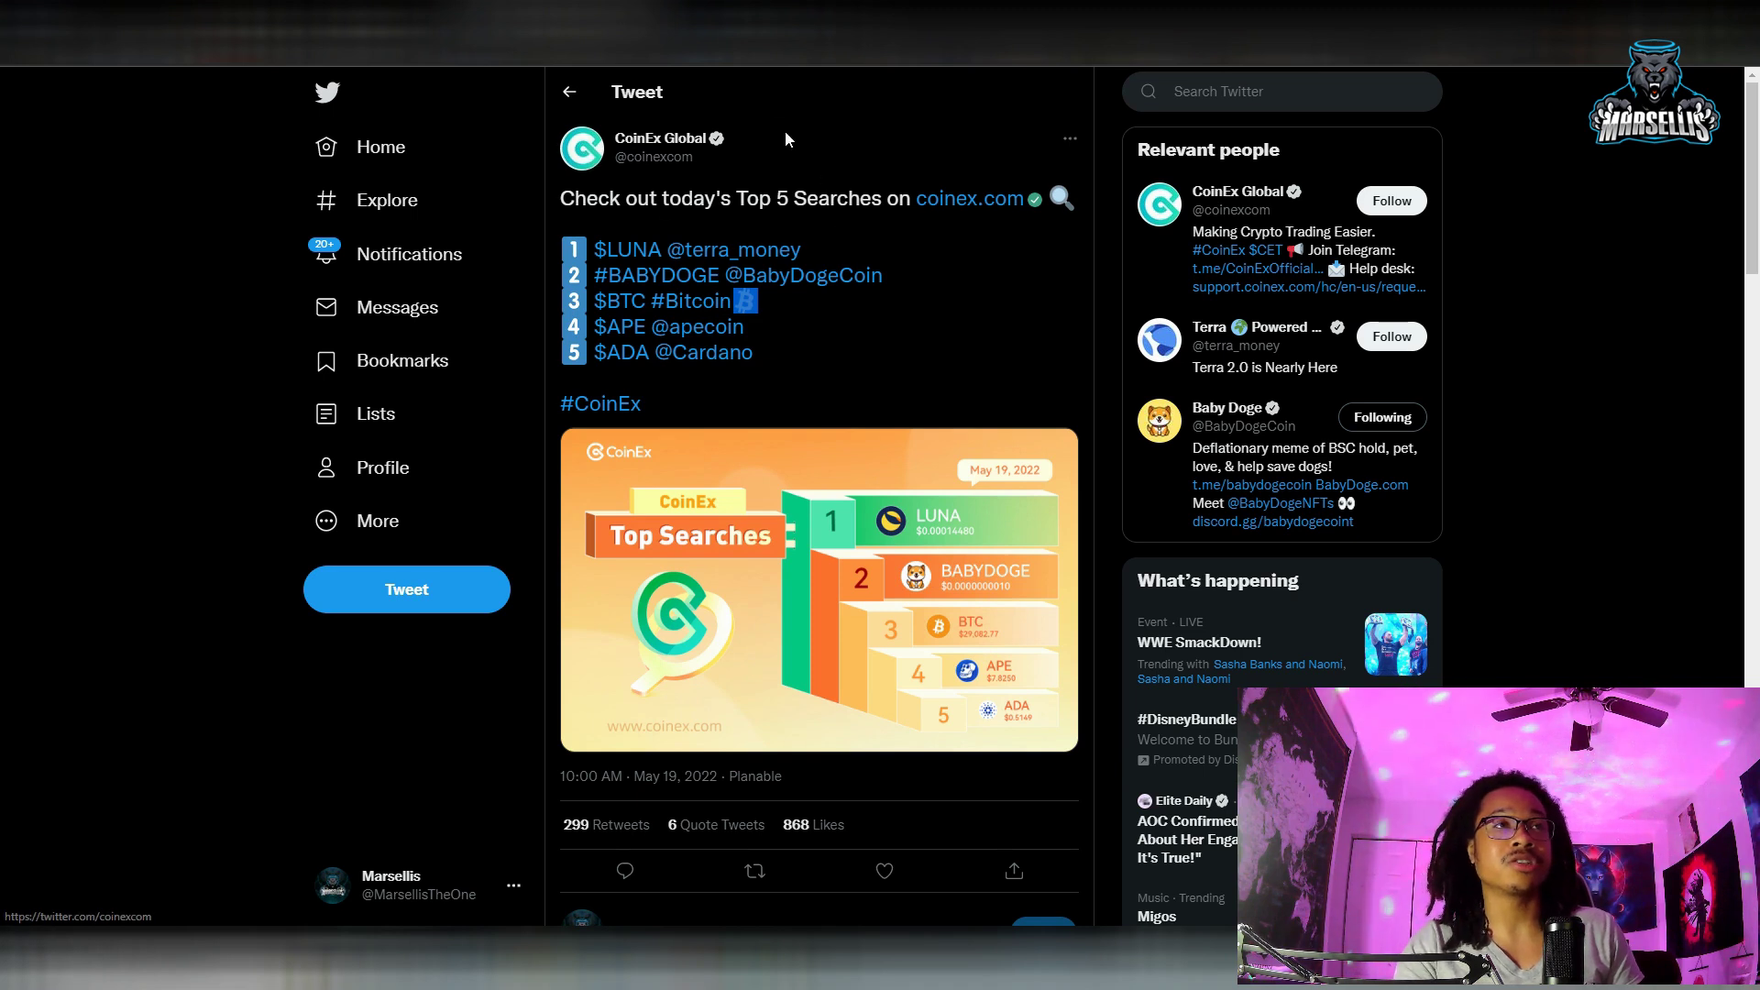
Bring up the Baby Doge tweet about decentralized exchange liquidity and read it, highlighting its text through the comparison with #Shib.
key(ctrl+Tab)
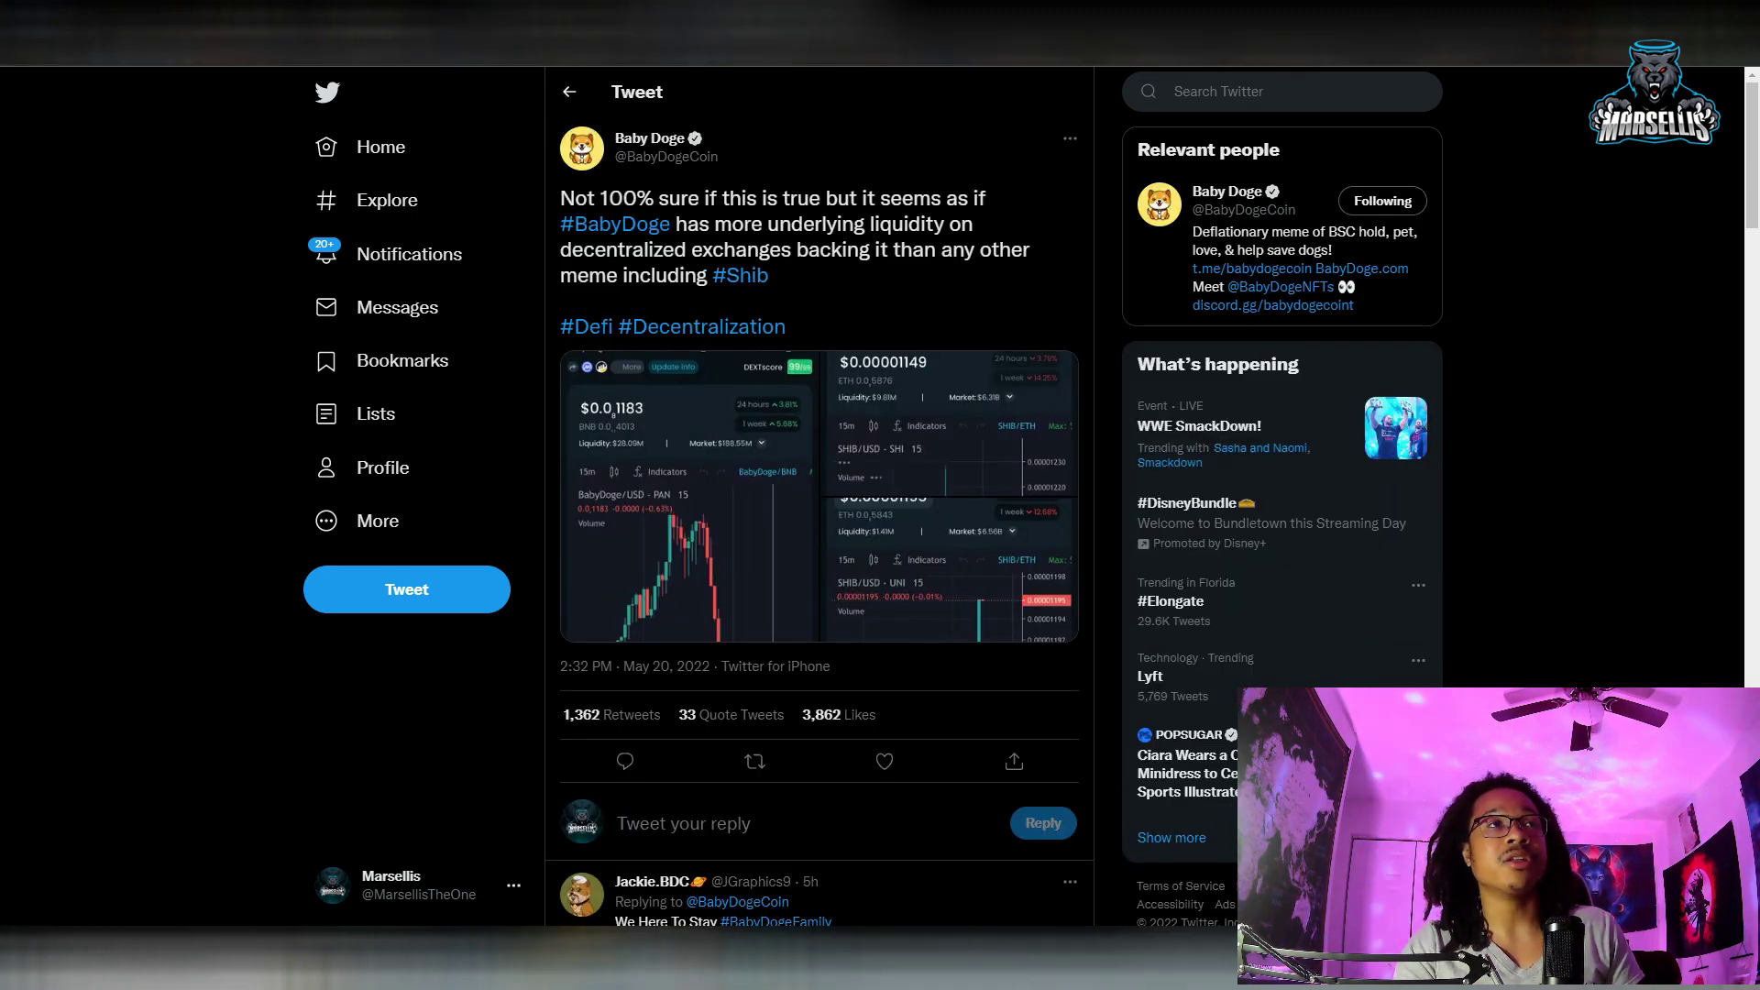
drag(714, 198, 835, 217)
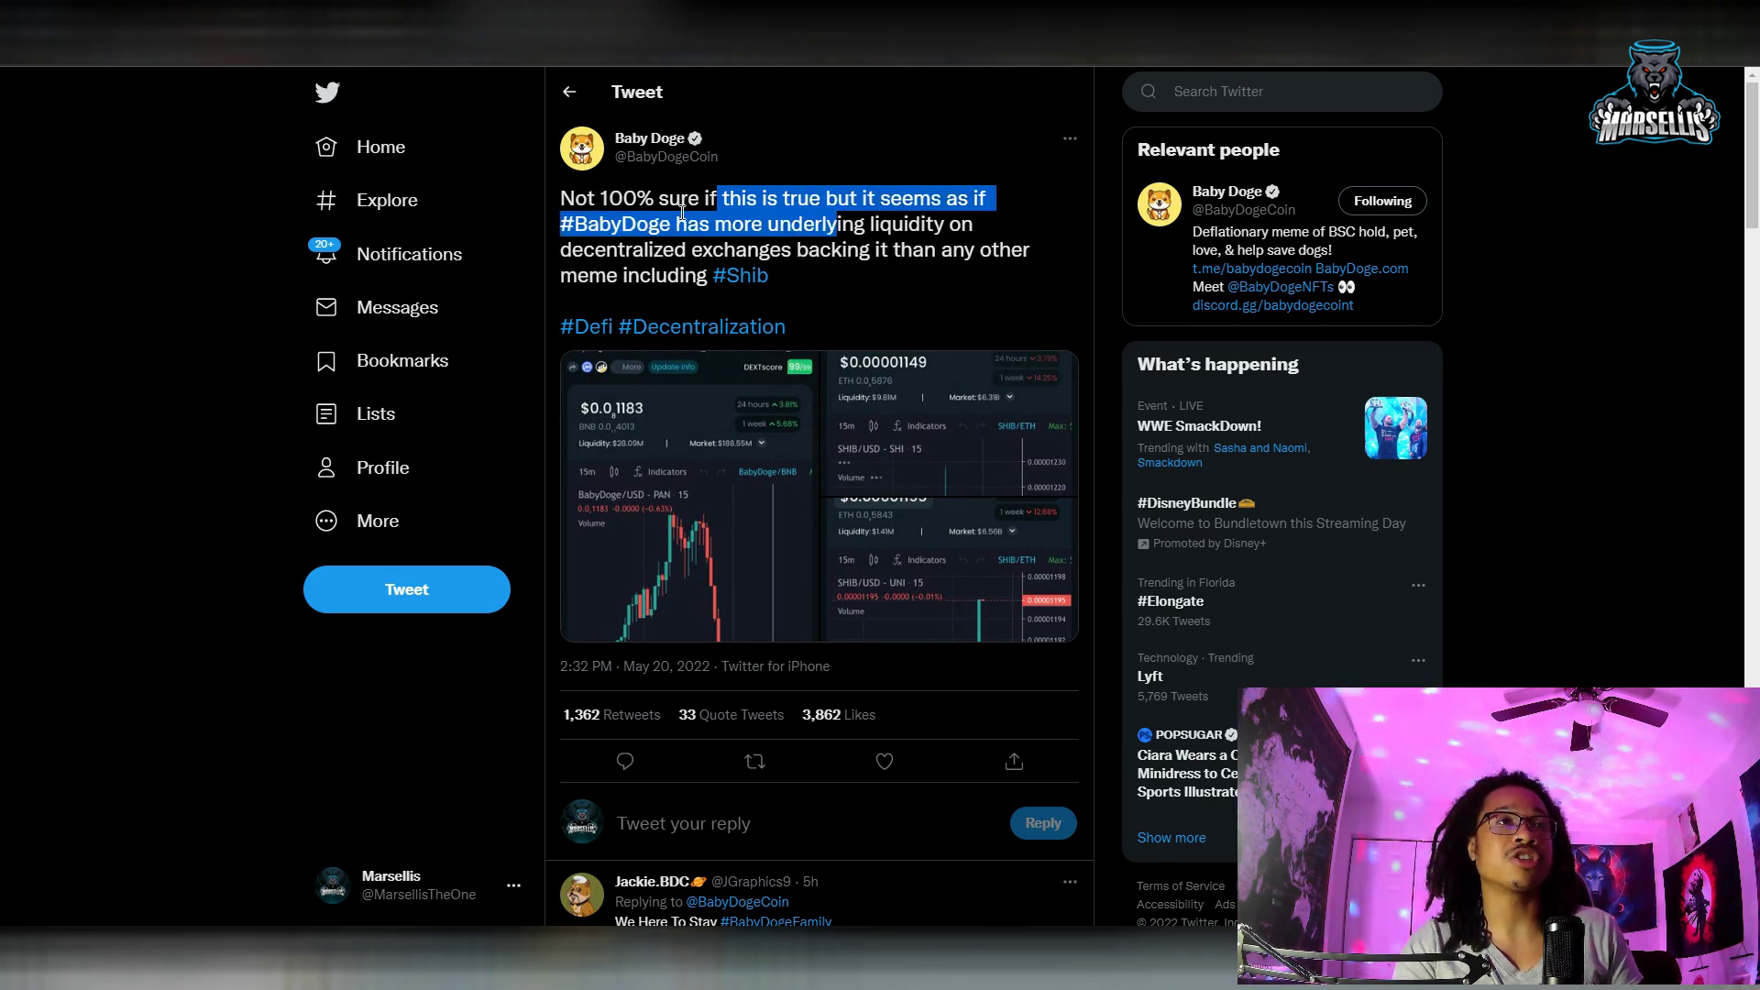
drag(847, 205, 895, 199)
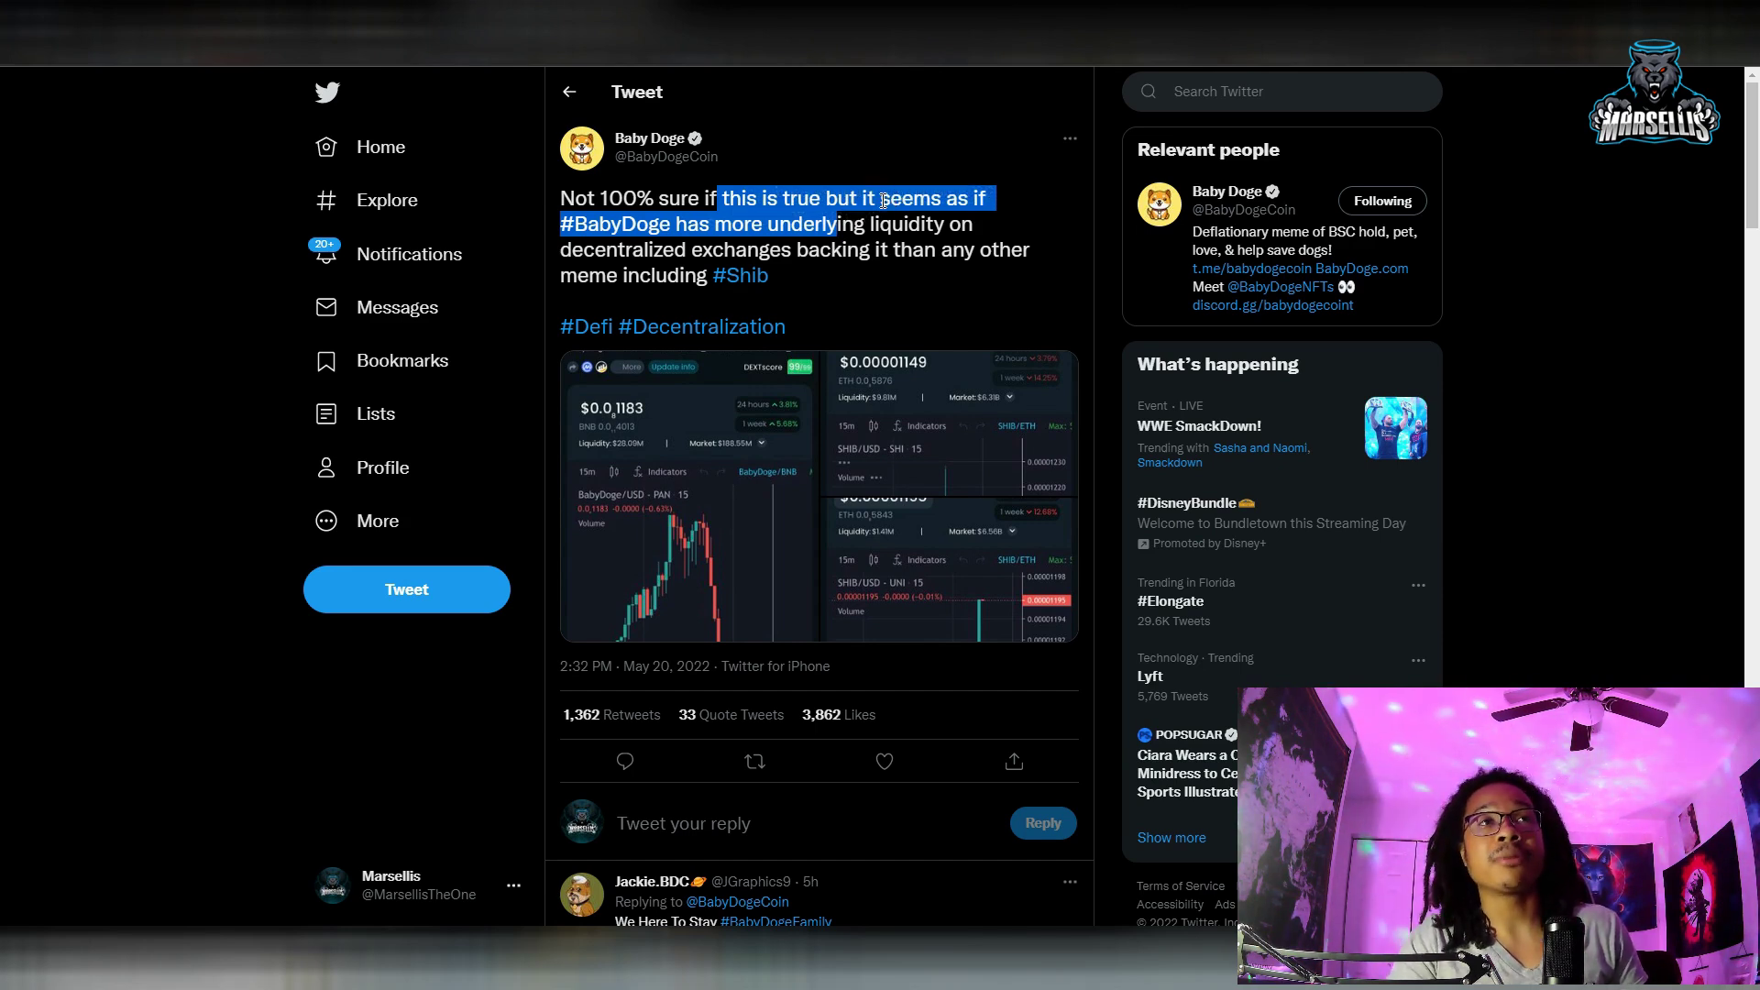
click(835, 239)
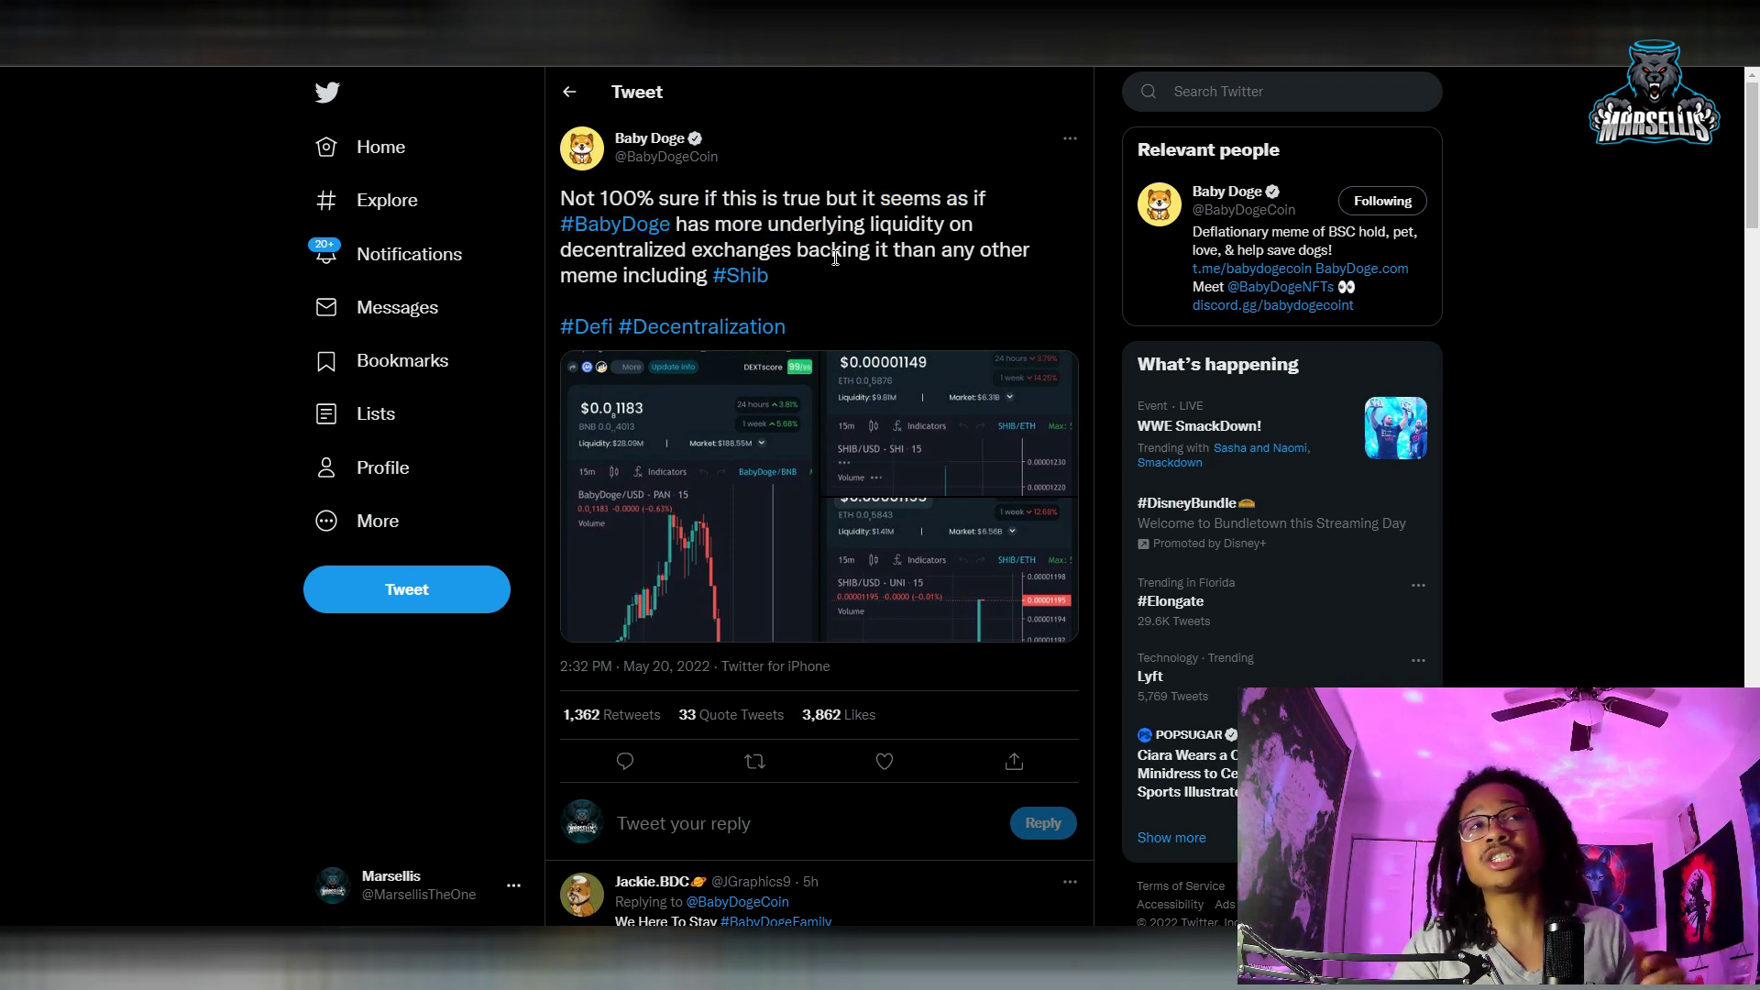
drag(831, 260, 834, 289)
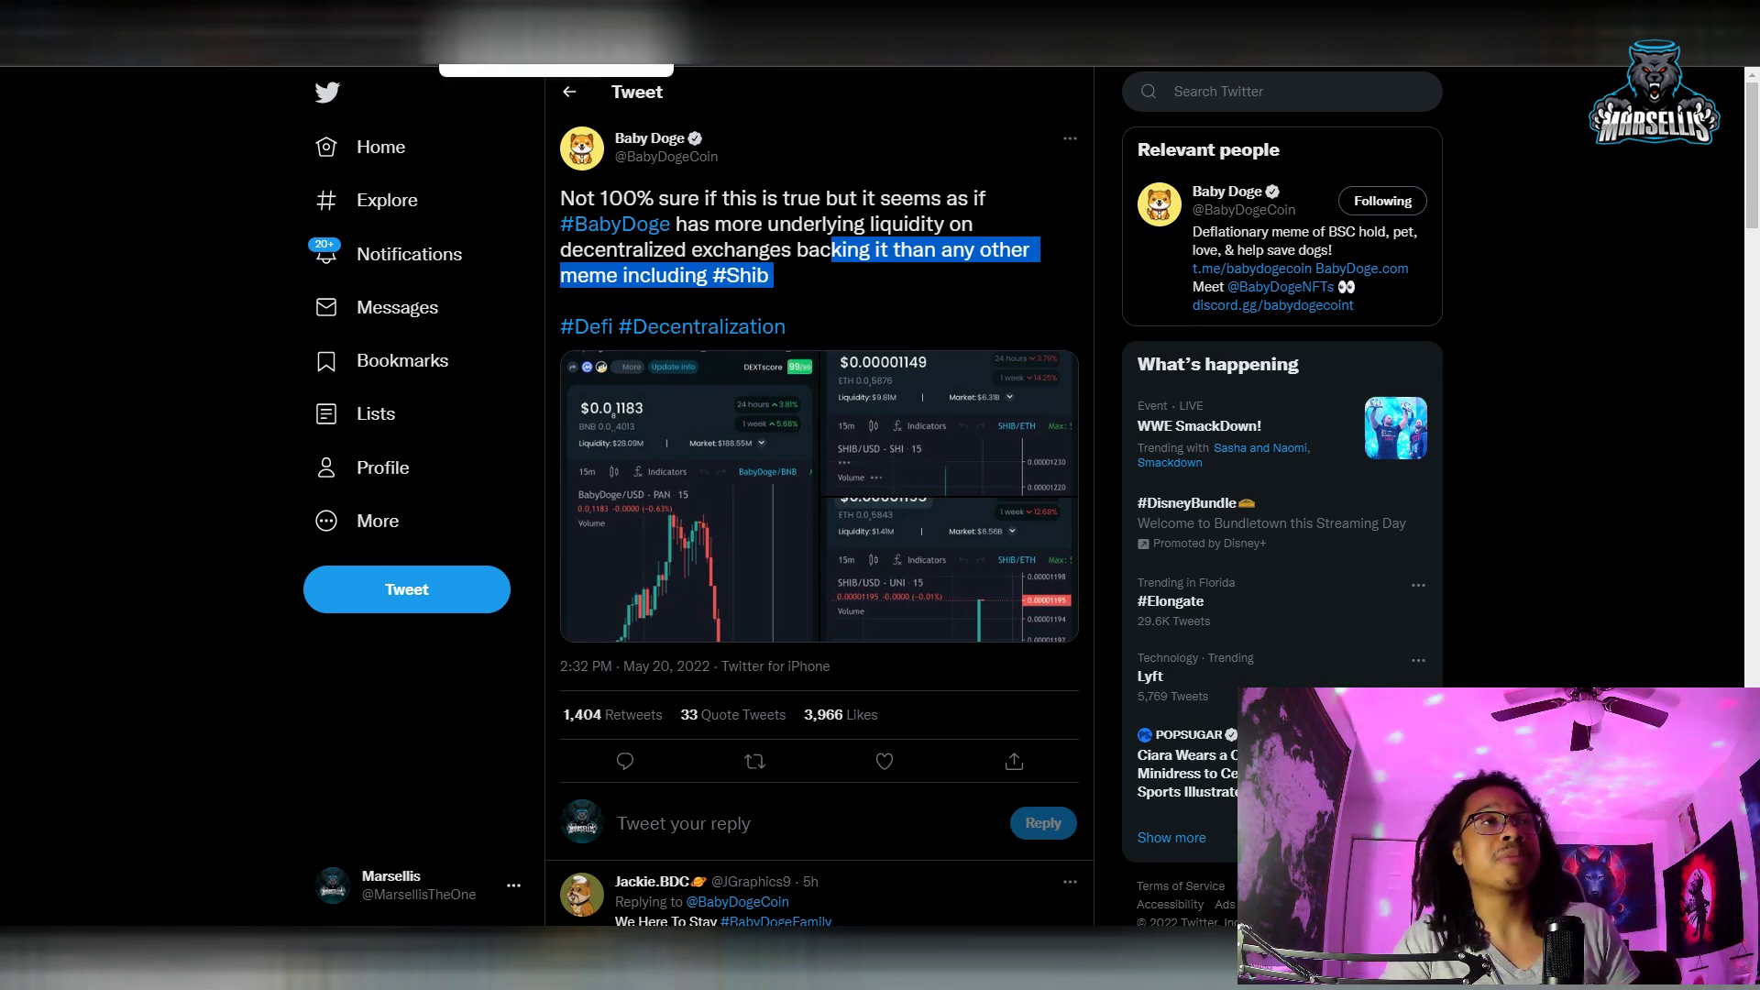
Return to the BABYDOGEUSDT chart on TradingView, switch it to the 15-minute interval and frame the candles from 15 to 21 May.
click(366, 14)
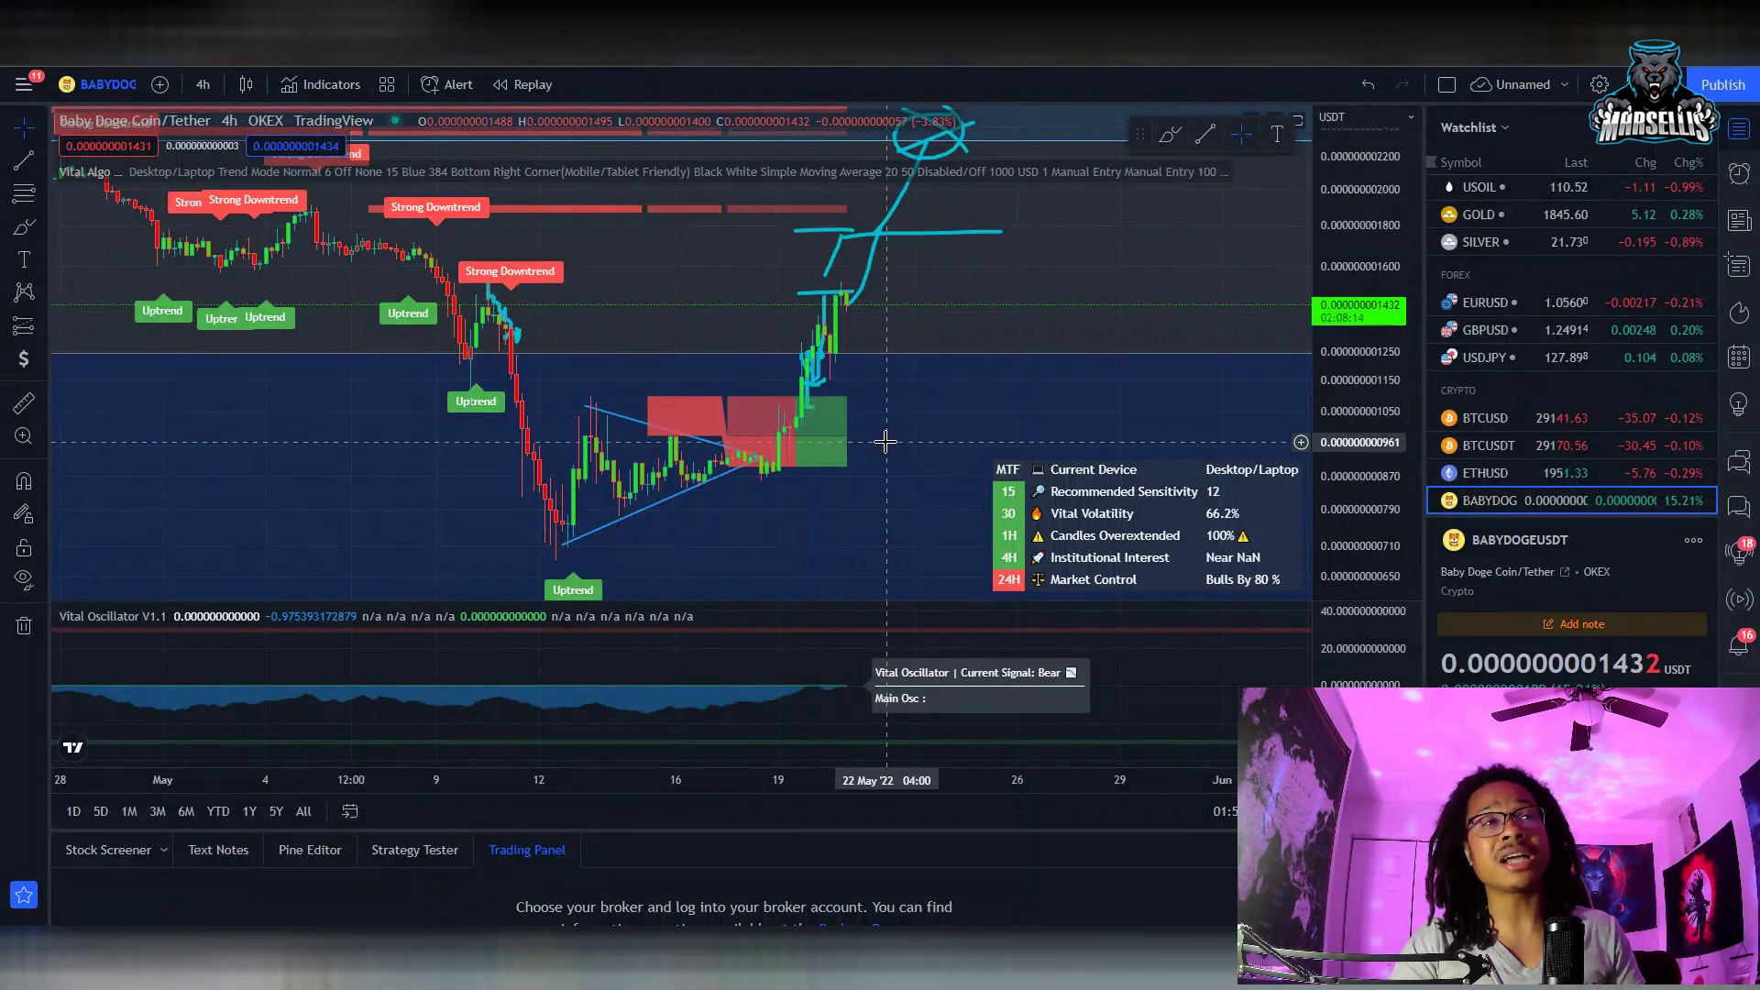
scroll(881, 442, up, 7)
drag(898, 410, 1274, 446)
scroll(1065, 363, down, 4)
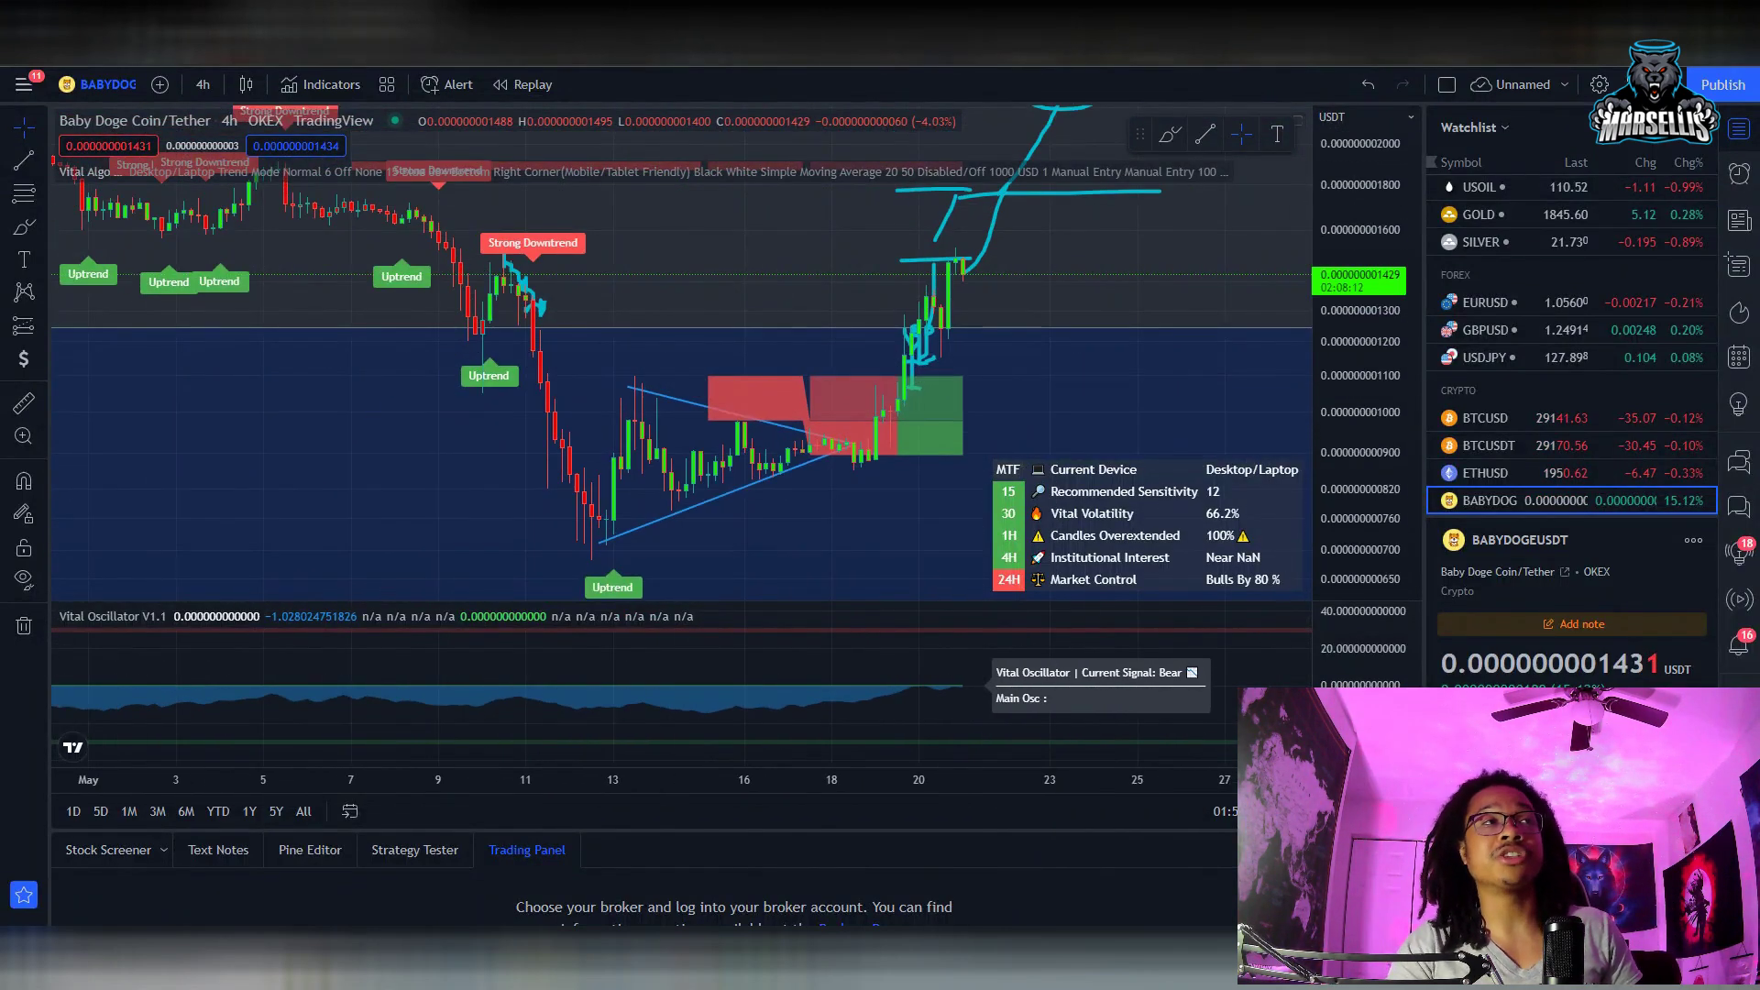
click(211, 84)
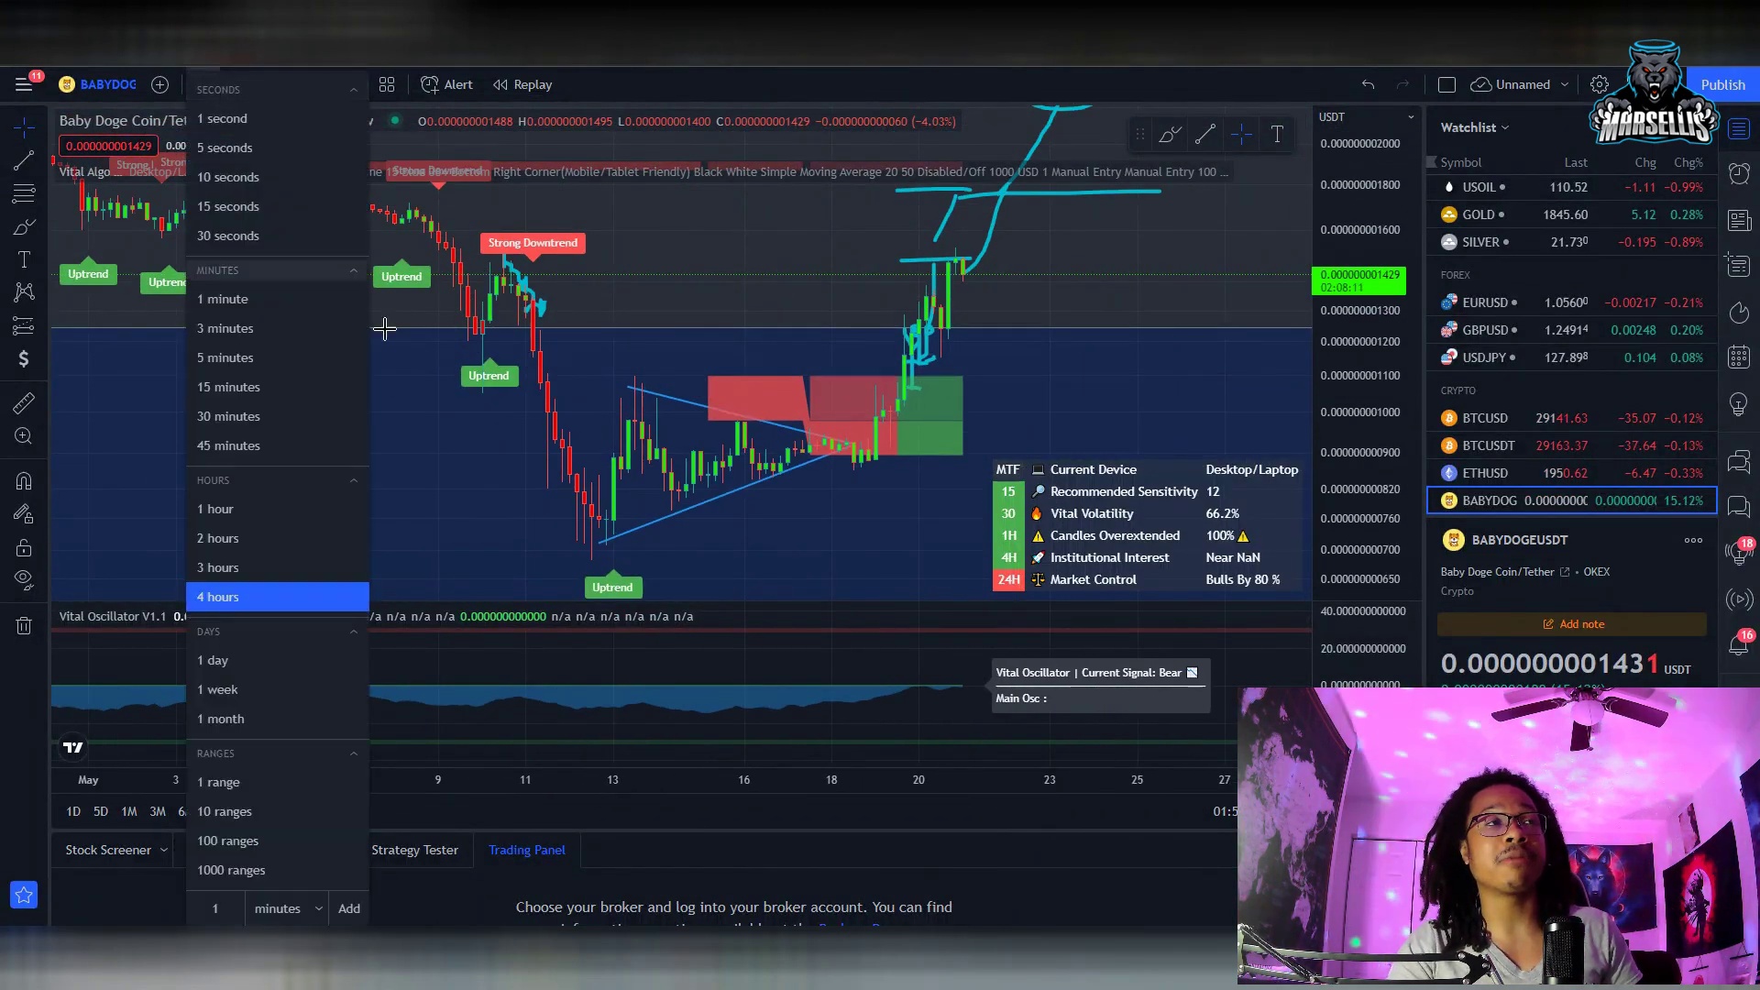
click(267, 383)
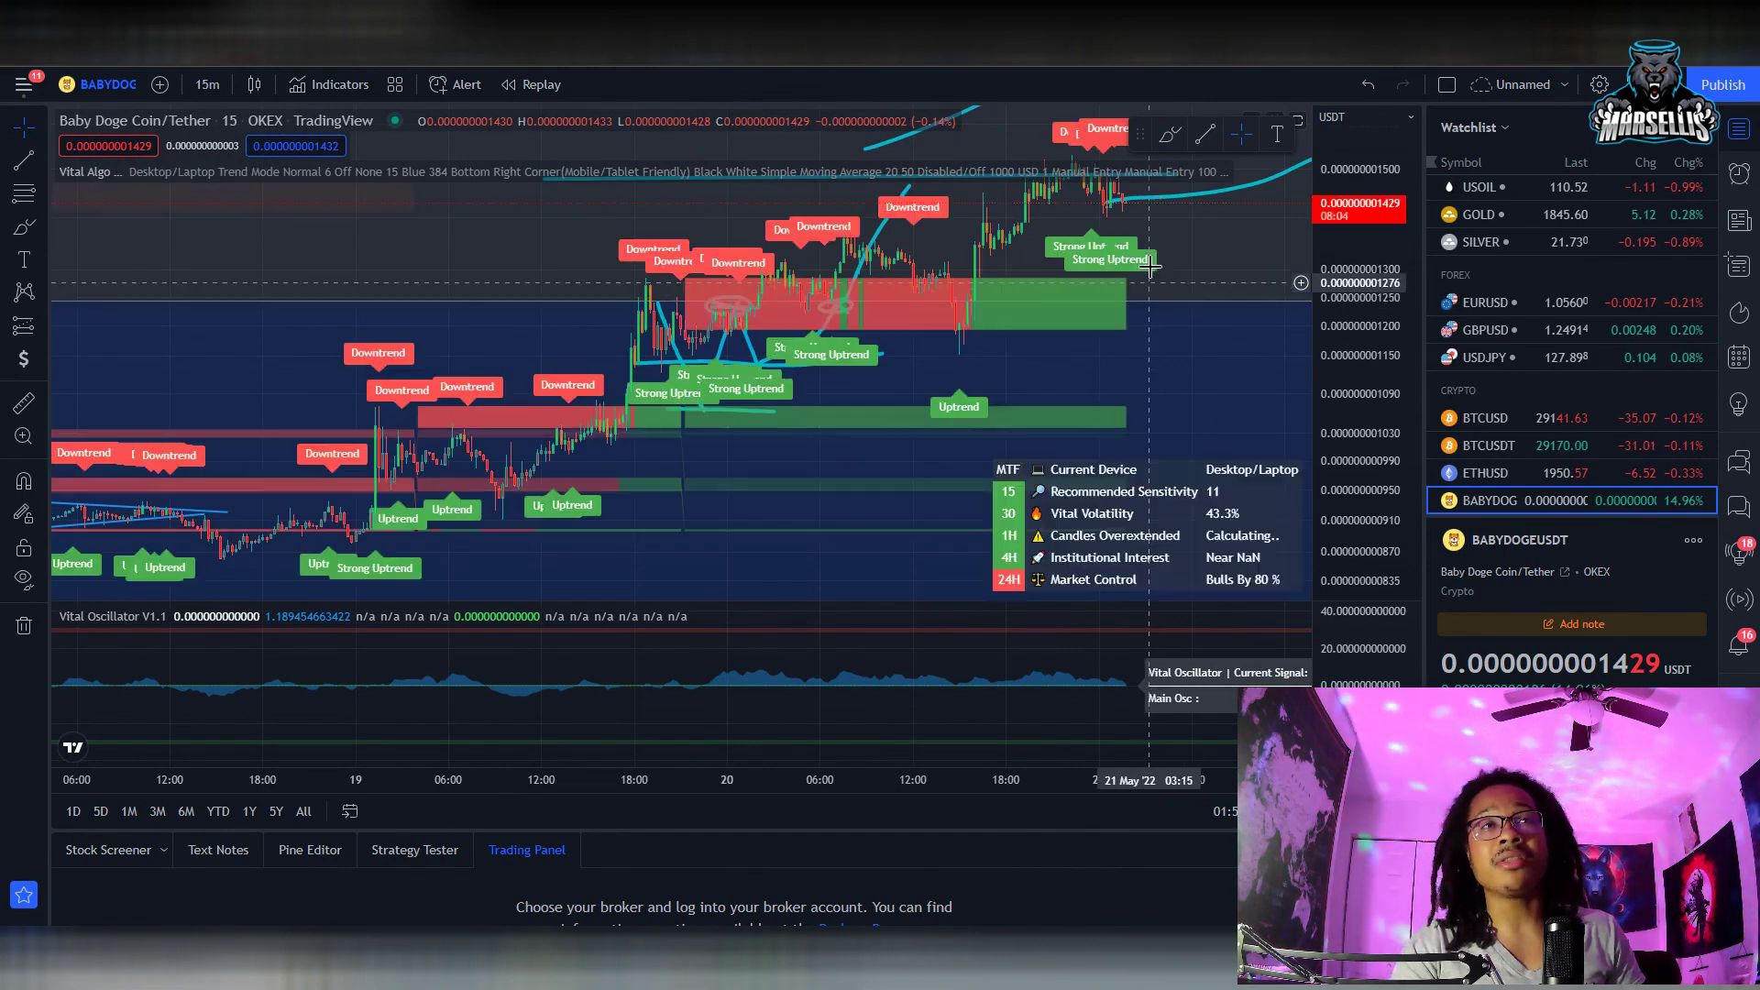
scroll(1191, 309, down, 6)
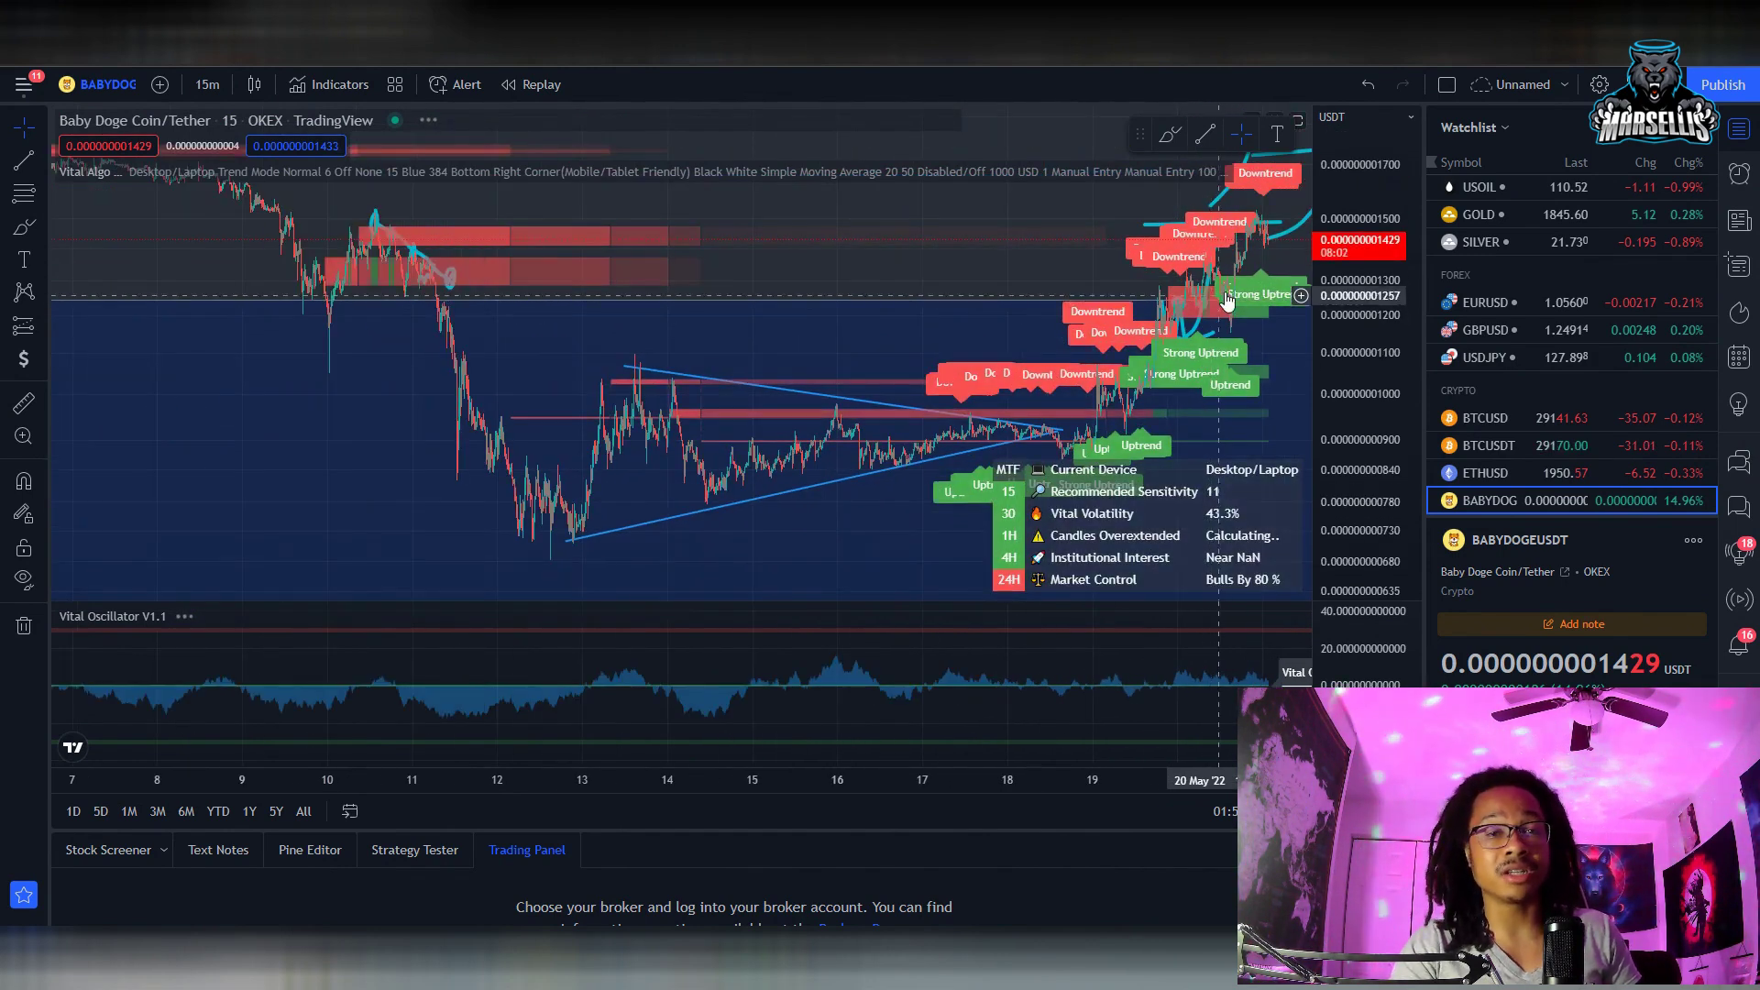
scroll(1259, 252, up, 2)
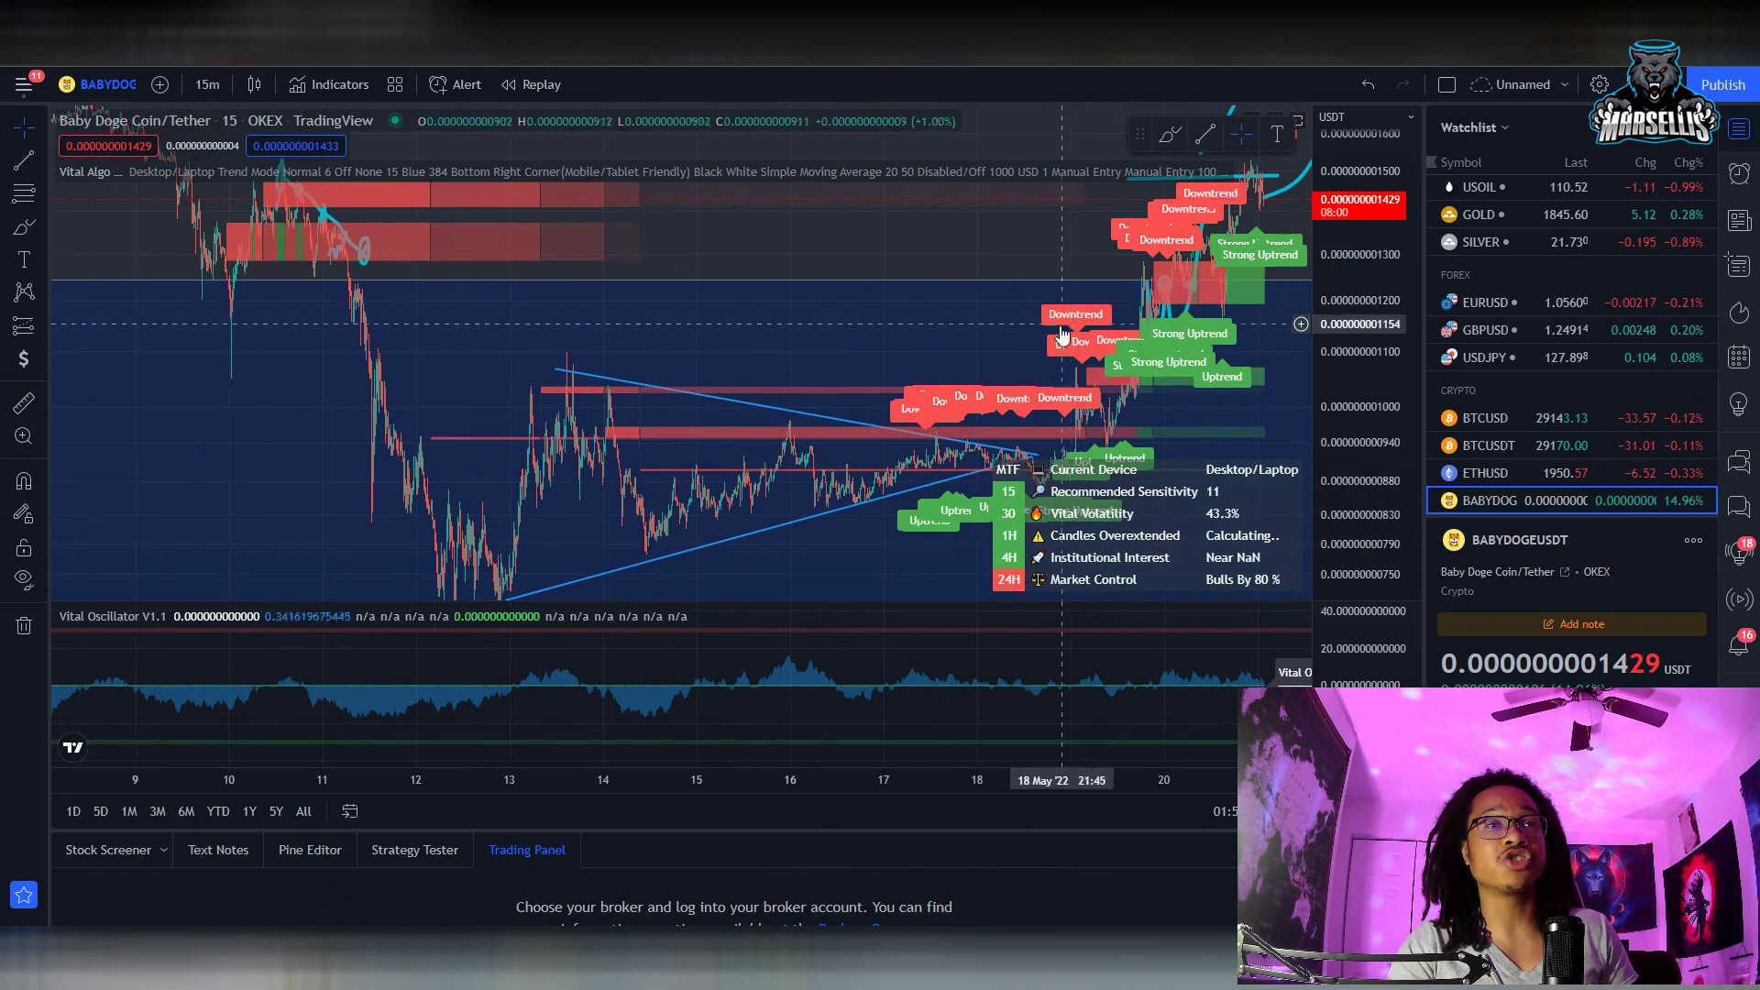
scroll(1258, 253, up, 3)
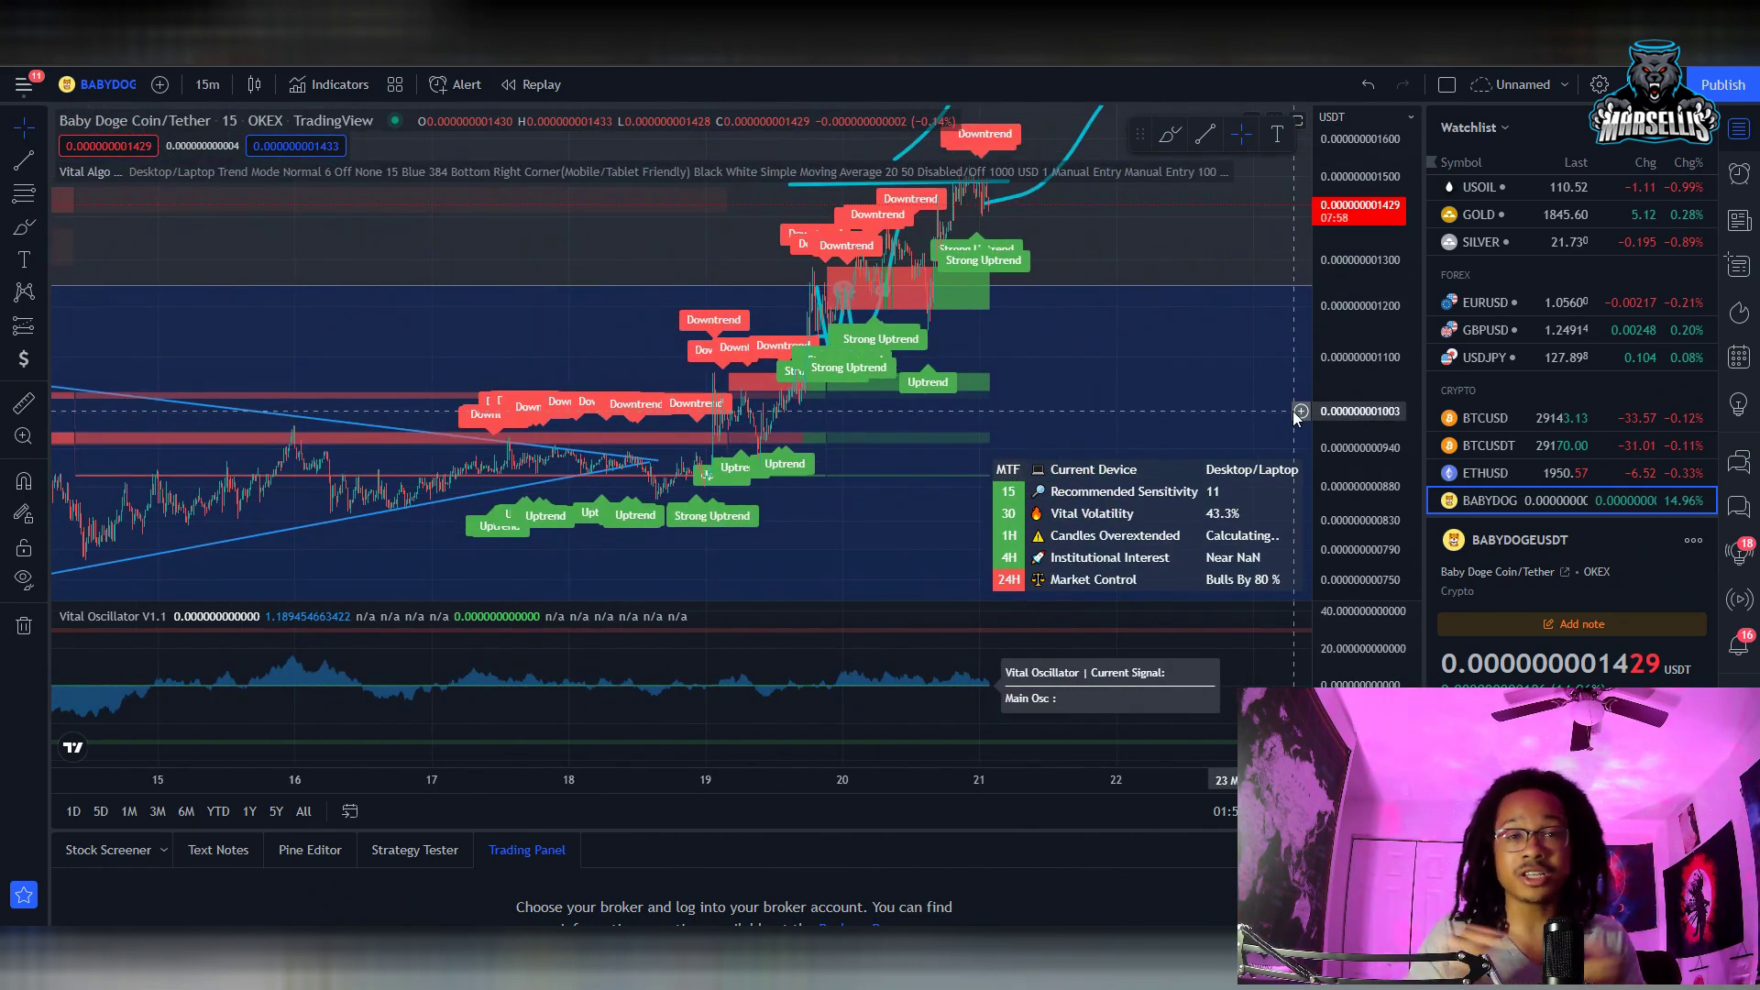